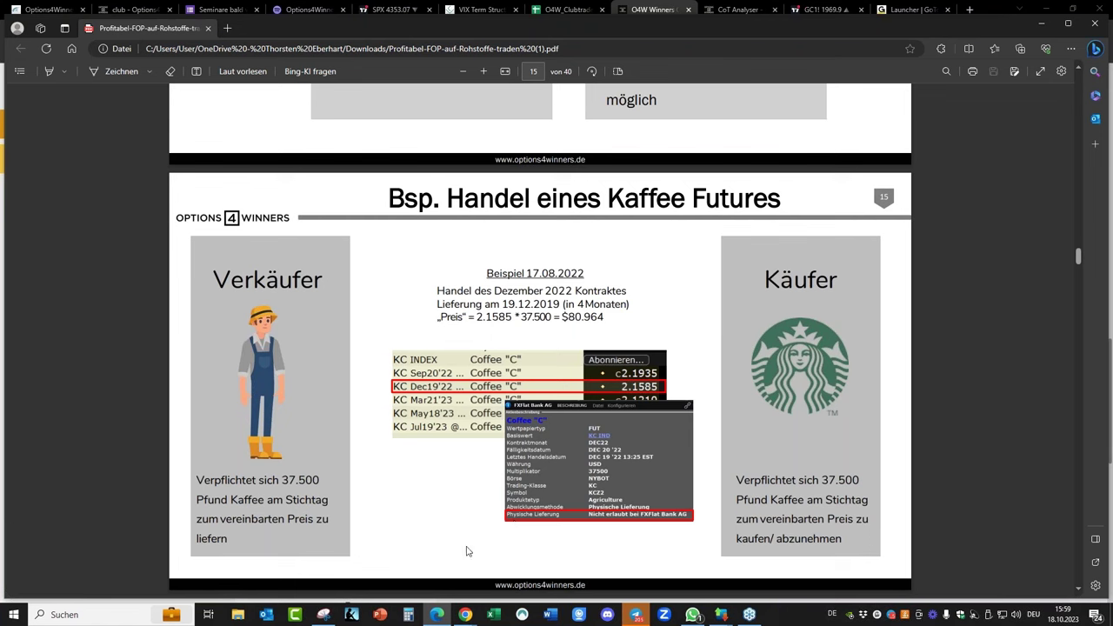
# Highlight the seller's 37.500 pound obligation on the coffee futures slide and go on to the slide "Option auf den Kaffee Future".
pyautogui.moveTo(281, 481); pyautogui.dragTo(318, 484)
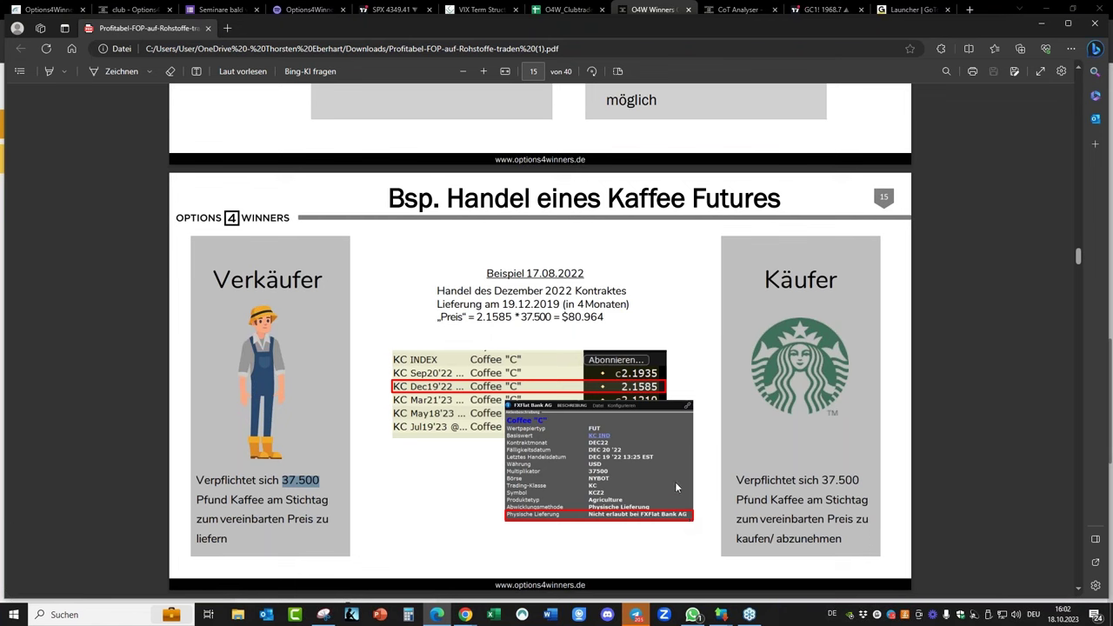
pyautogui.scroll(-3, 677, 471)
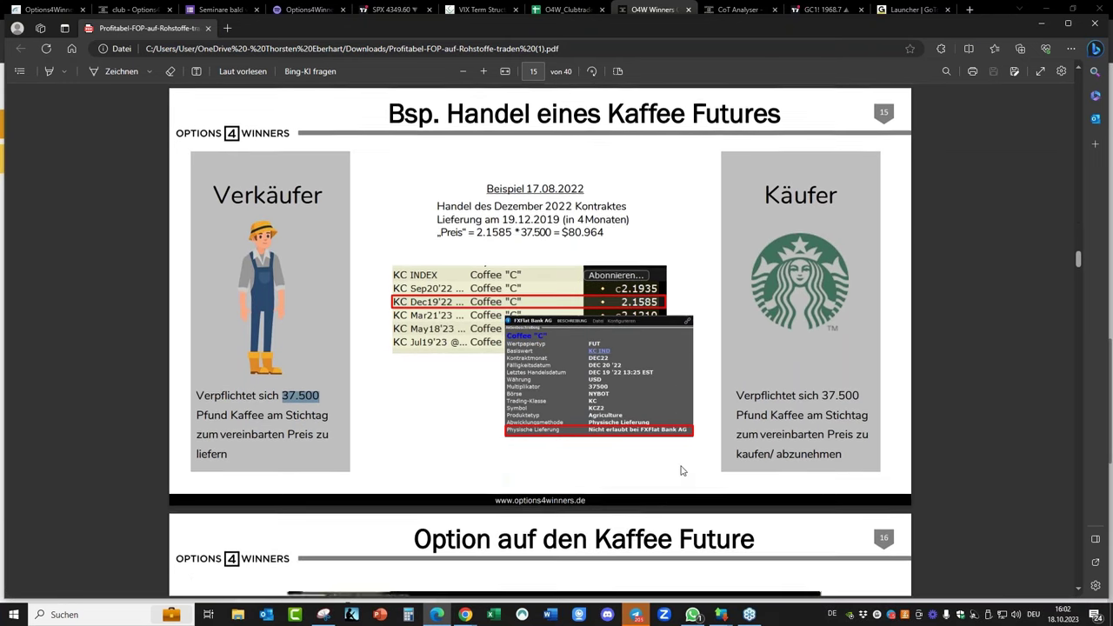
pyautogui.scroll(-4, 684, 467)
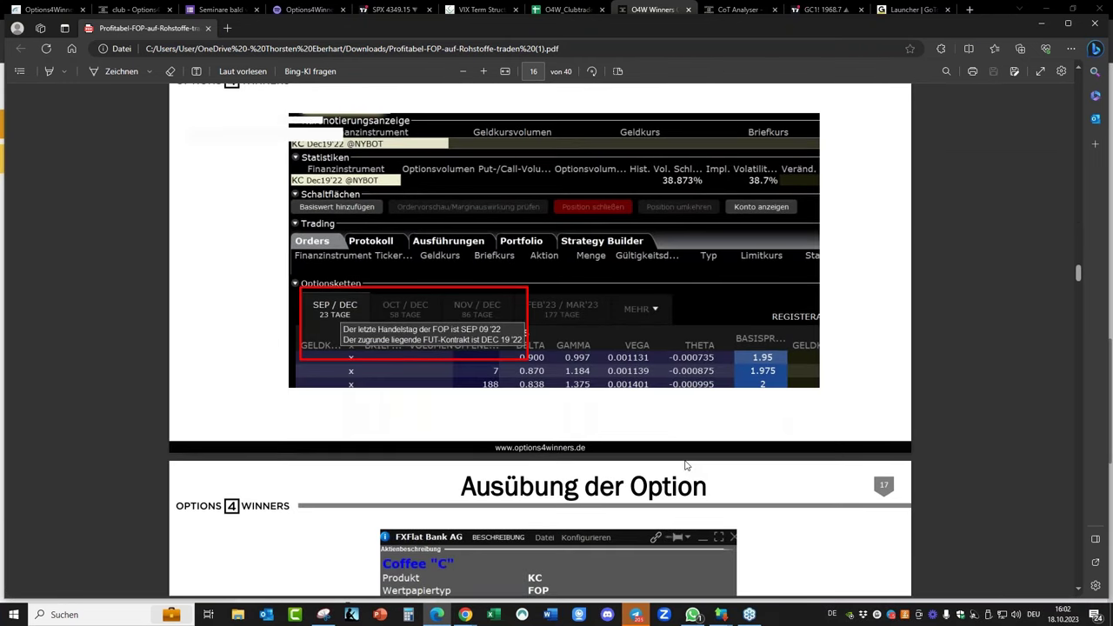
pyautogui.scroll(1, 689, 465)
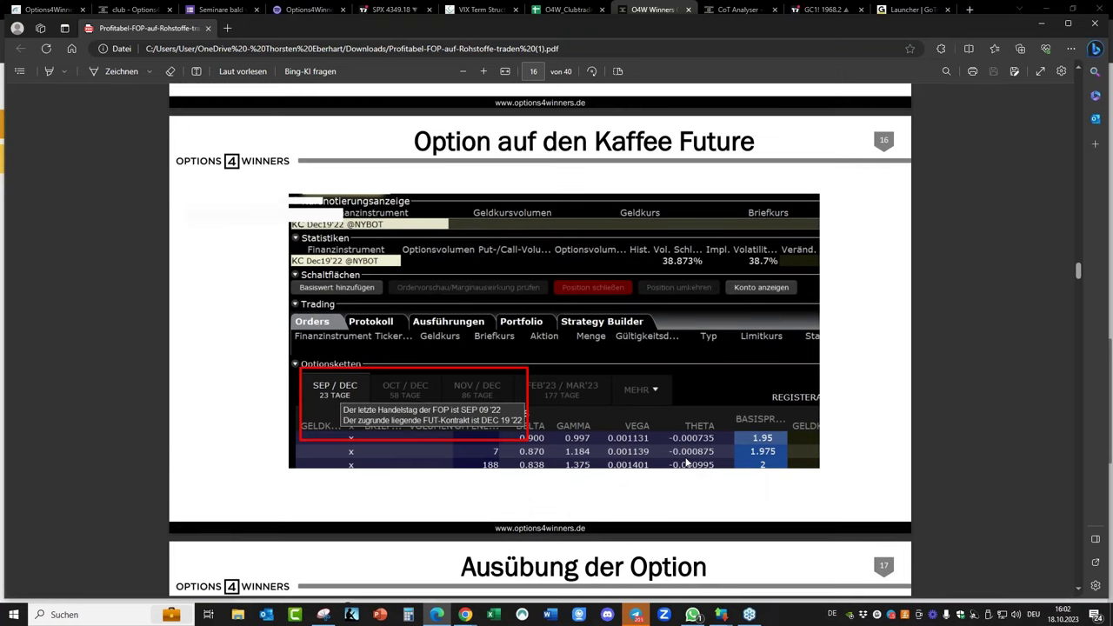
# Switch to the simulated-trading TWS window and clear all gold entries from the Rohstoffe watchlist.
pyautogui.click(720, 616)
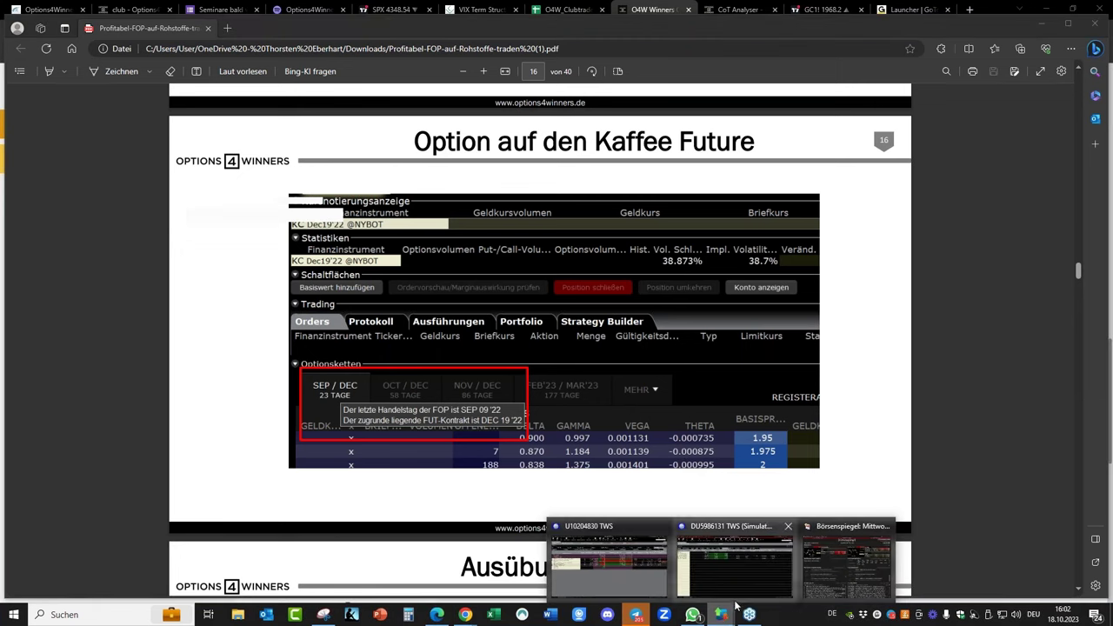
pyautogui.click(752, 574)
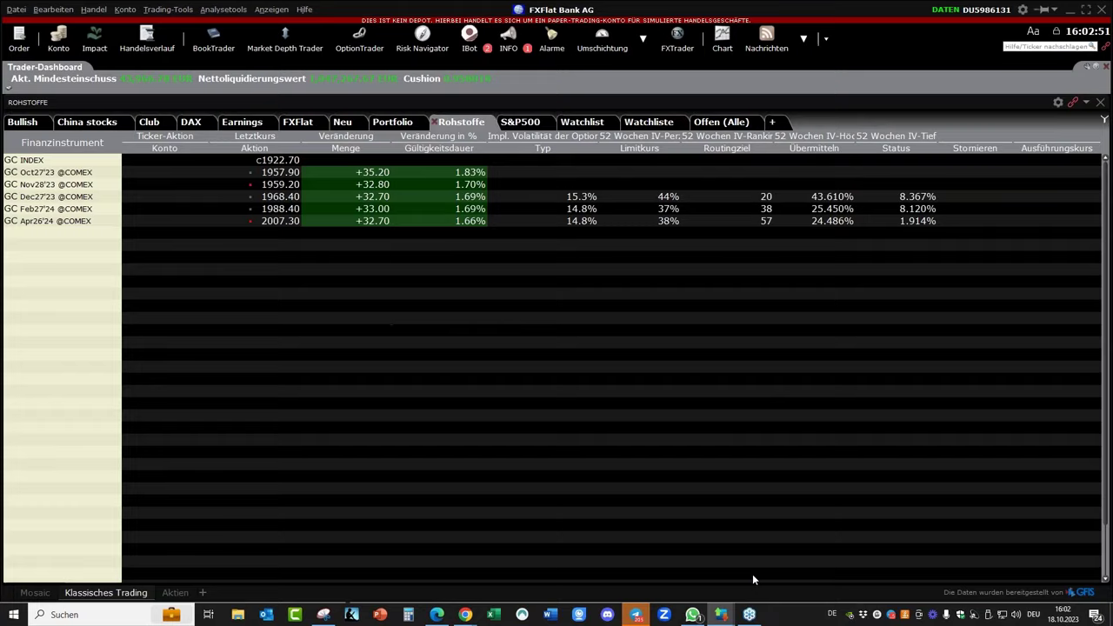
pyautogui.click(41, 259)
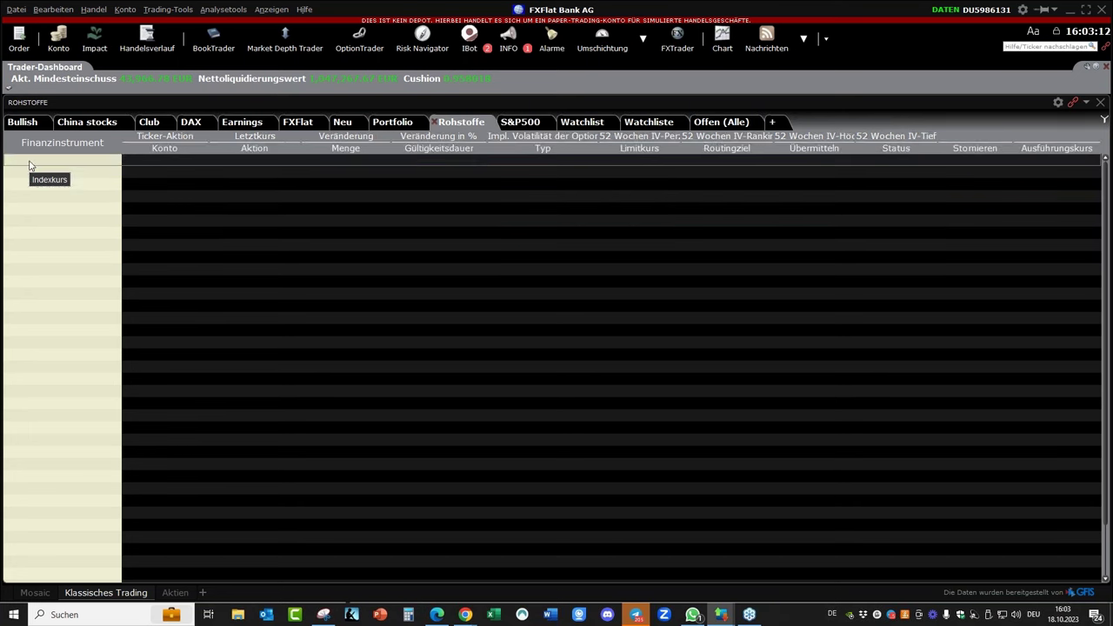
# Search for "Appl" in the empty Rohstoffe watchlist and add APPLE INC (AAPL, NASDAQ) as Aktie (SMART).
pyautogui.click(47, 173)
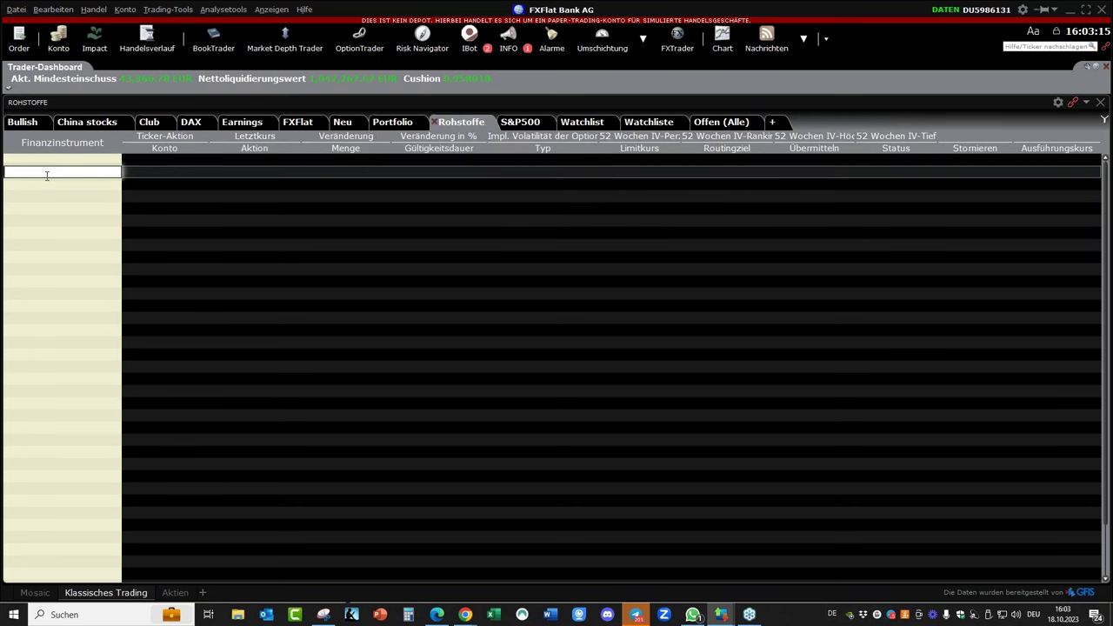
pyautogui.write('A')
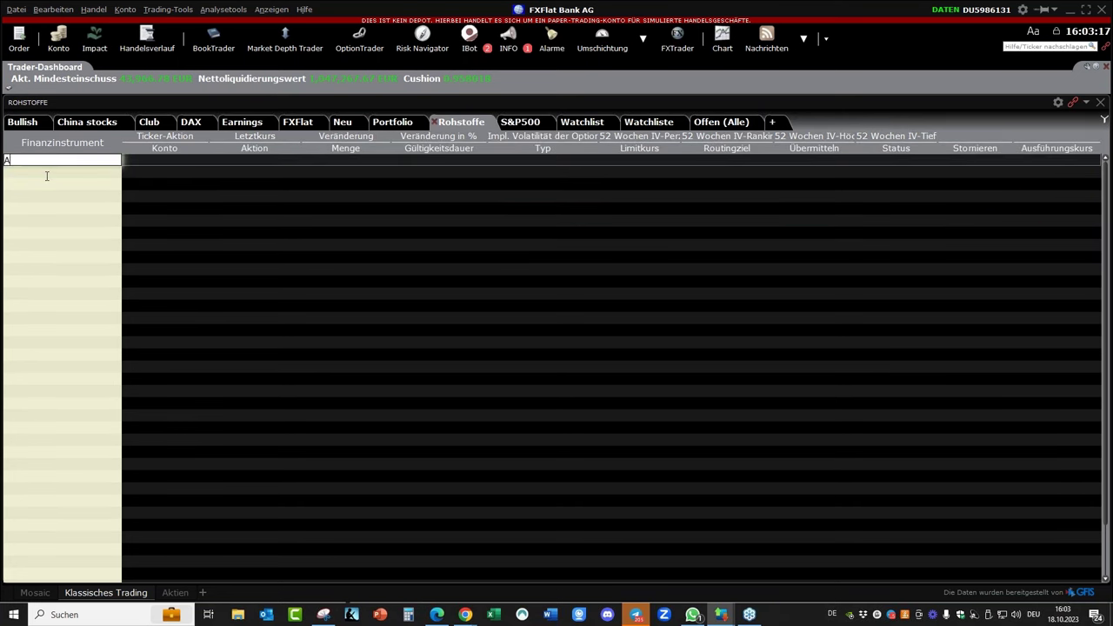
pyautogui.write('ppl')
pyautogui.press('Return')
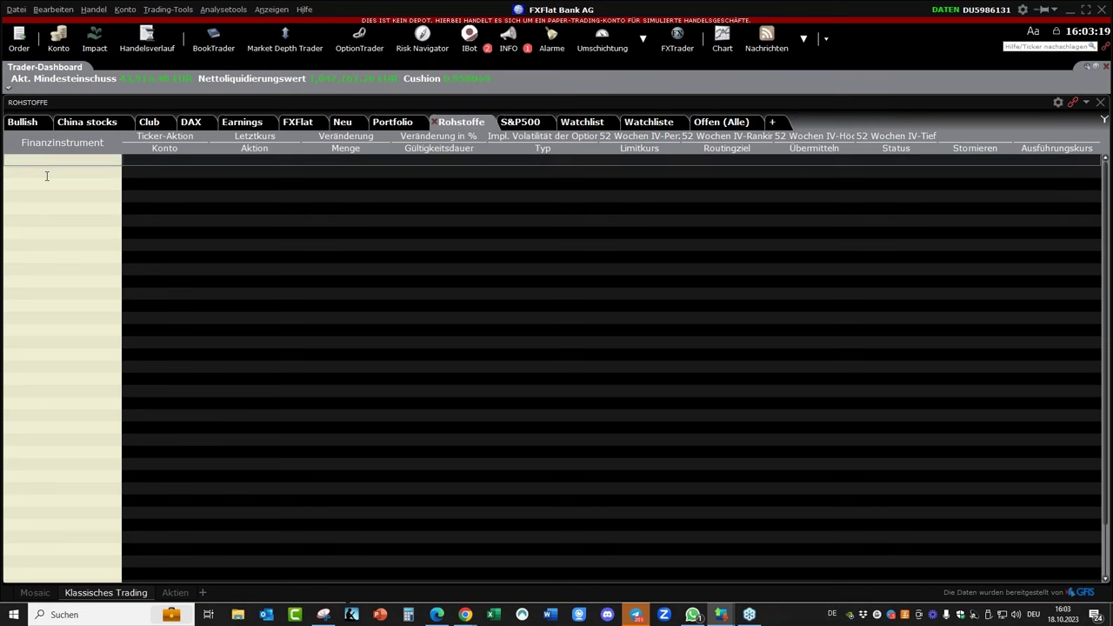
pyautogui.click(40, 152)
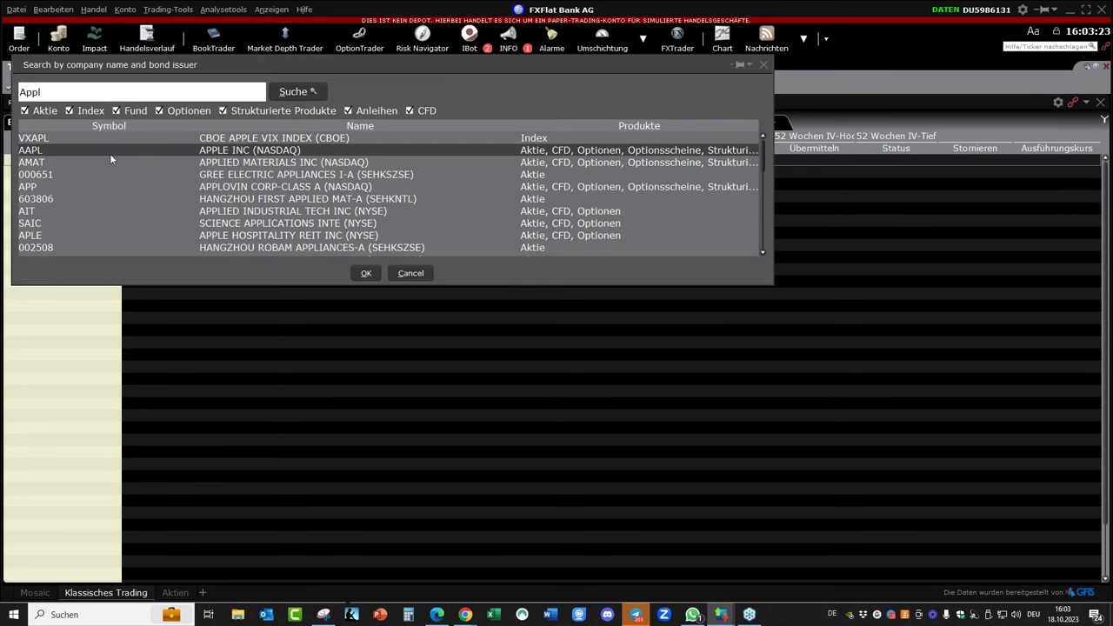
pyautogui.click(367, 274)
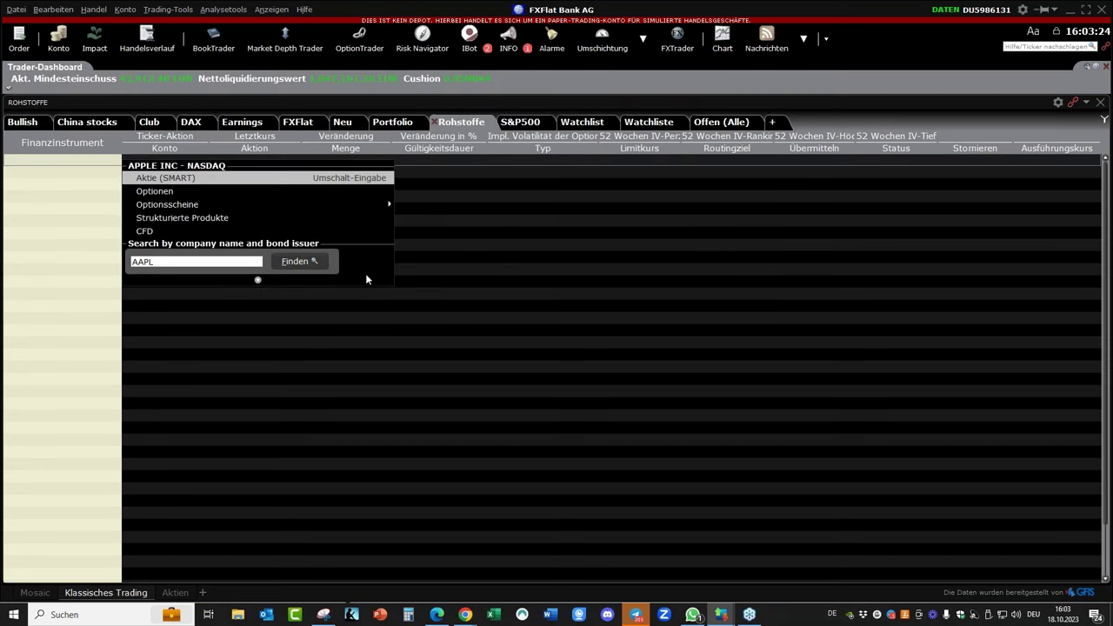
pyautogui.click(225, 179)
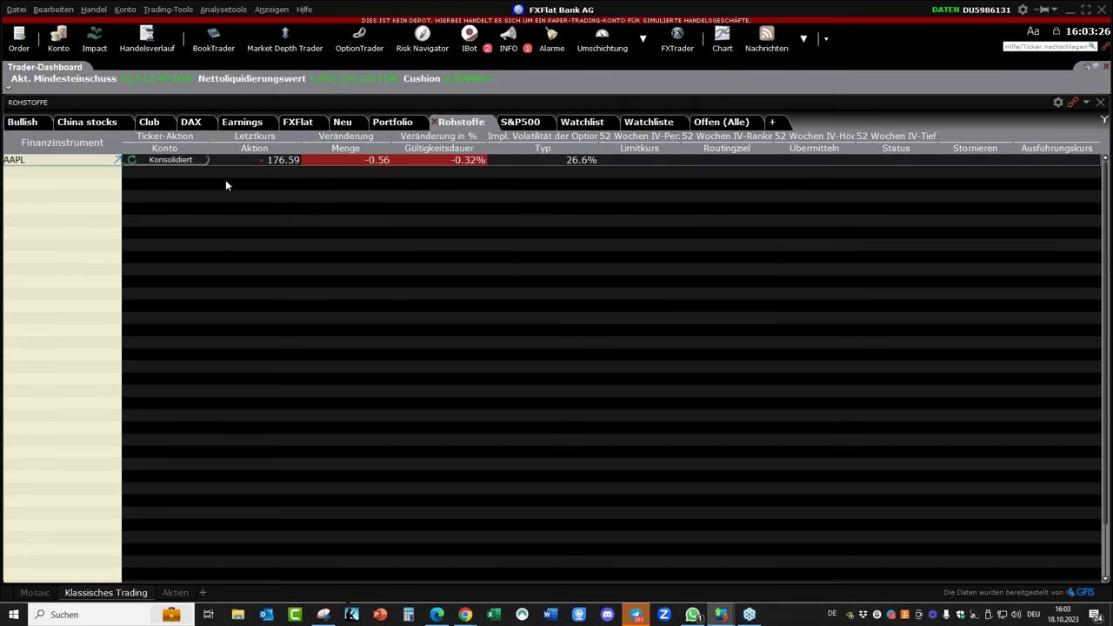
# View the AAPL option chain in the OptionTrader and close the OptionTrader again.
pyautogui.rightClick(40, 164)
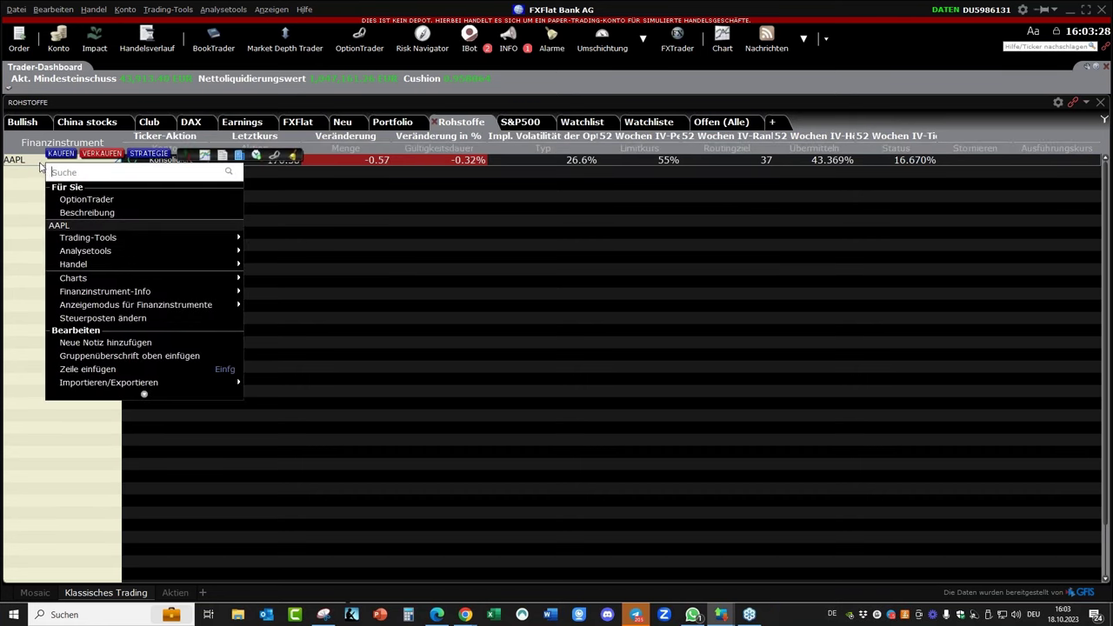
pyautogui.click(103, 202)
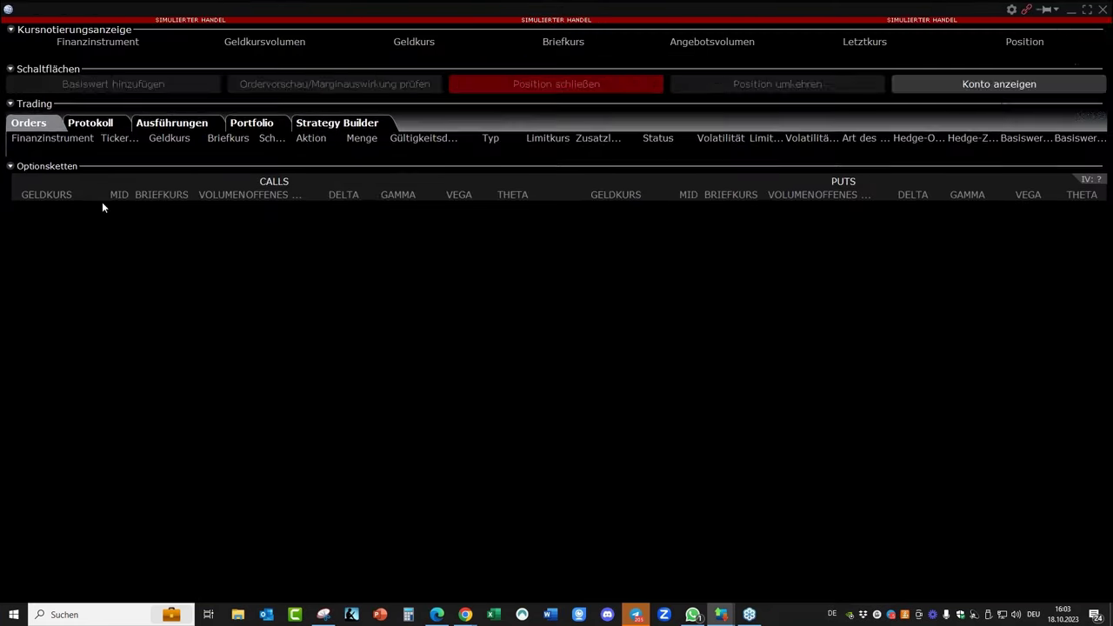
pyautogui.click(553, 357)
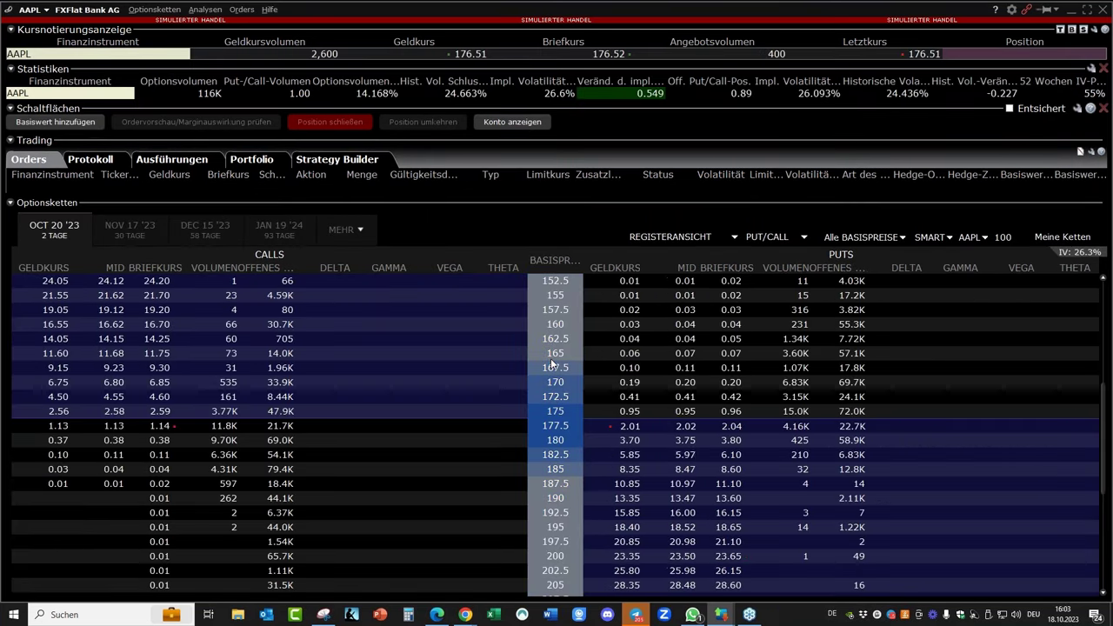
pyautogui.click(1105, 8)
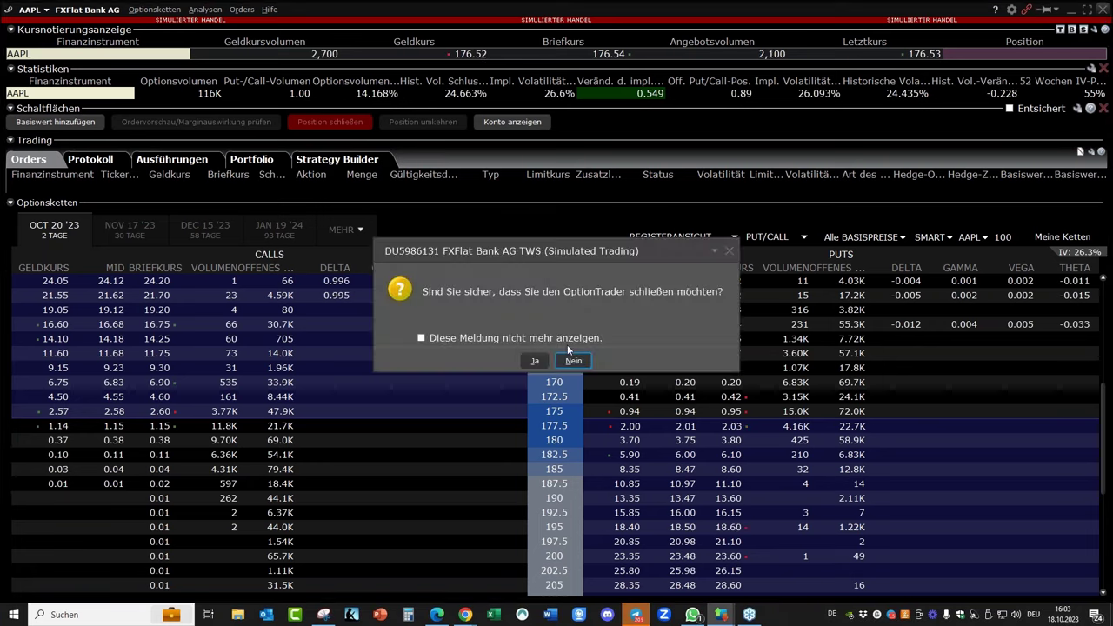
pyautogui.click(534, 360)
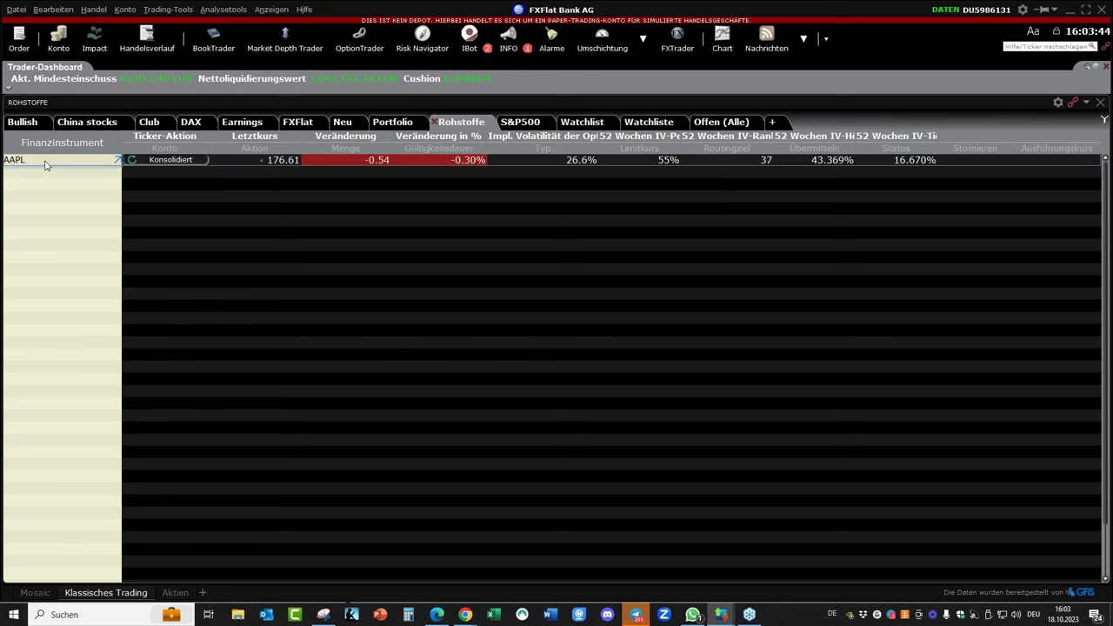
# Remove AAPL from the watchlist and look up gc, bringing up the full contract selection for Gold futures on COMEX.
pyautogui.press('Delete')
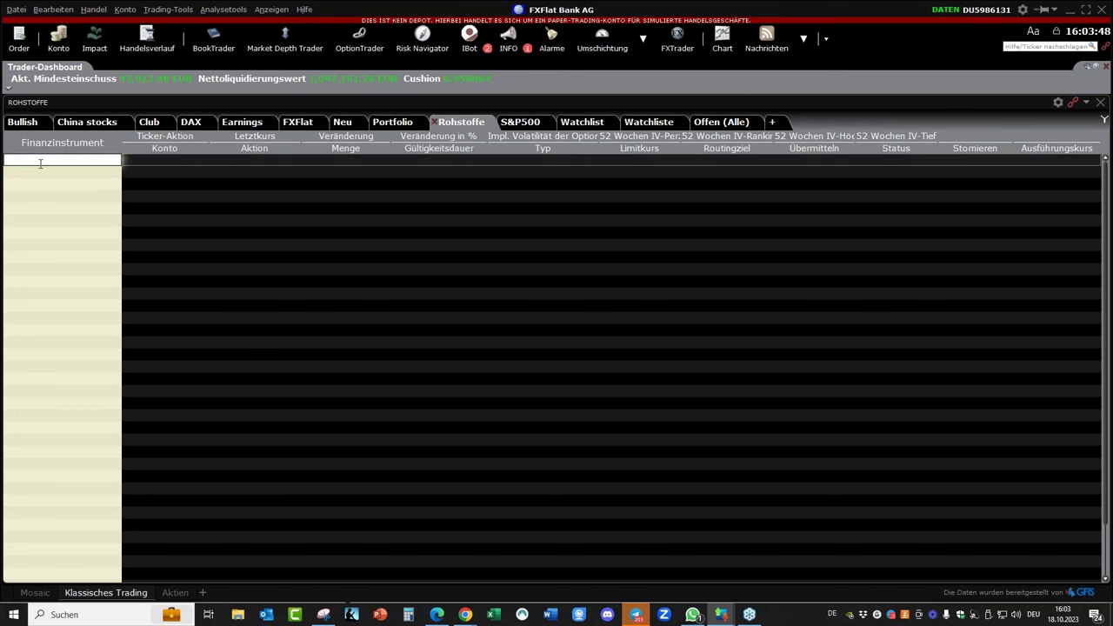
pyautogui.write('gc')
pyautogui.press('Return')
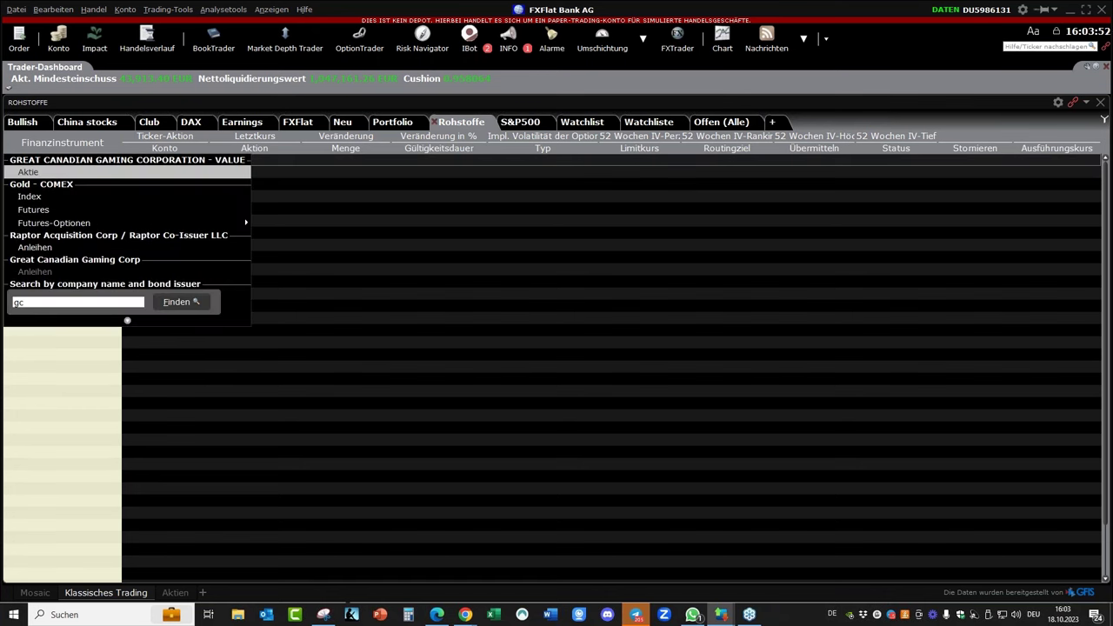
pyautogui.click(72, 212)
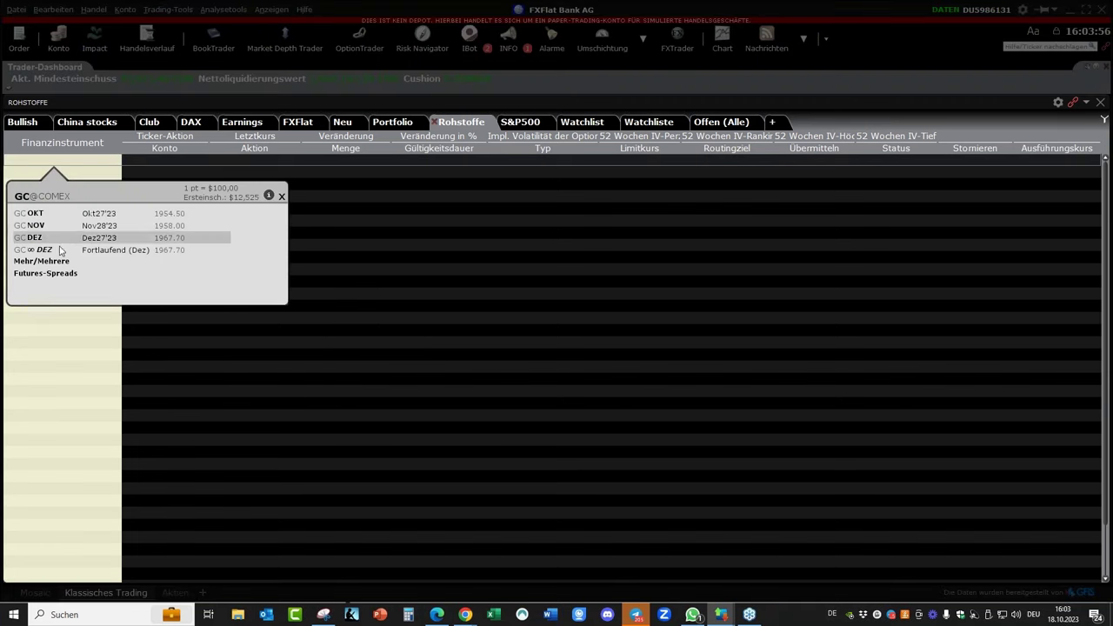
pyautogui.click(153, 262)
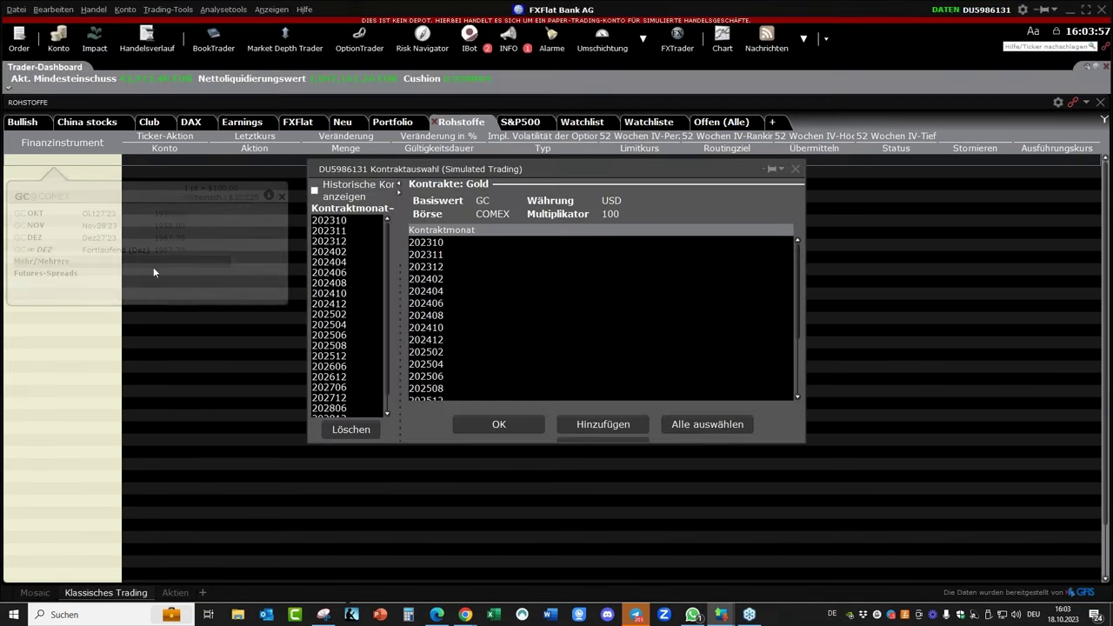
# Add the gold contract months 202310, 202311, 202312, 202402 and 202404 to the watchlist together with their underlying index.
pyautogui.click(418, 246)
pyautogui.hotkey('shift', 'Down')
pyautogui.hotkey('shift', 'Down')
pyautogui.hotkey('shift', 'Down')
pyautogui.hotkey('shift', 'Down')
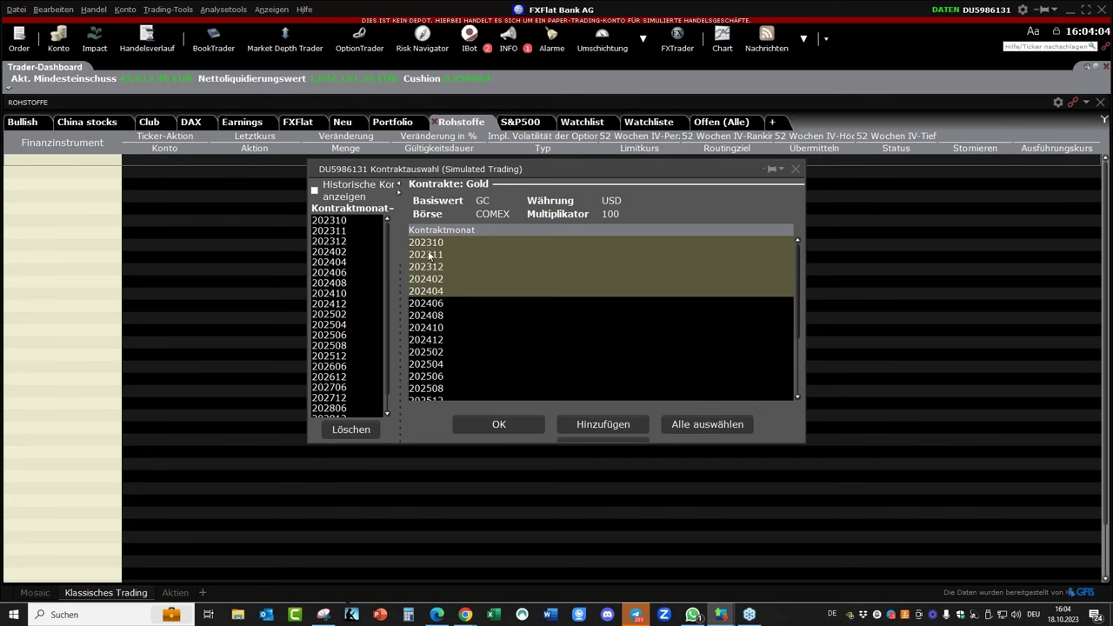
pyautogui.click(599, 426)
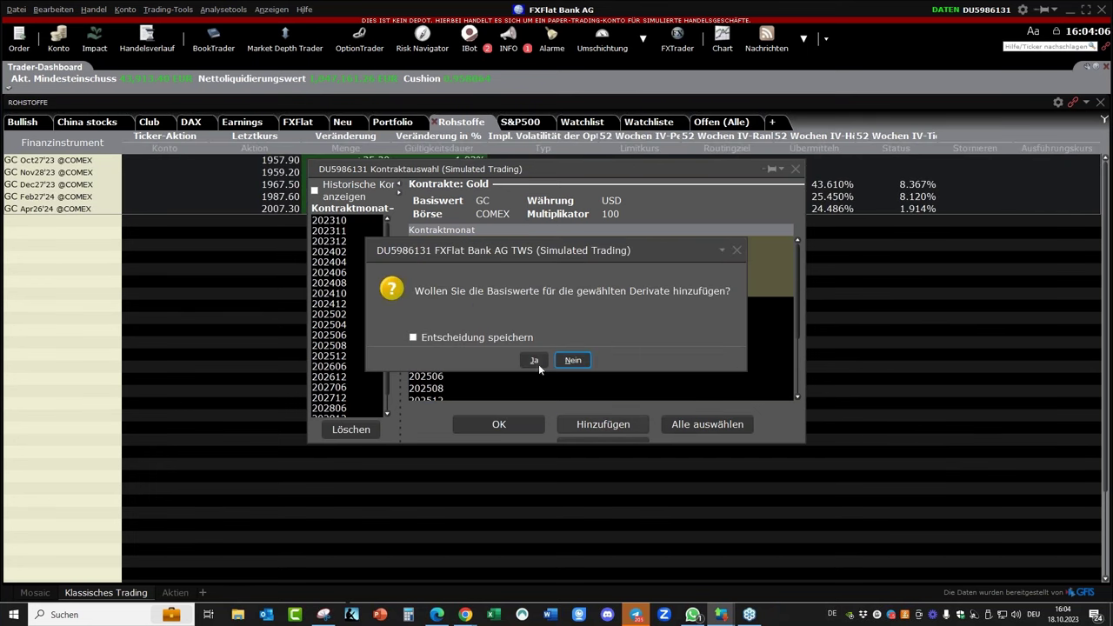
pyautogui.click(538, 364)
pyautogui.click(795, 169)
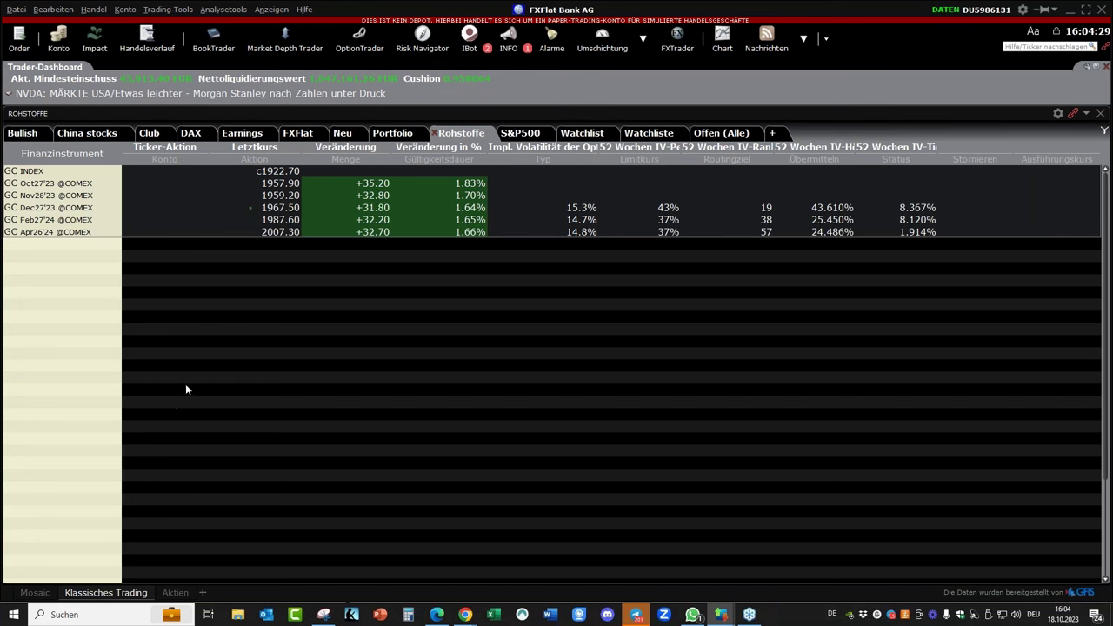
# Try to submit a DAY limit order buying 1 GC Oct27'23 contract at 1954.70, and discard the order.
pyautogui.rightClick(326, 186)
pyautogui.click(173, 185)
pyautogui.rightClick(173, 186)
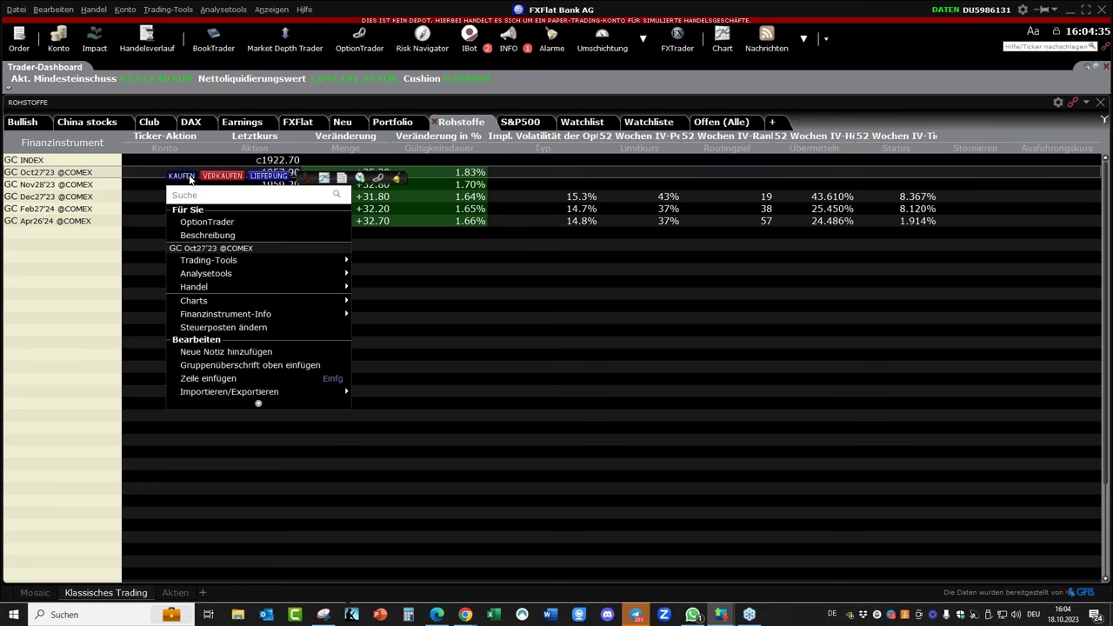
pyautogui.click(184, 177)
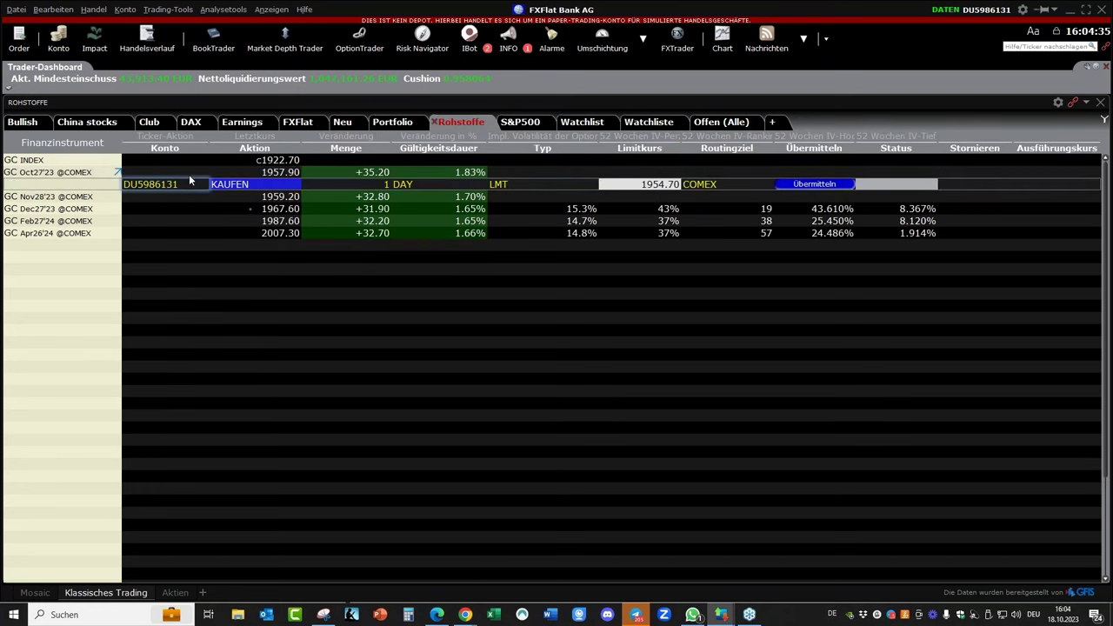
pyautogui.click(800, 184)
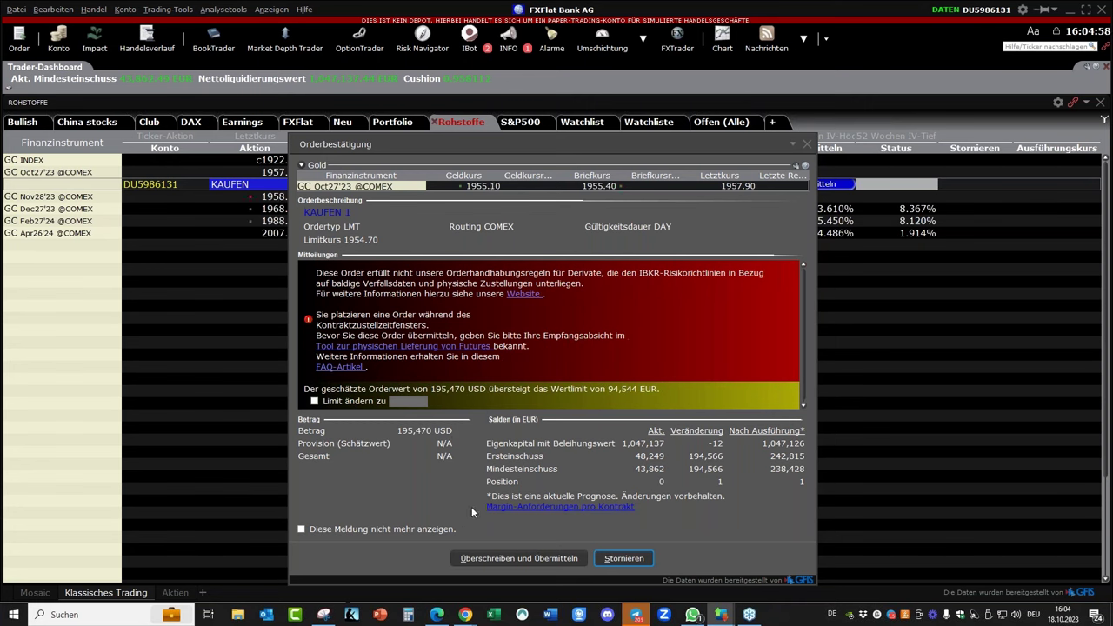
pyautogui.click(809, 144)
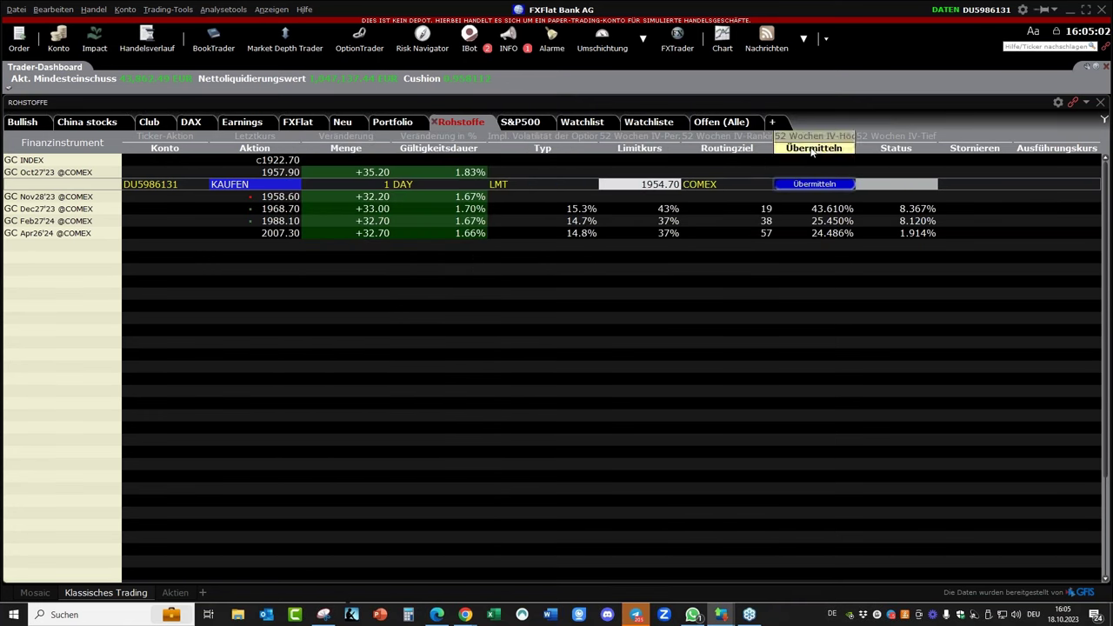
pyautogui.click(814, 183)
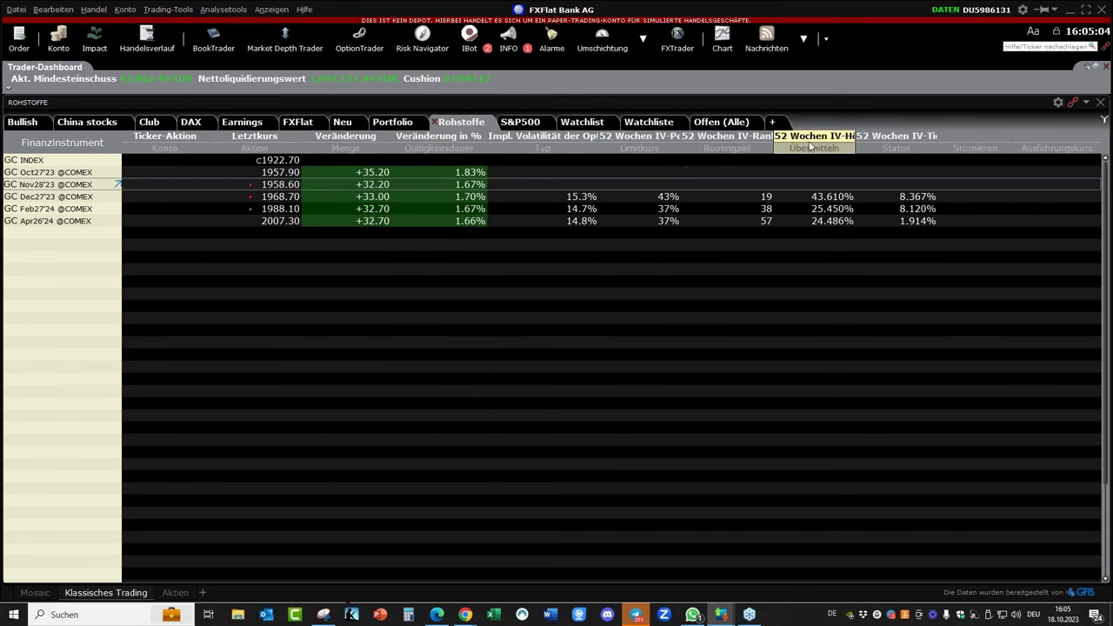
# Examine the contract description of GC Oct27'23 for delivery and margin details in an enlarged window, and close it.
pyautogui.rightClick(87, 174)
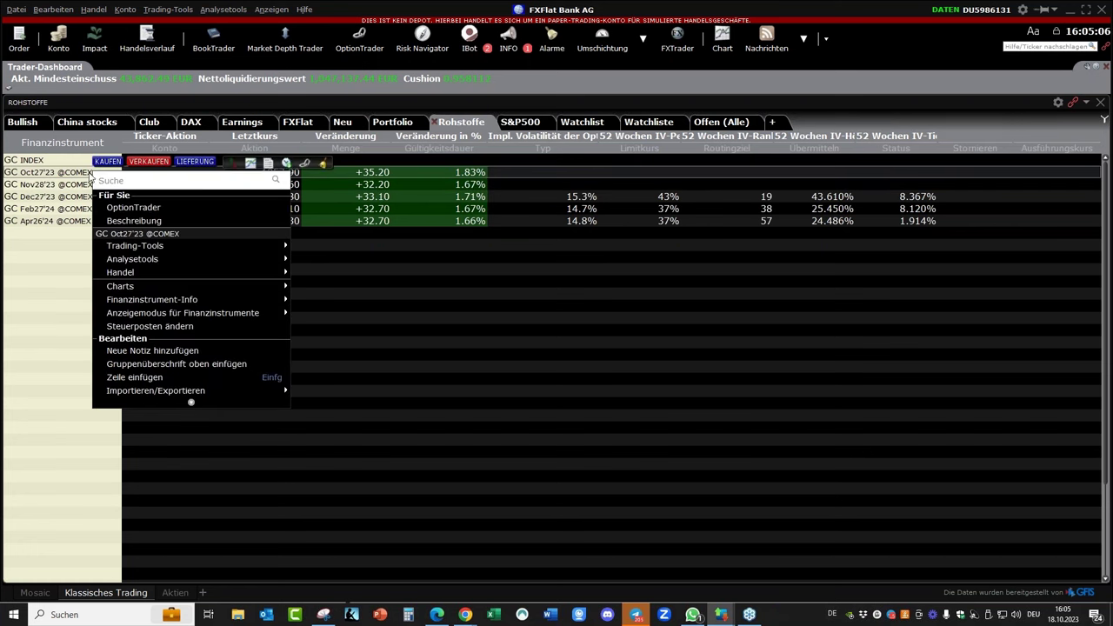
pyautogui.click(131, 215)
pyautogui.moveTo(261, 12); pyautogui.dragTo(733, 100)
pyautogui.moveTo(695, 406); pyautogui.dragTo(706, 537)
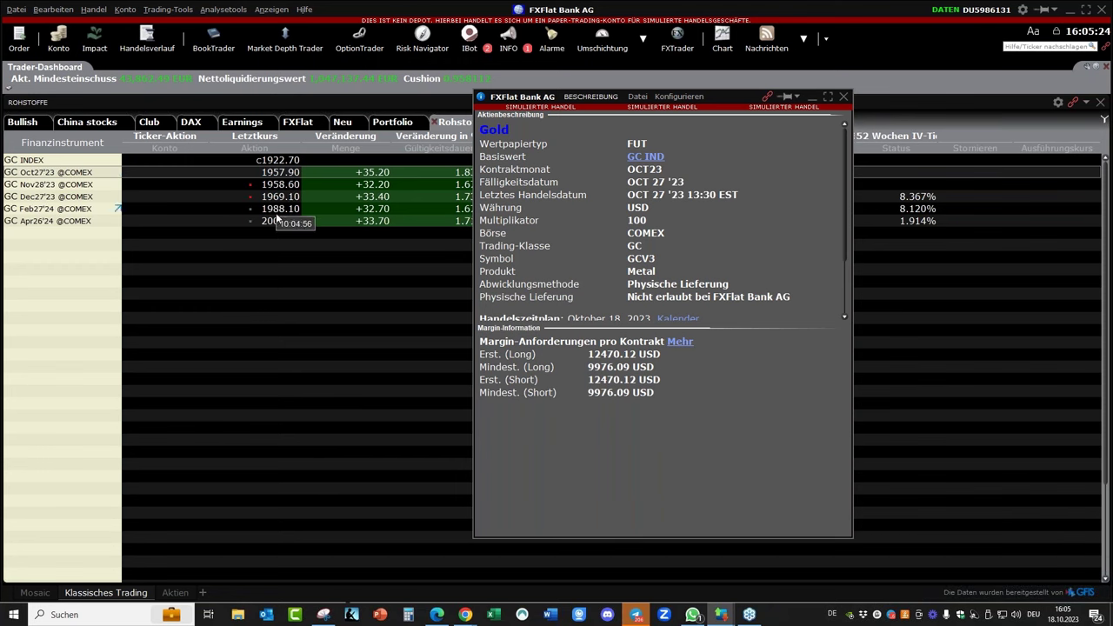
pyautogui.click(842, 96)
pyautogui.click(471, 419)
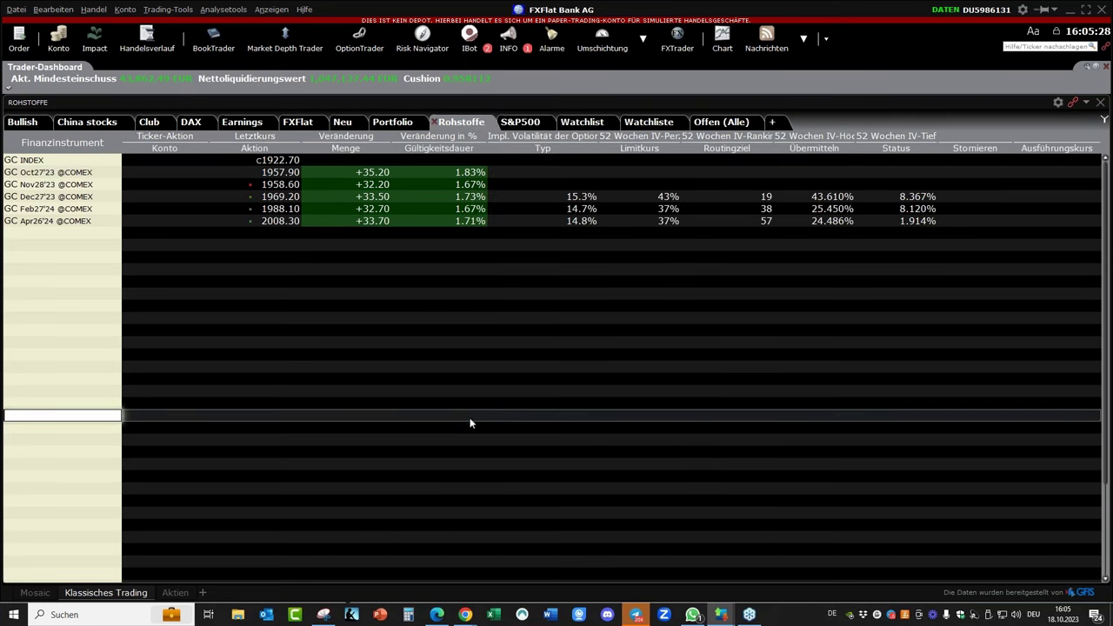
# Open OptionTrader for the GC Nov28'23 contract and dismiss the dividend information notice.
pyautogui.rightClick(30, 187)
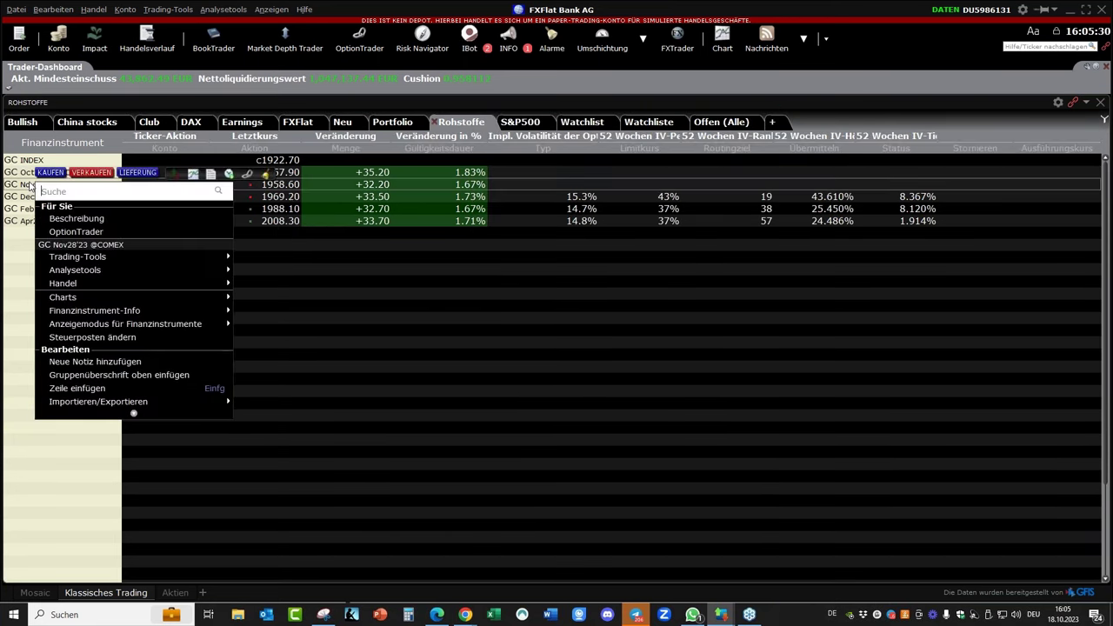
pyautogui.click(65, 229)
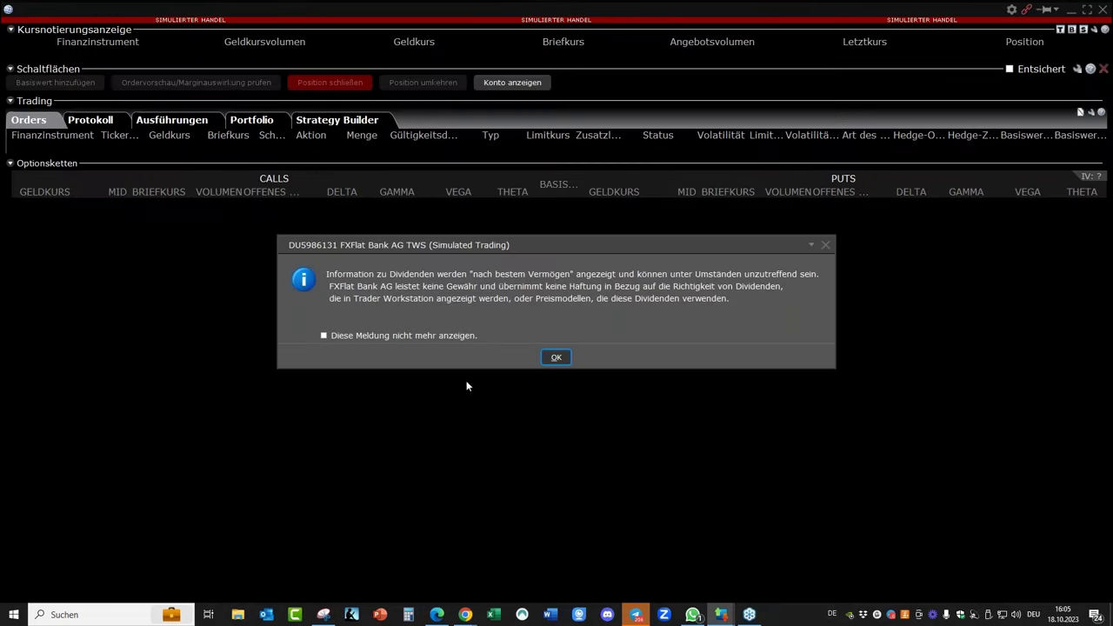
pyautogui.click(555, 357)
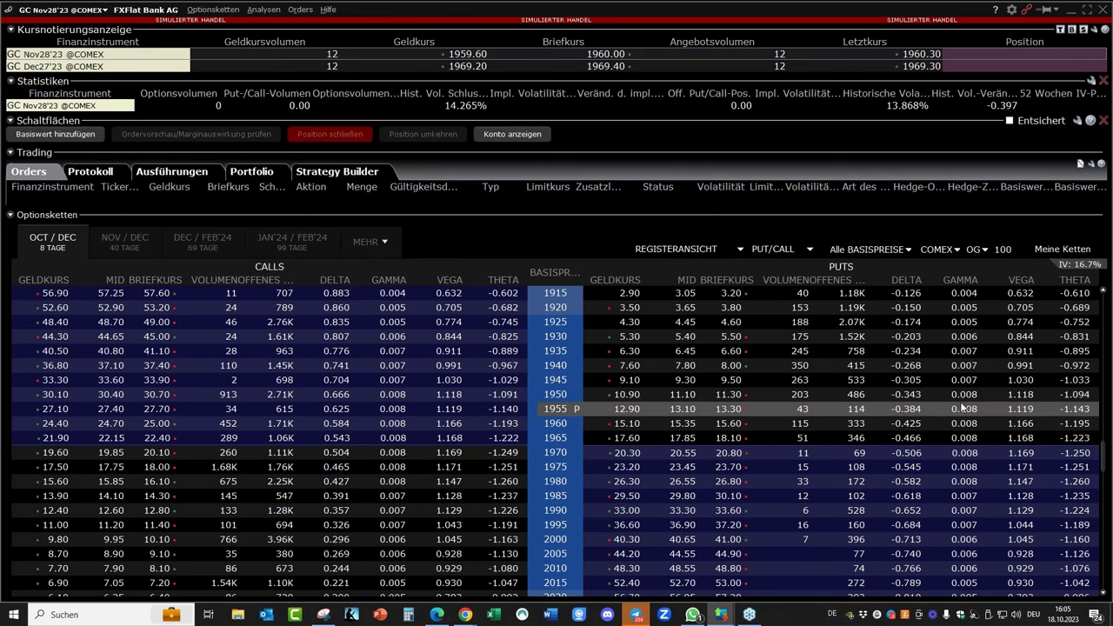
# Check the available trading classes without changing OG, and show the DEC / FEB'24 option chain.
pyautogui.click(985, 250)
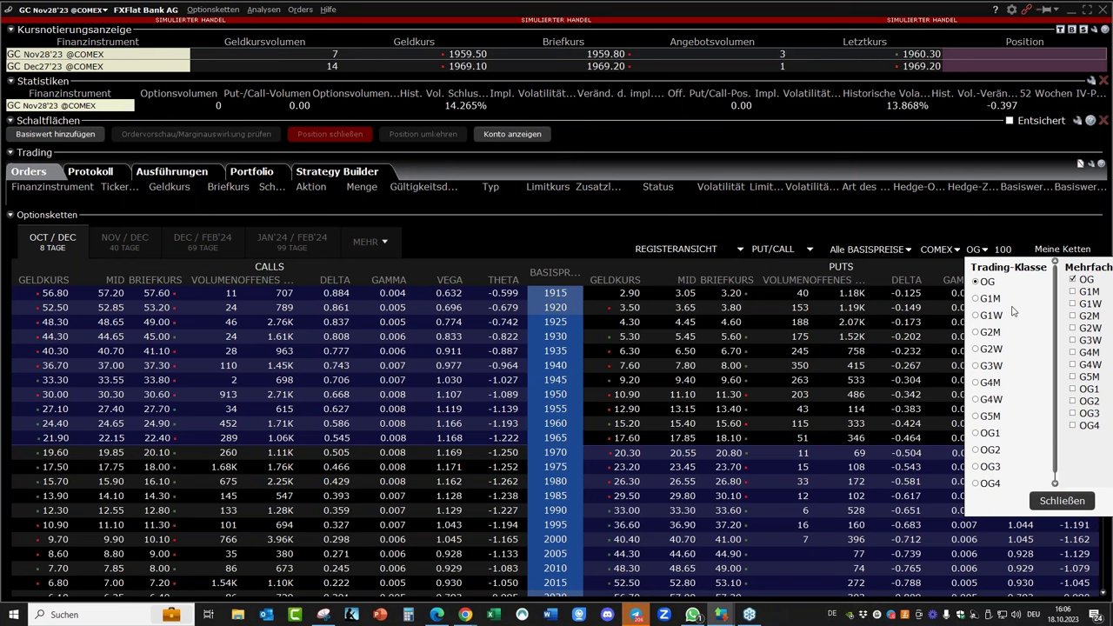
pyautogui.click(1048, 501)
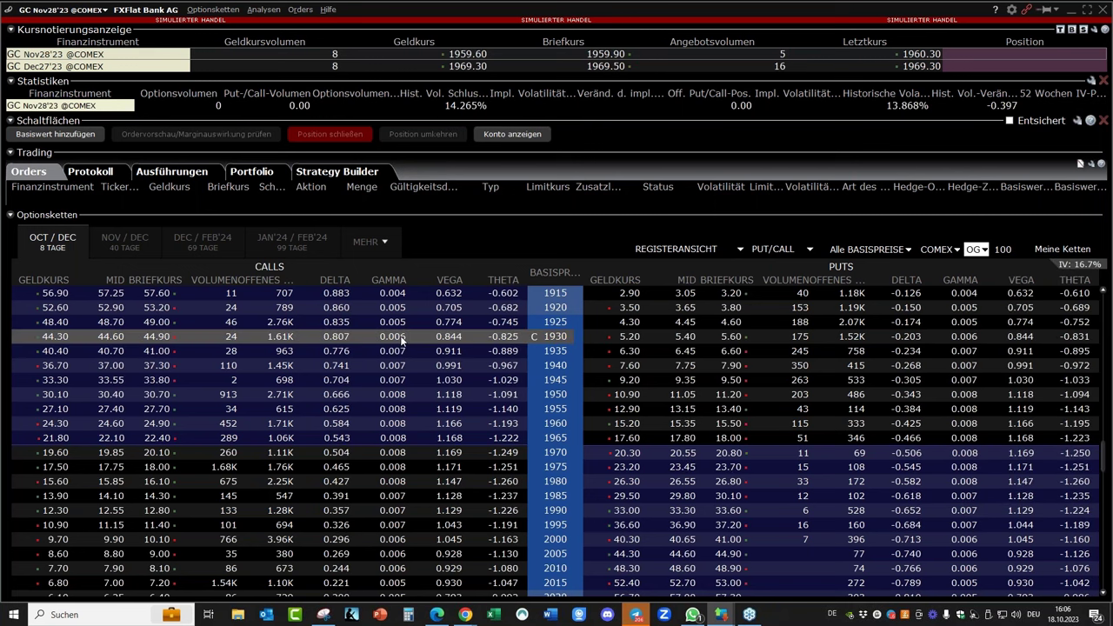
pyautogui.click(186, 247)
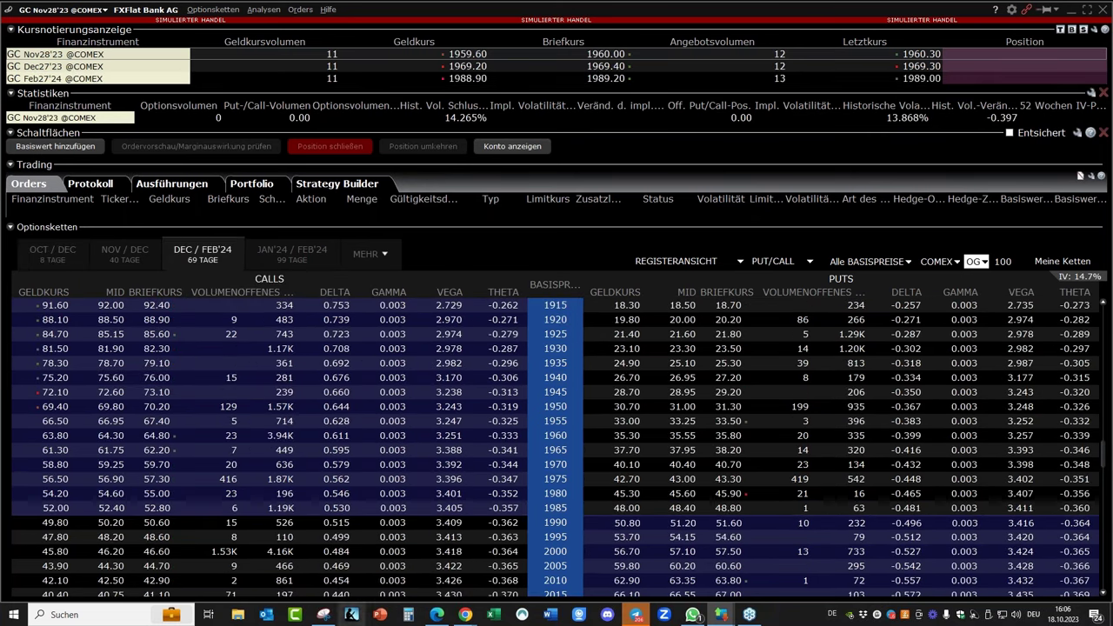
# Switch to the TradingView chart of Gold Futures in Chrome and draw a horizontal line at price 1825.0.
pyautogui.moveTo(467, 615)
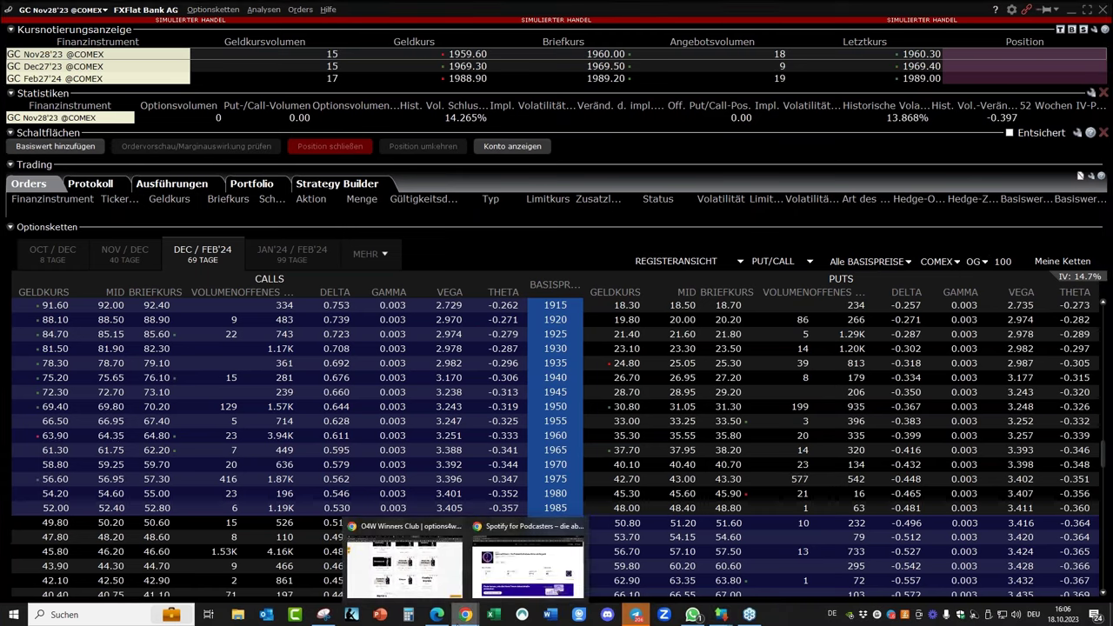
pyautogui.click(404, 560)
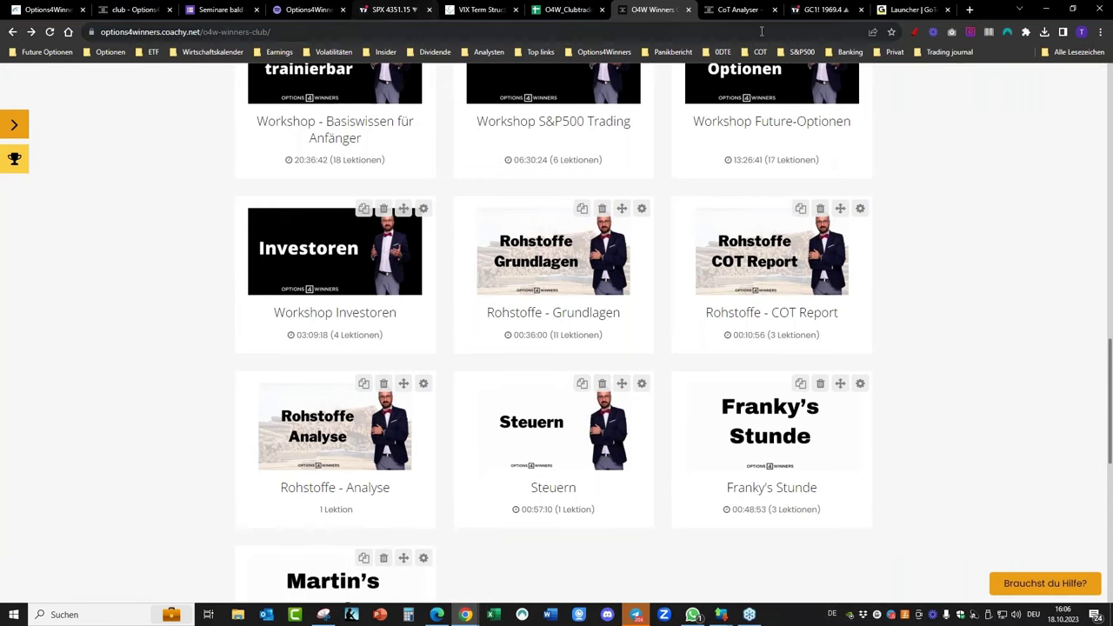
pyautogui.click(822, 10)
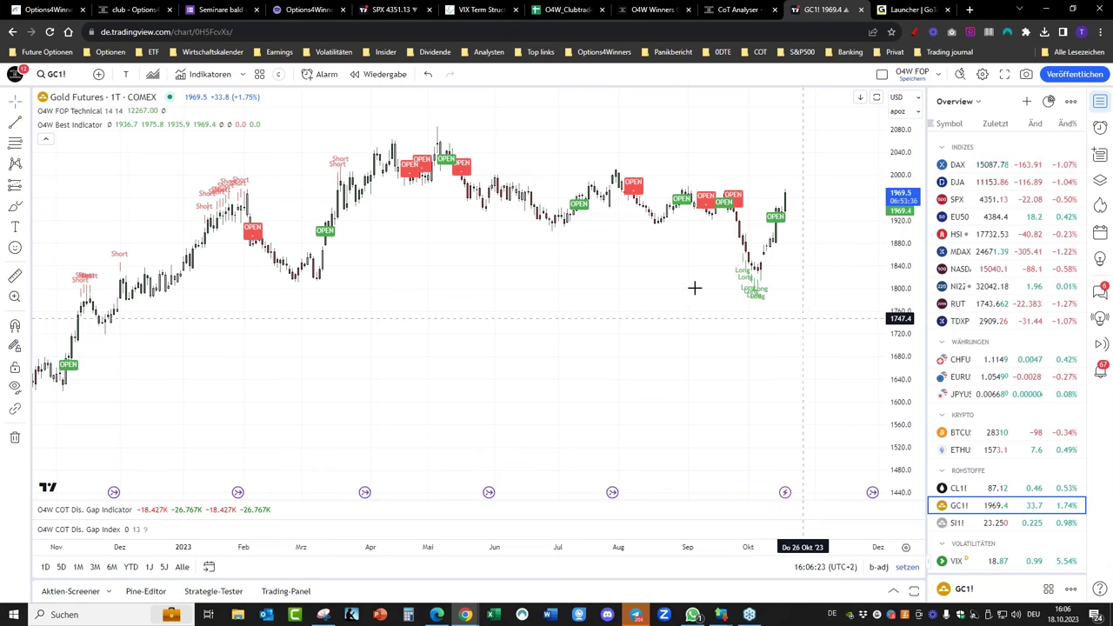
pyautogui.click(27, 124)
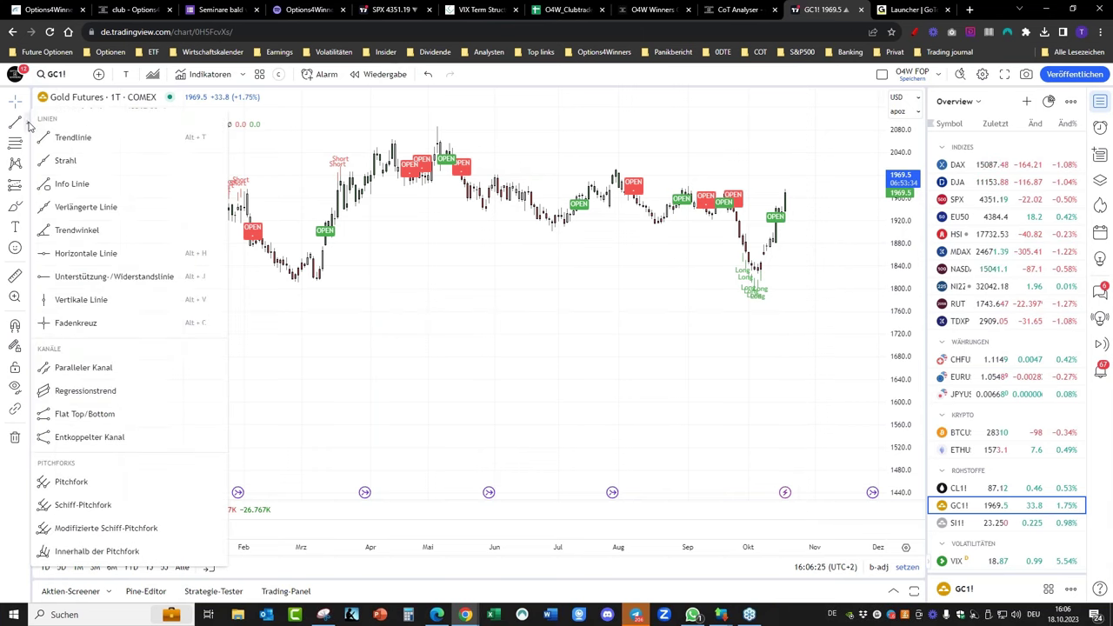
pyautogui.click(128, 253)
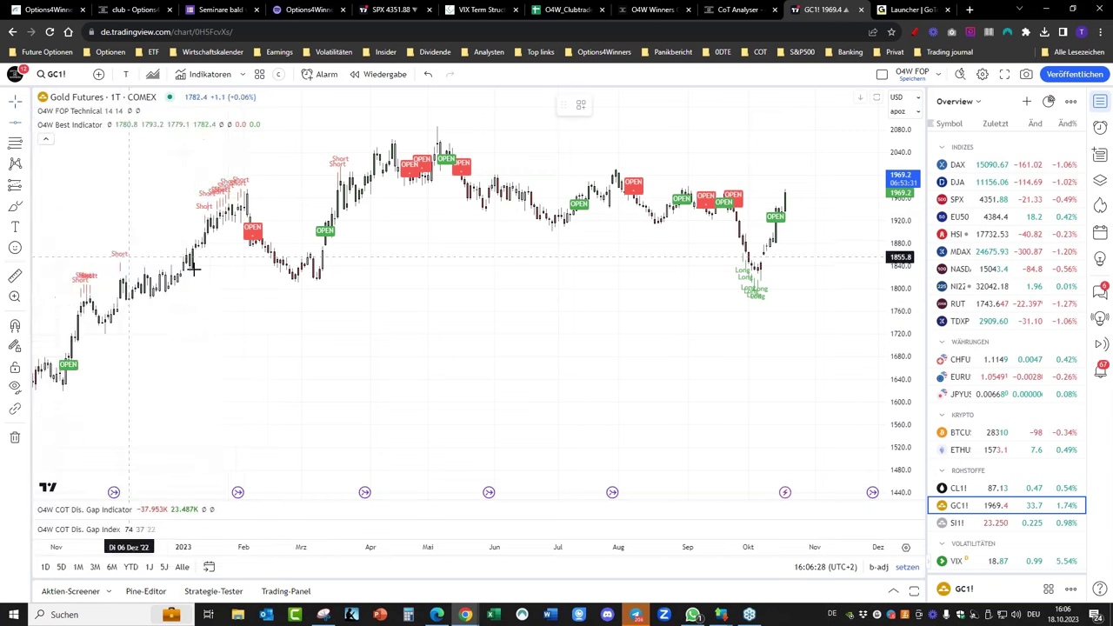
pyautogui.click(822, 275)
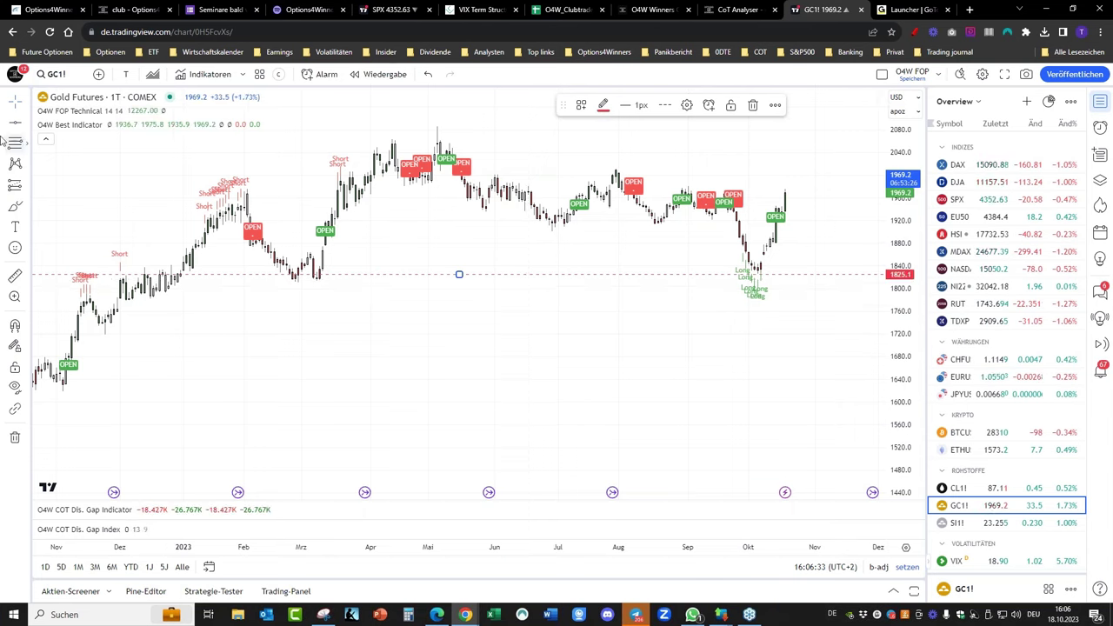
pyautogui.doubleClick(627, 274)
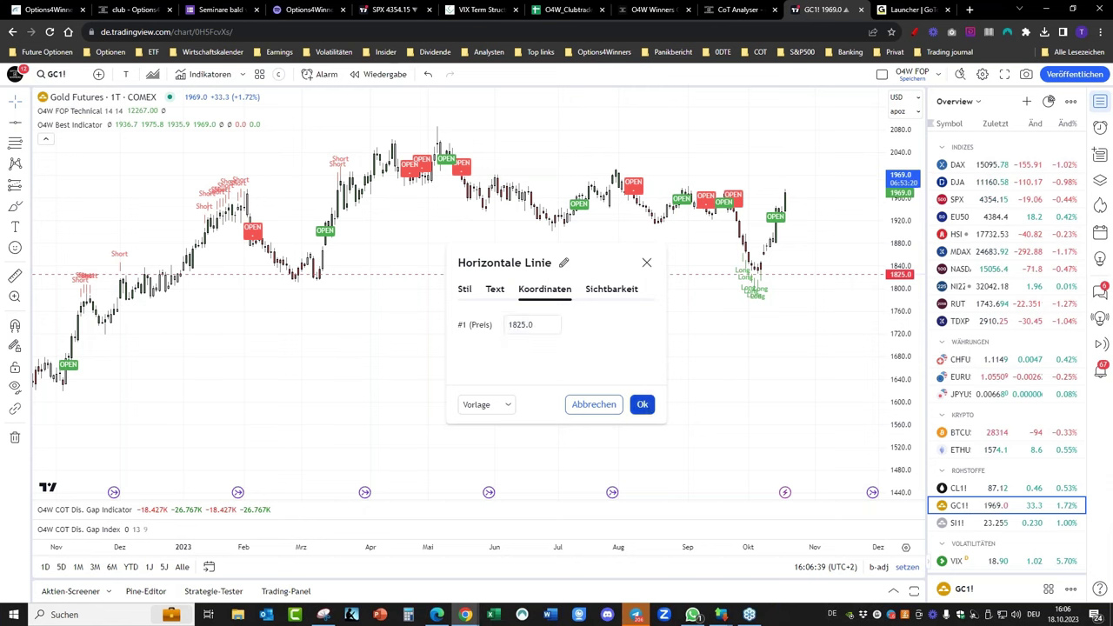
pyautogui.click(642, 404)
# Sketch a red "-P" above the 1825 line and three arrows from the latest candle upward, sideways and downward, and exit the annotation tool.
pyautogui.moveTo(831, 331); pyautogui.dragTo(721, 375)
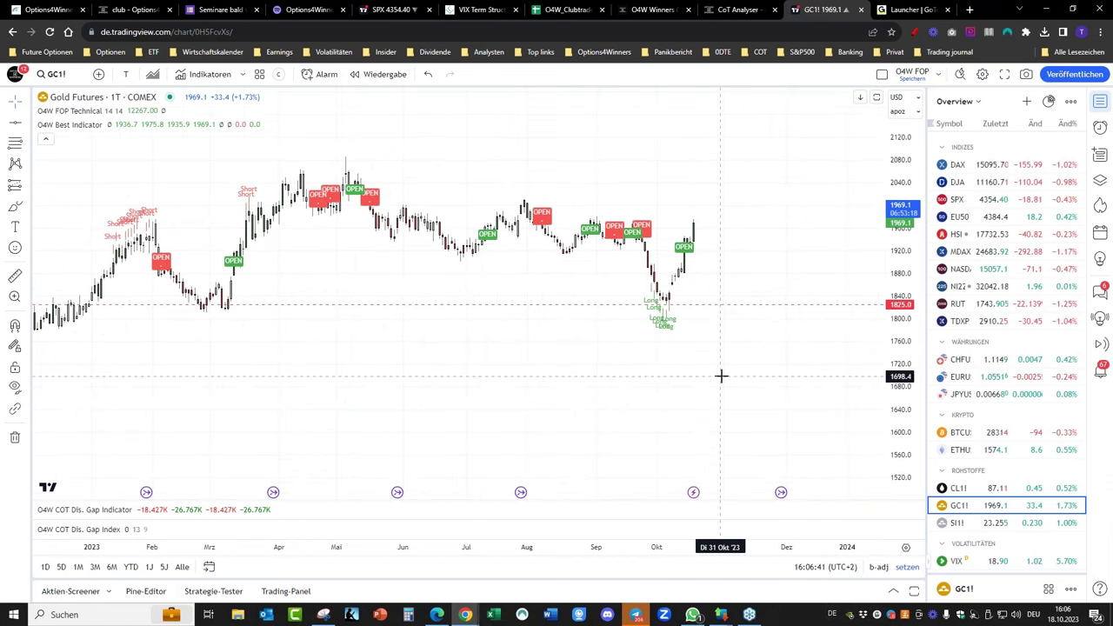
pyautogui.hotkey('ctrl', 'shift', 'd')
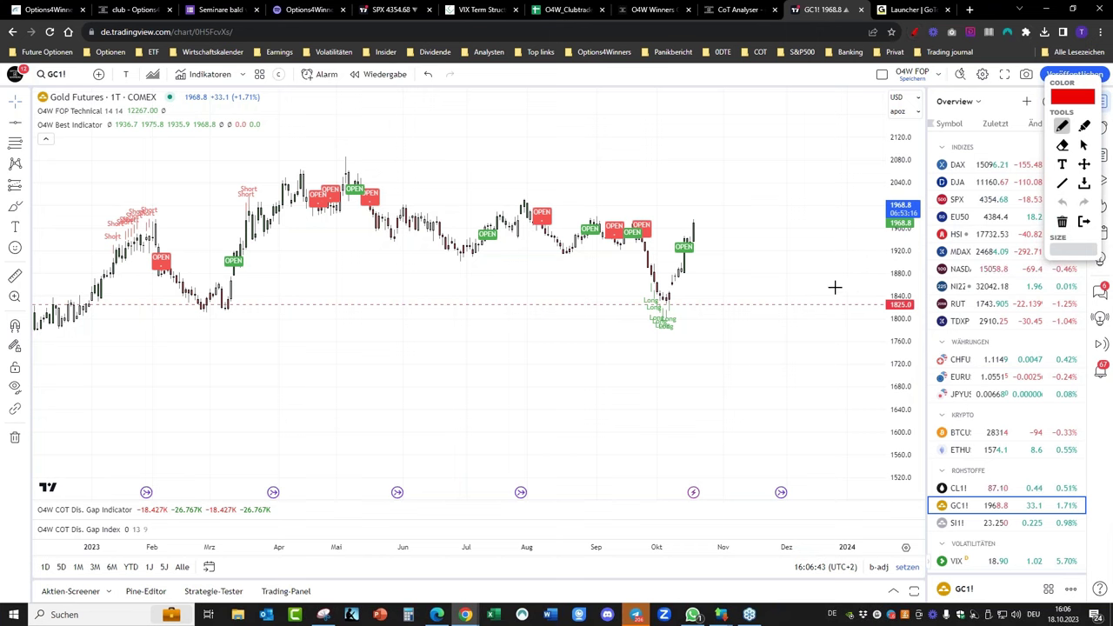
pyautogui.moveTo(856, 284); pyautogui.dragTo(857, 295)
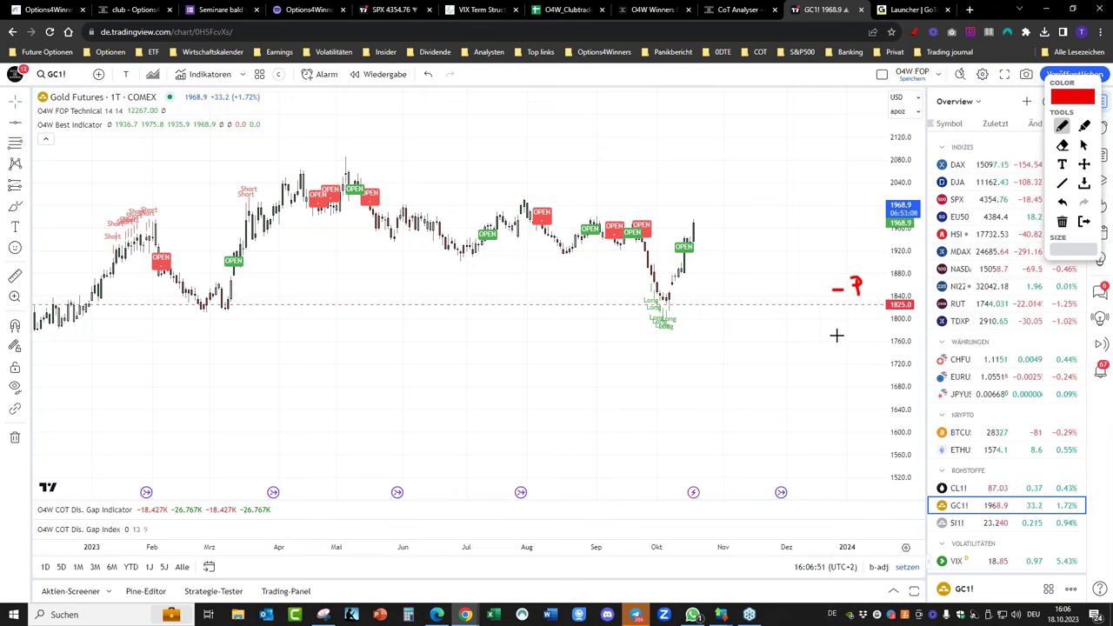
pyautogui.moveTo(699, 222)
pyautogui.mouseDown()
pyautogui.moveTo(790, 159)
pyautogui.moveTo(783, 184)
pyautogui.mouseUp()
pyautogui.click(713, 243)
pyautogui.moveTo(706, 240)
pyautogui.mouseDown()
pyautogui.moveTo(804, 236)
pyautogui.moveTo(711, 259)
pyautogui.moveTo(814, 293)
pyautogui.mouseUp()
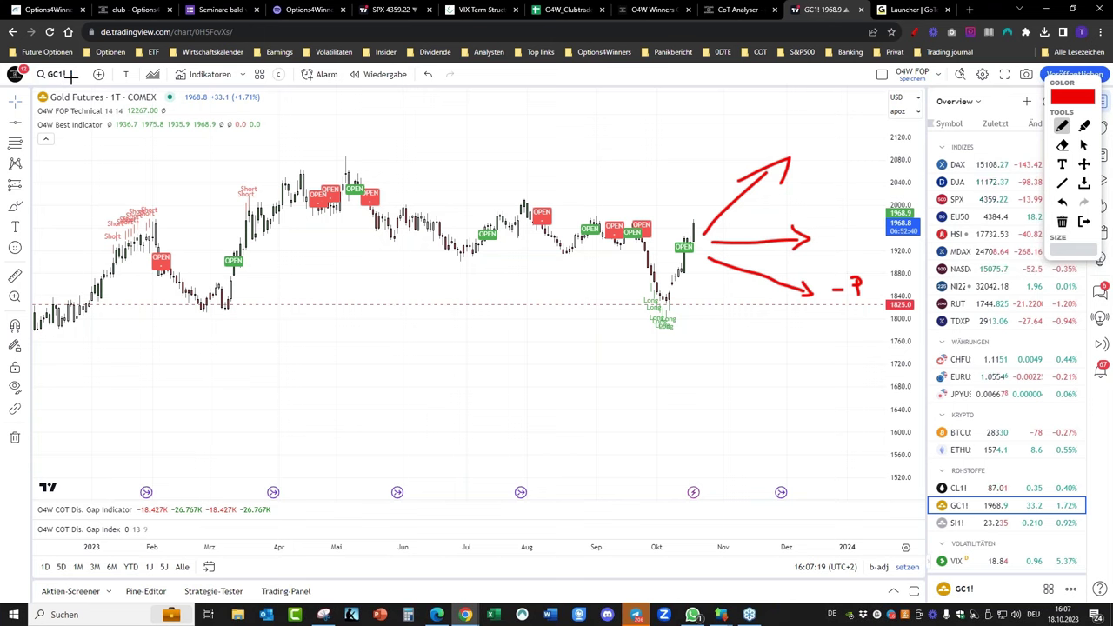
pyautogui.click(1084, 221)
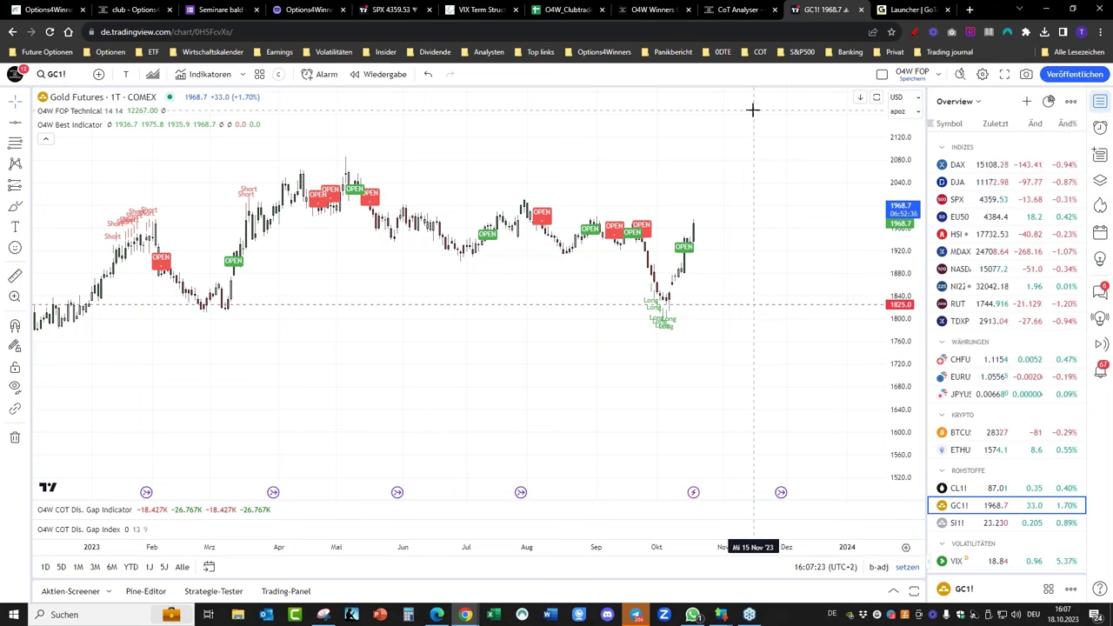
# Review the DEC / FEB'24 chain in the OptionTrader window, and return to the TradingView chart in Chrome.
pyautogui.moveTo(723, 618)
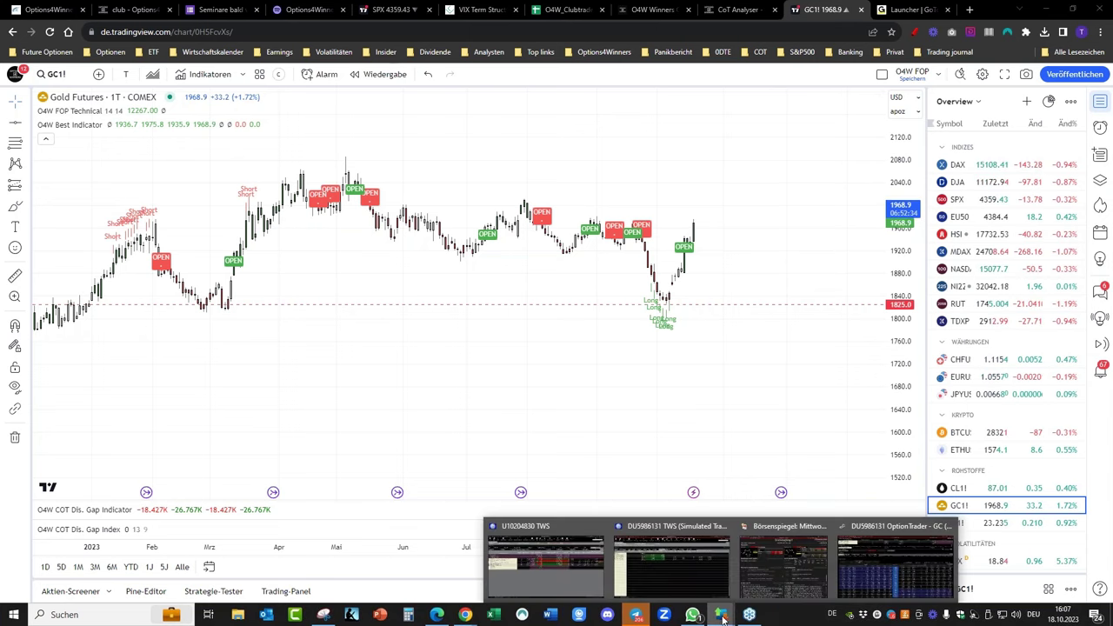
pyautogui.click(896, 566)
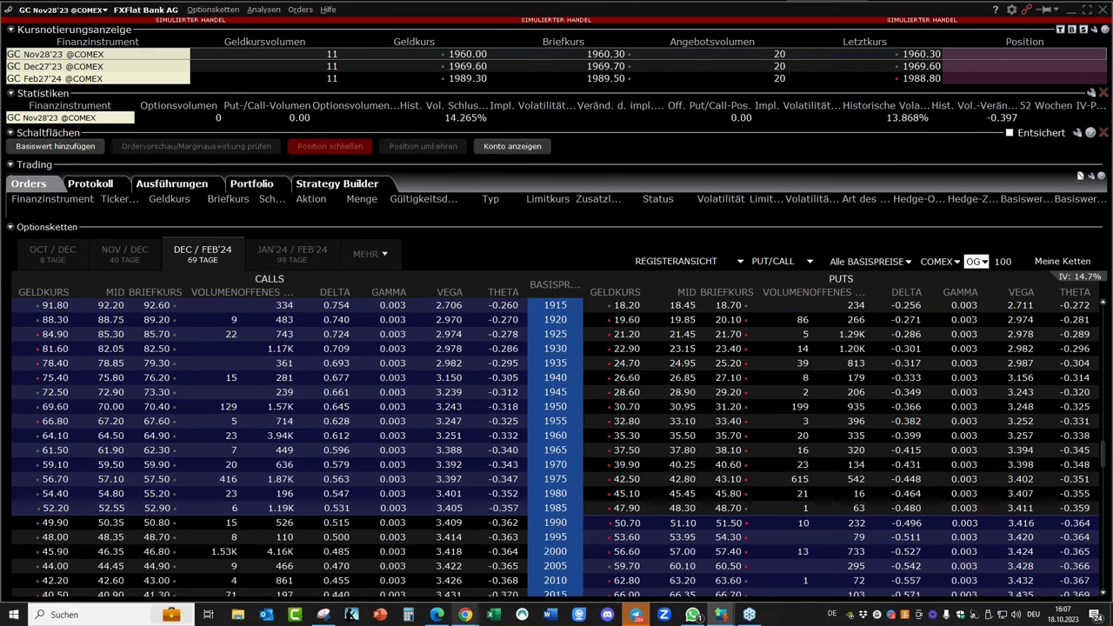
pyautogui.moveTo(466, 615)
pyautogui.click(405, 561)
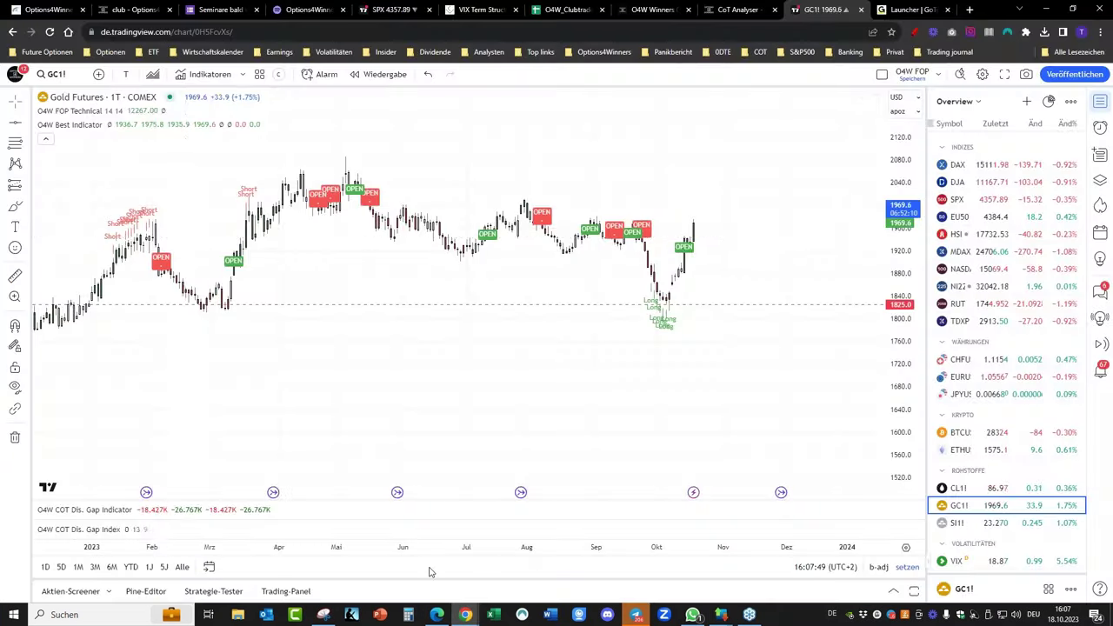
# Search all markets for GC without the USA stock filter and load the February 2024 gold contract GCG2024 in the chart.
pyautogui.click(75, 79)
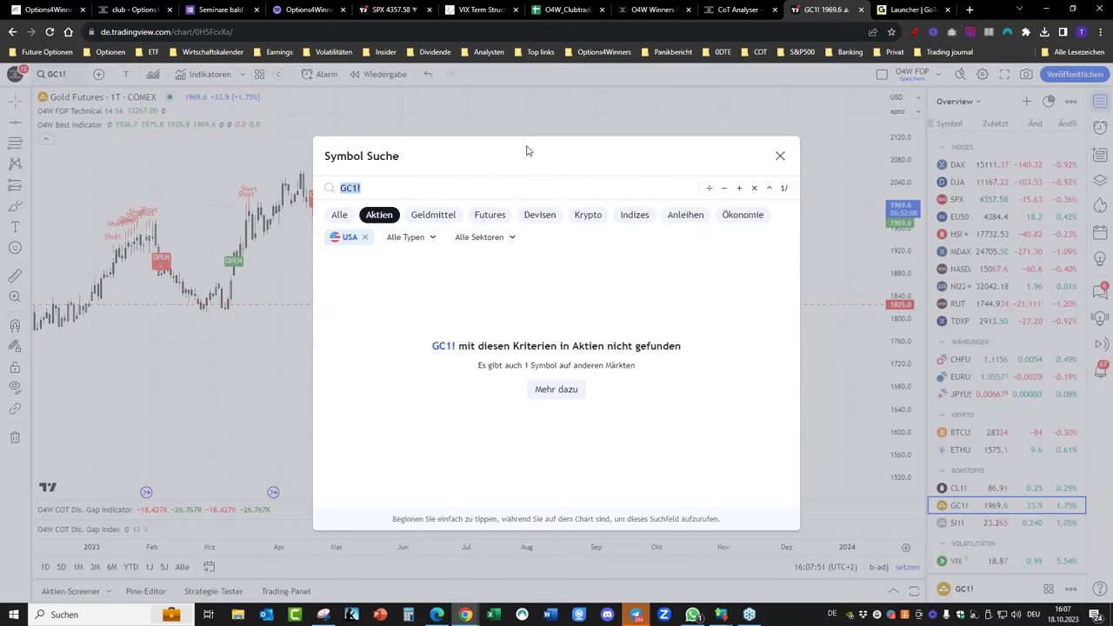
pyautogui.click(364, 238)
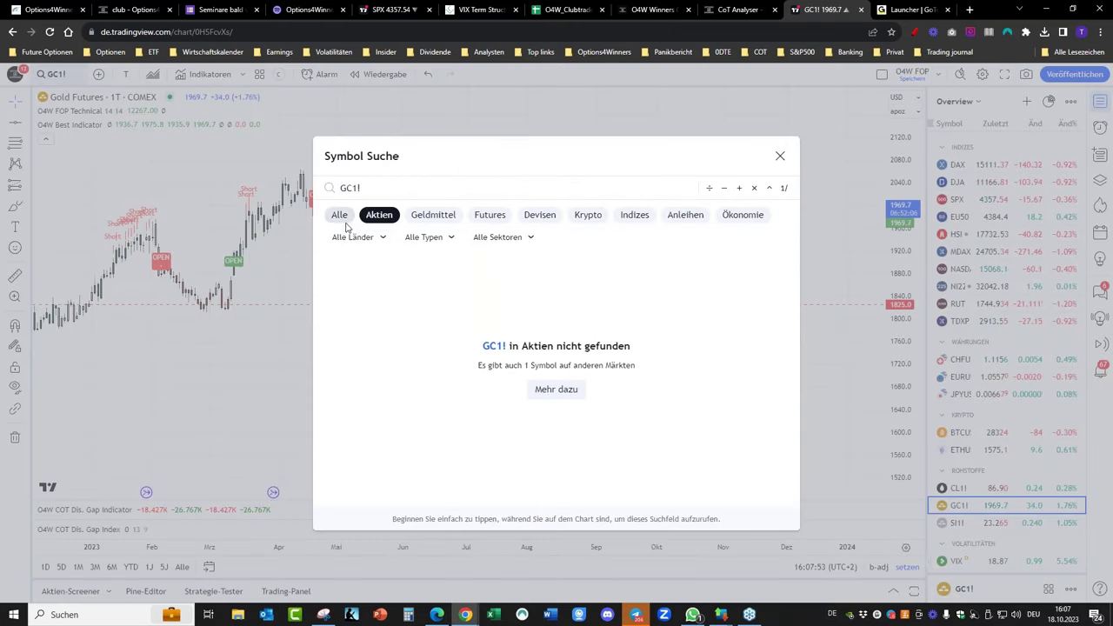
pyautogui.click(341, 216)
pyautogui.press('BackSpace')
pyautogui.press('BackSpace')
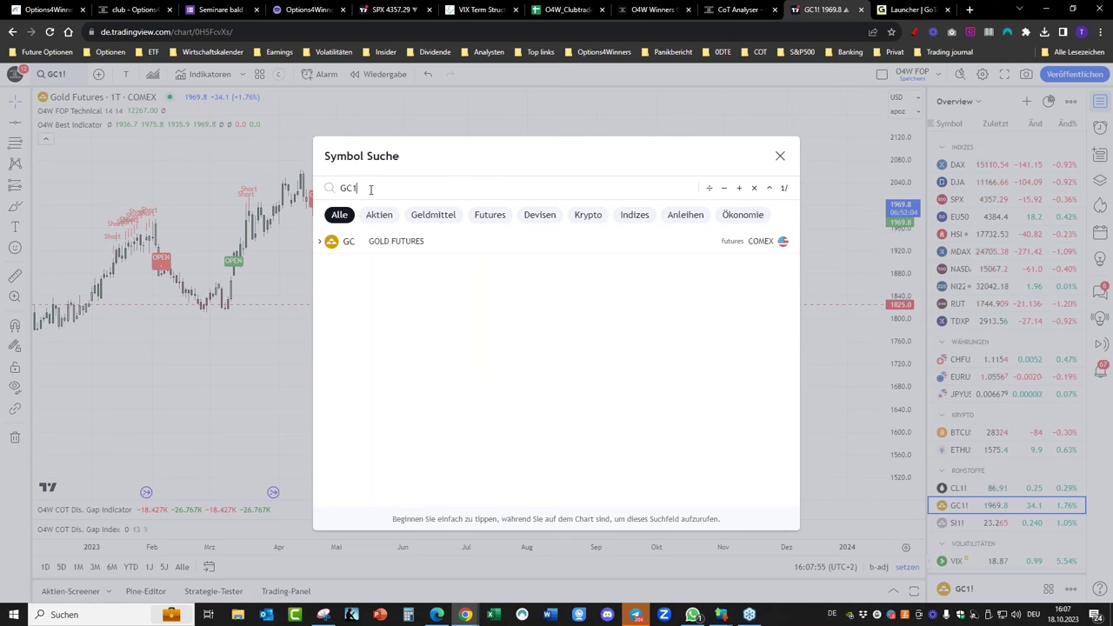
pyautogui.click(321, 244)
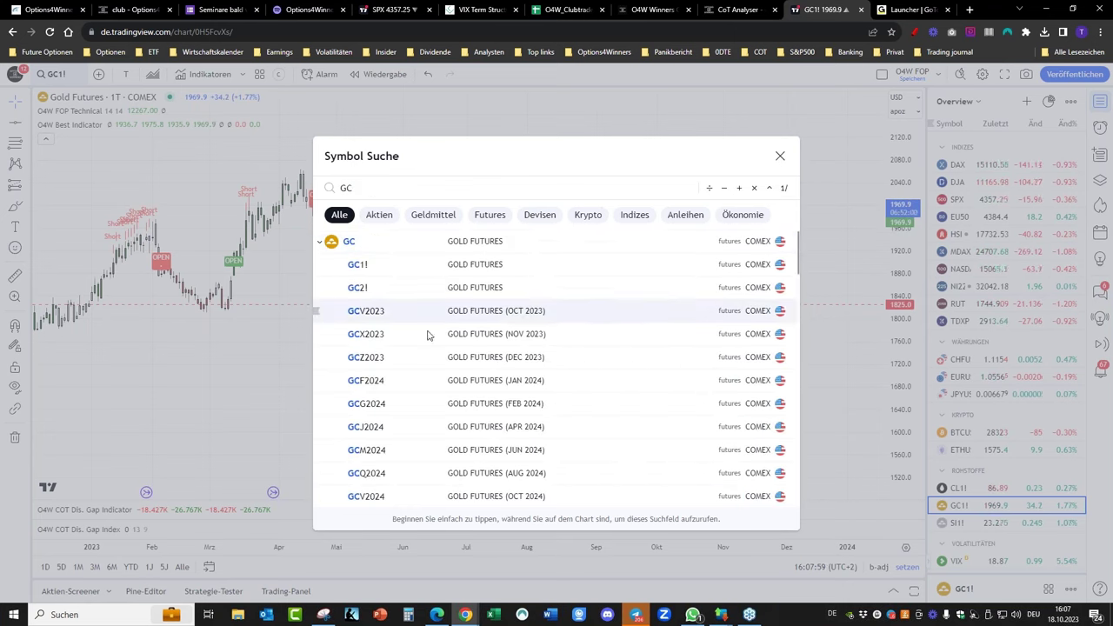
pyautogui.click(479, 406)
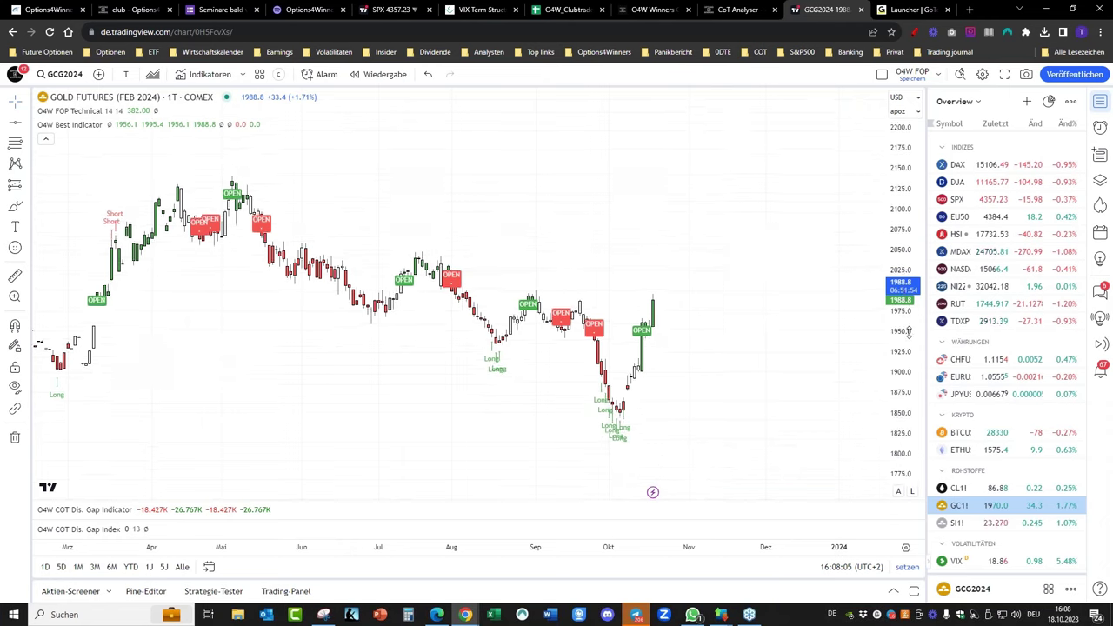
pyautogui.scroll(2, 715, 342)
pyautogui.moveTo(688, 333); pyautogui.dragTo(812, 320)
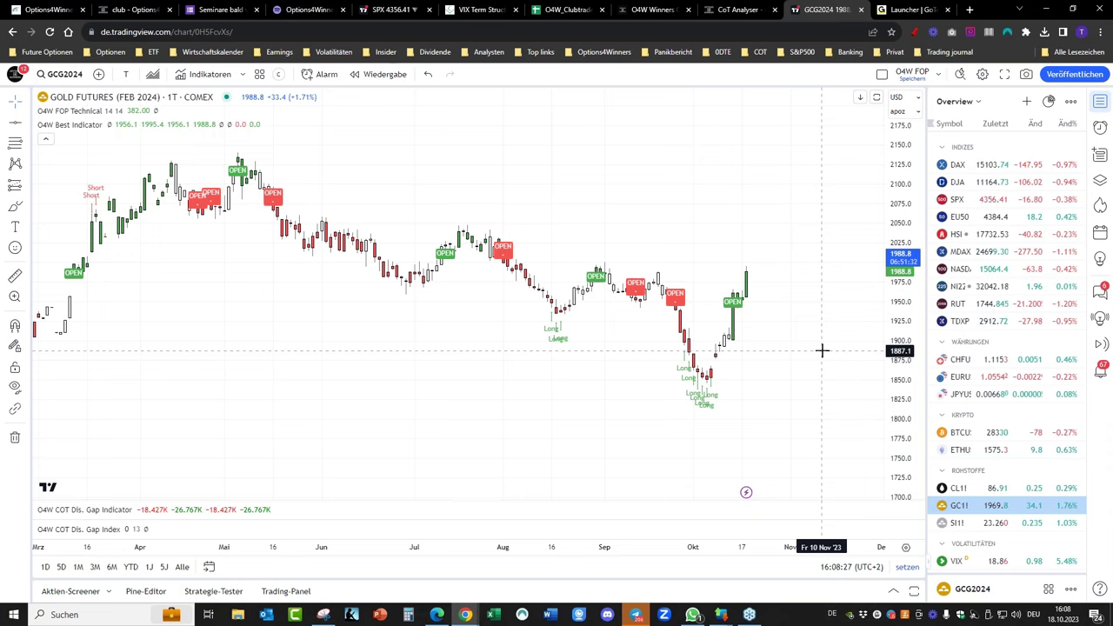
# Switch to OptionTrader and create a DAY limit order selling 1 Jan'24 1825 put from the DEC / FEB'24 chain at 4.00.
pyautogui.moveTo(720, 615)
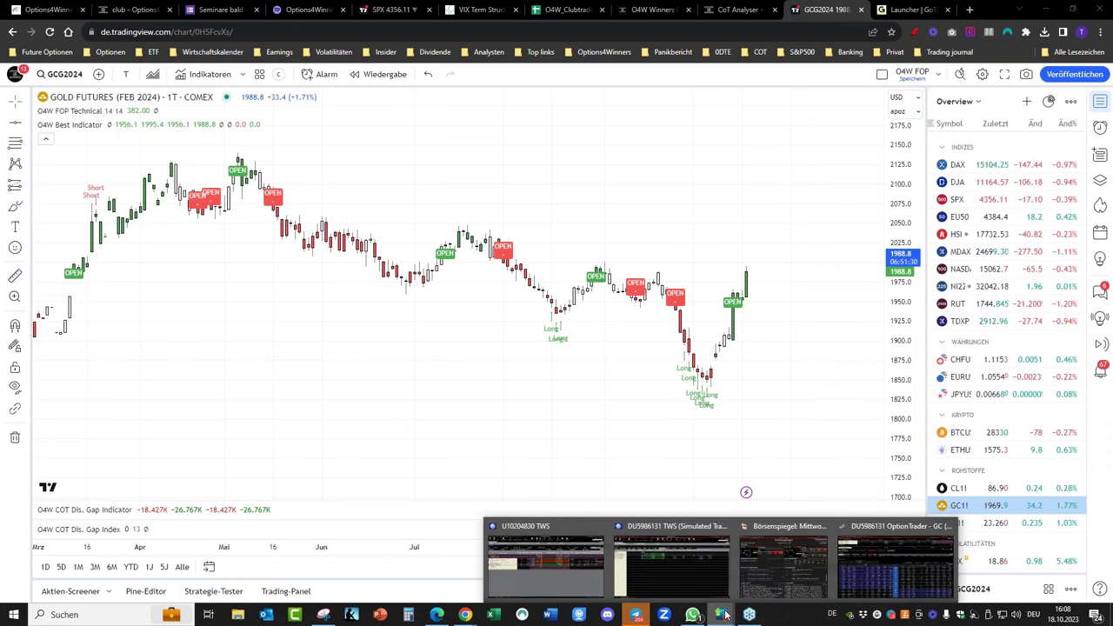
pyautogui.click(862, 590)
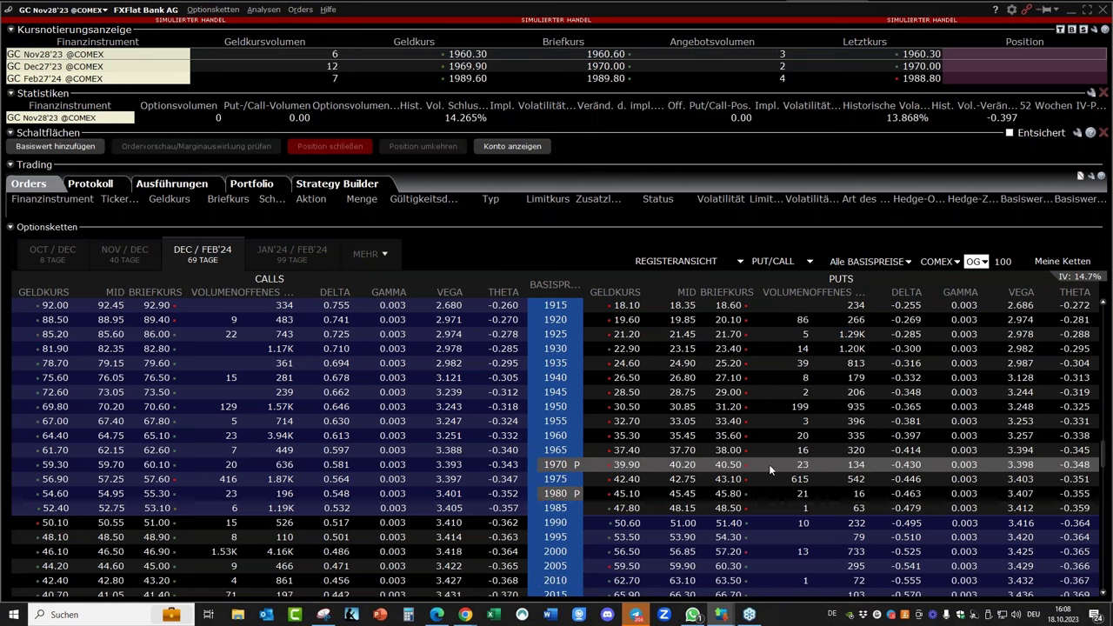
pyautogui.scroll(4, 704, 435)
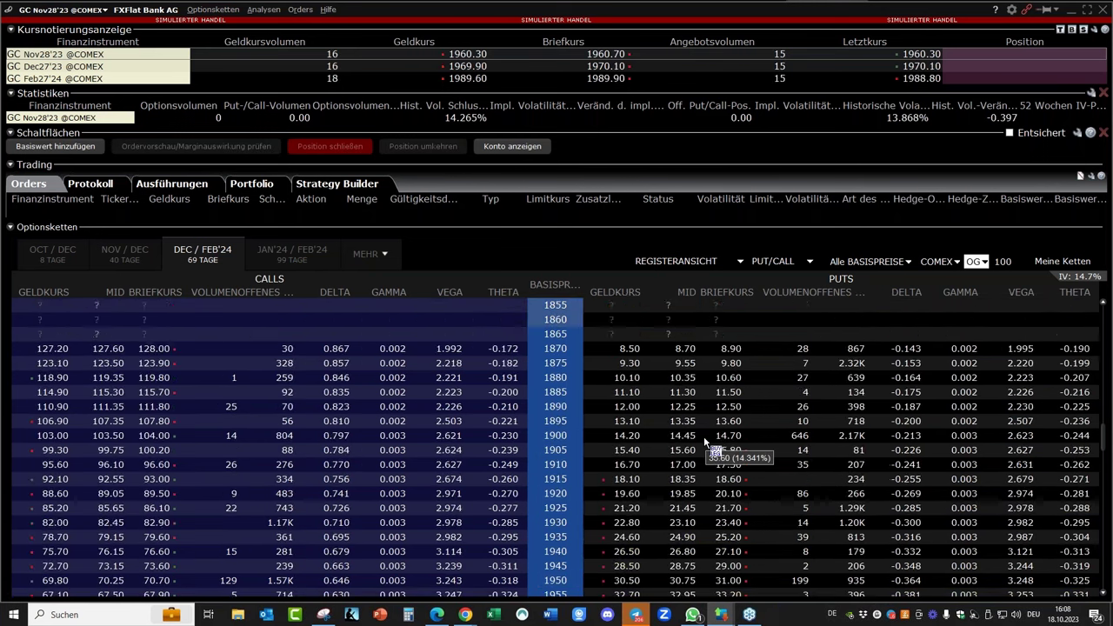
pyautogui.scroll(3, 703, 436)
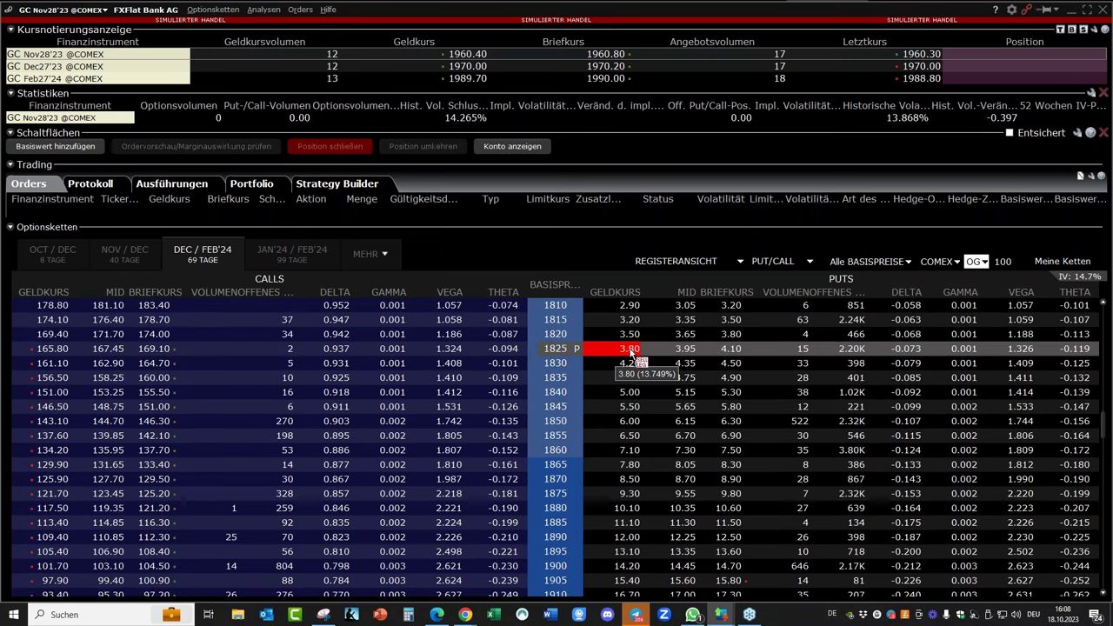
pyautogui.click(630, 350)
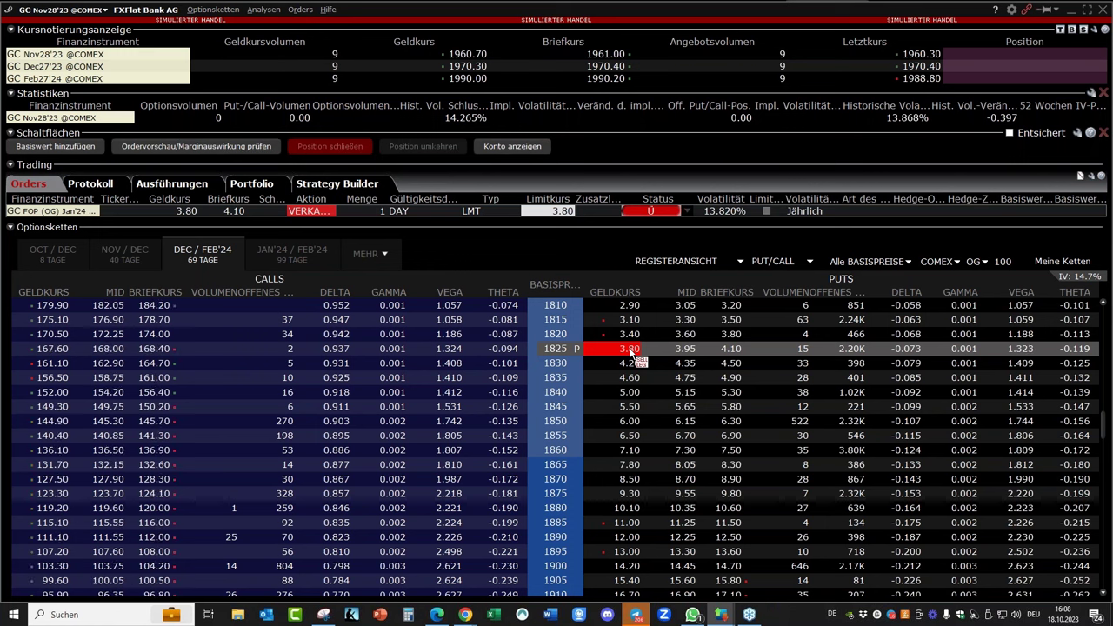
pyautogui.click(553, 215)
pyautogui.click(600, 329)
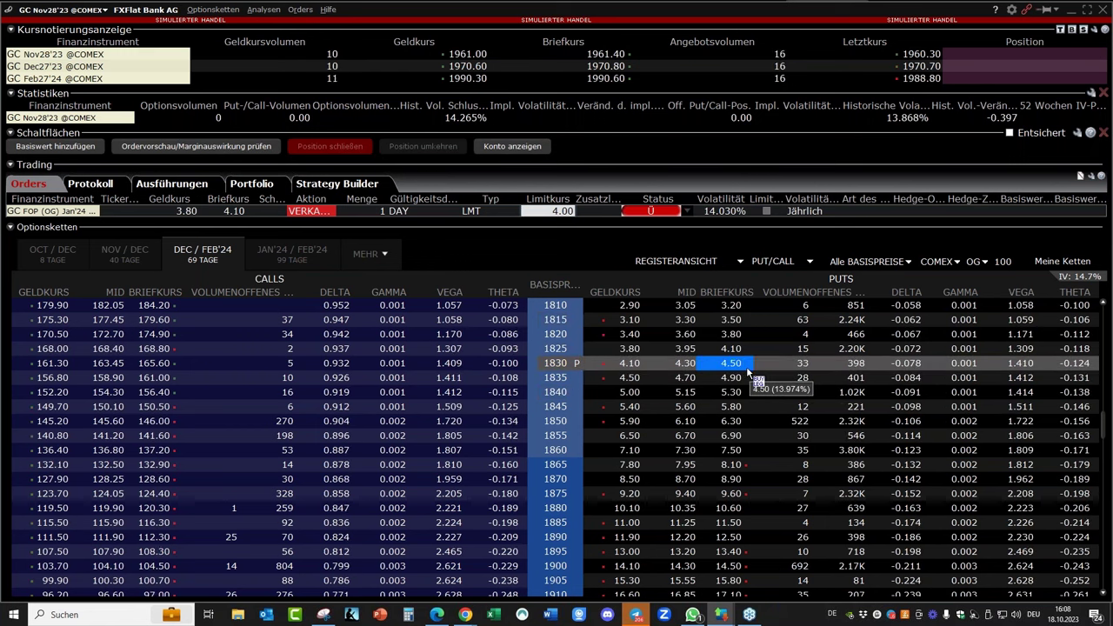
# Open the order confirmation for the 1825 put sale to examine its margin impact, and close it without transmitting.
pyautogui.click(661, 211)
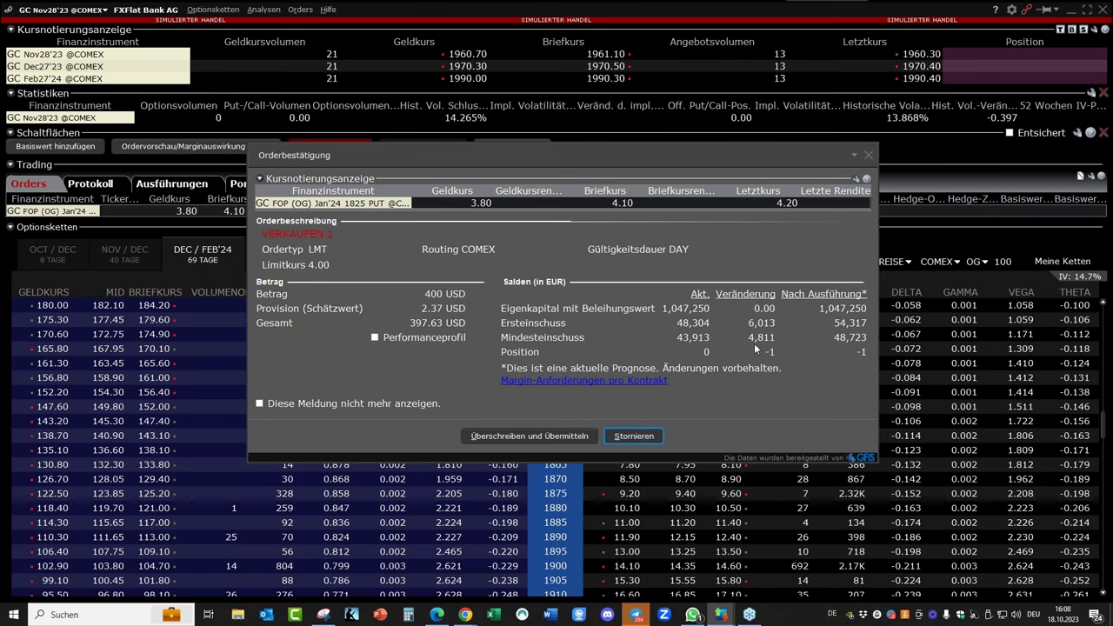
pyautogui.click(870, 156)
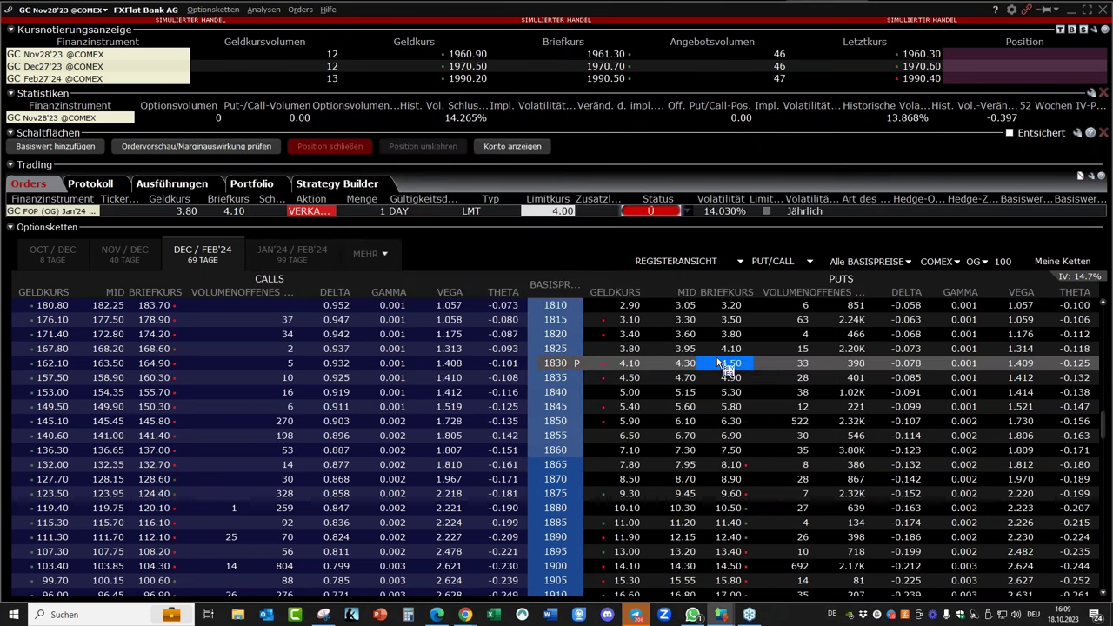
# Switch to Chrome and open optionstrat.com in a new tab.
pyautogui.moveTo(465, 615)
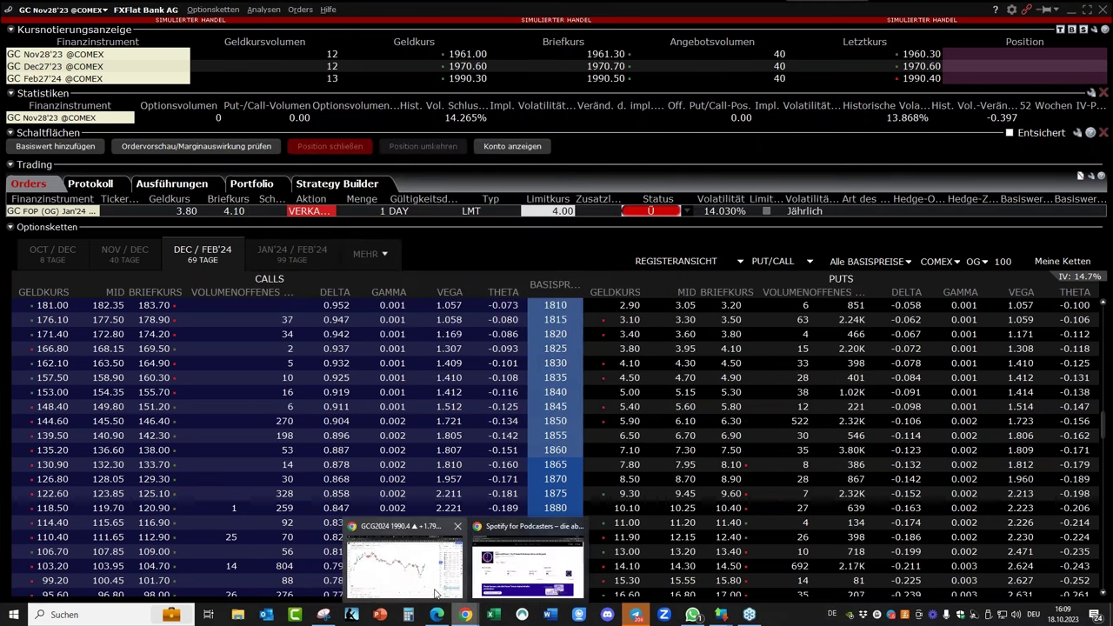
pyautogui.click(437, 594)
pyautogui.click(967, 10)
pyautogui.click(949, 10)
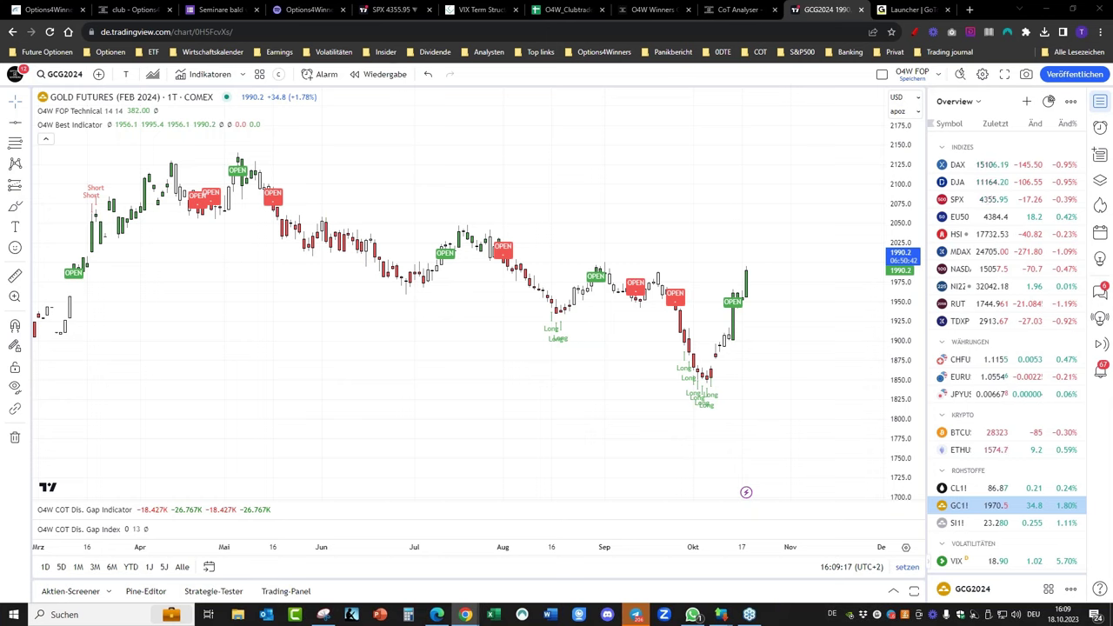
pyautogui.moveTo(1112, 15)
pyautogui.mouseDown()
pyautogui.moveTo(687, 15)
pyautogui.moveTo(713, 1)
pyautogui.moveTo(734, 28)
pyautogui.moveTo(1112, 19)
pyautogui.mouseUp()
pyautogui.moveTo(968, 10); pyautogui.dragTo(913, 9)
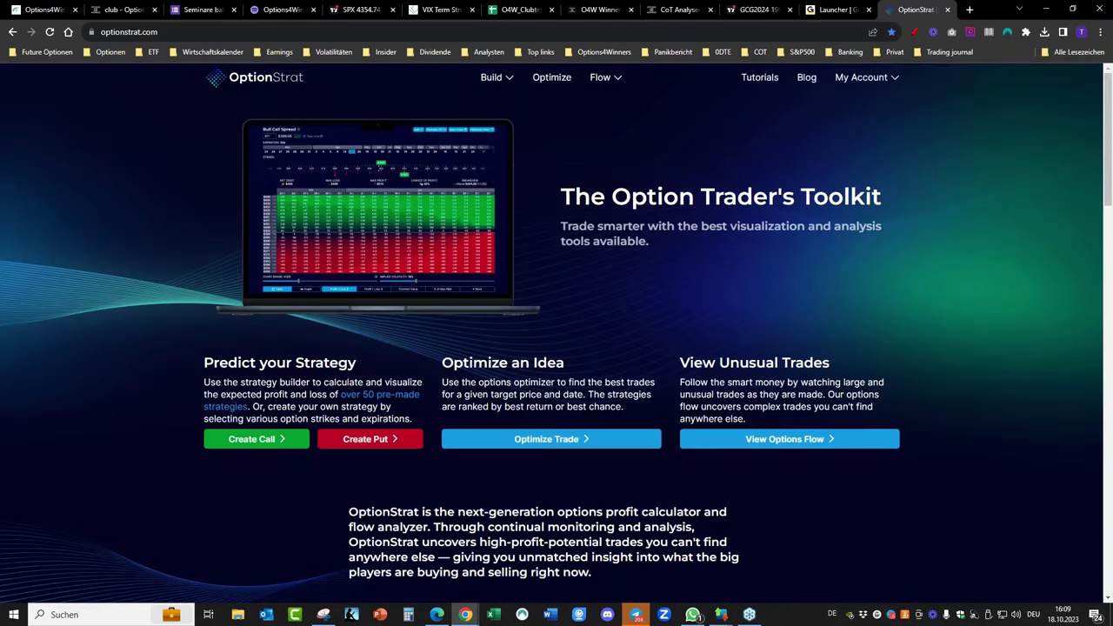
# Build a Short Put strategy and load the February 2024 gold futures contract /GCG24 as its underlying.
pyautogui.click(500, 80)
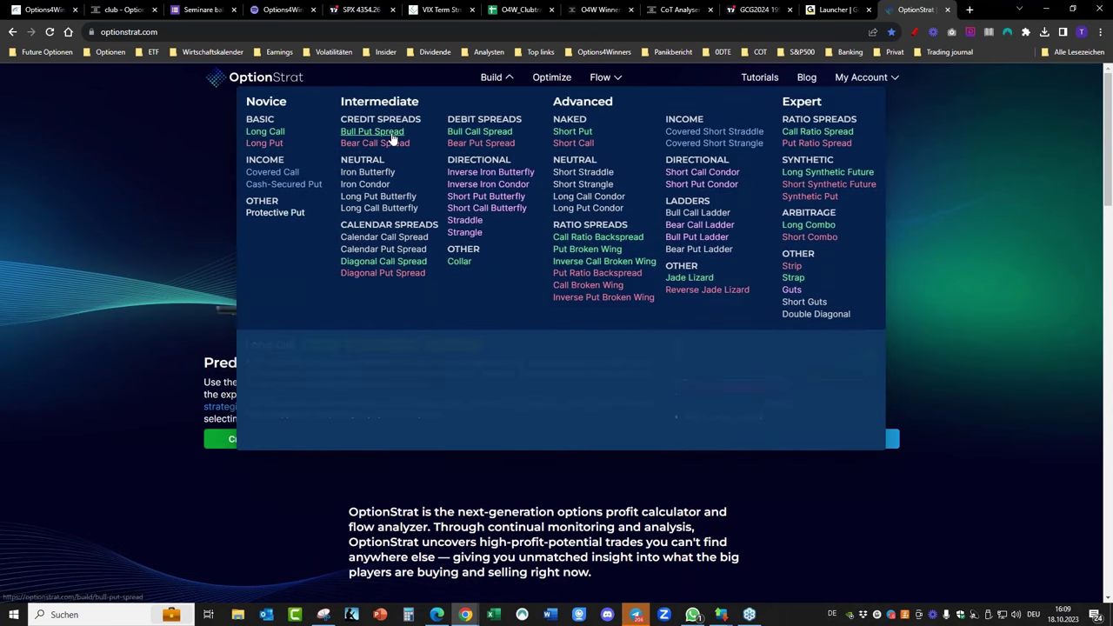
pyautogui.moveTo(393, 139)
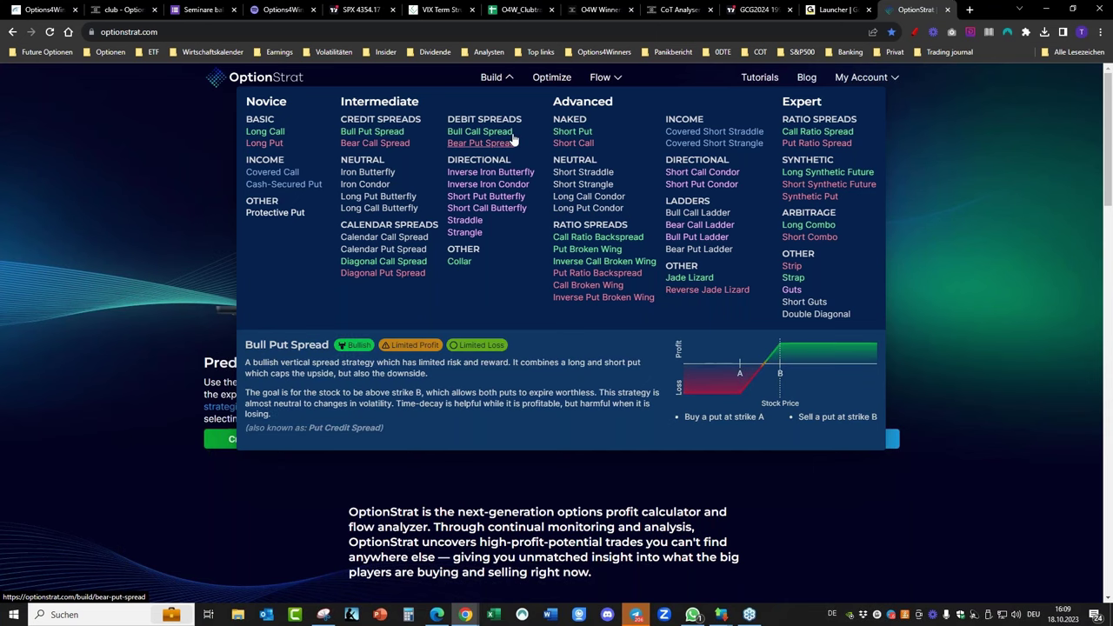
pyautogui.click(574, 132)
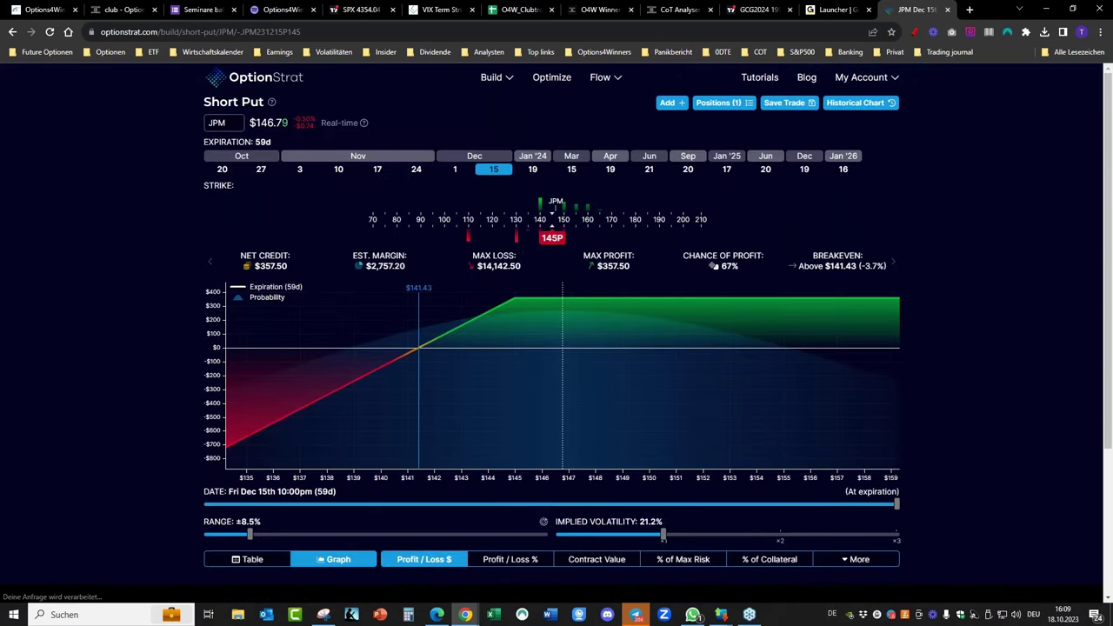
pyautogui.click(230, 127)
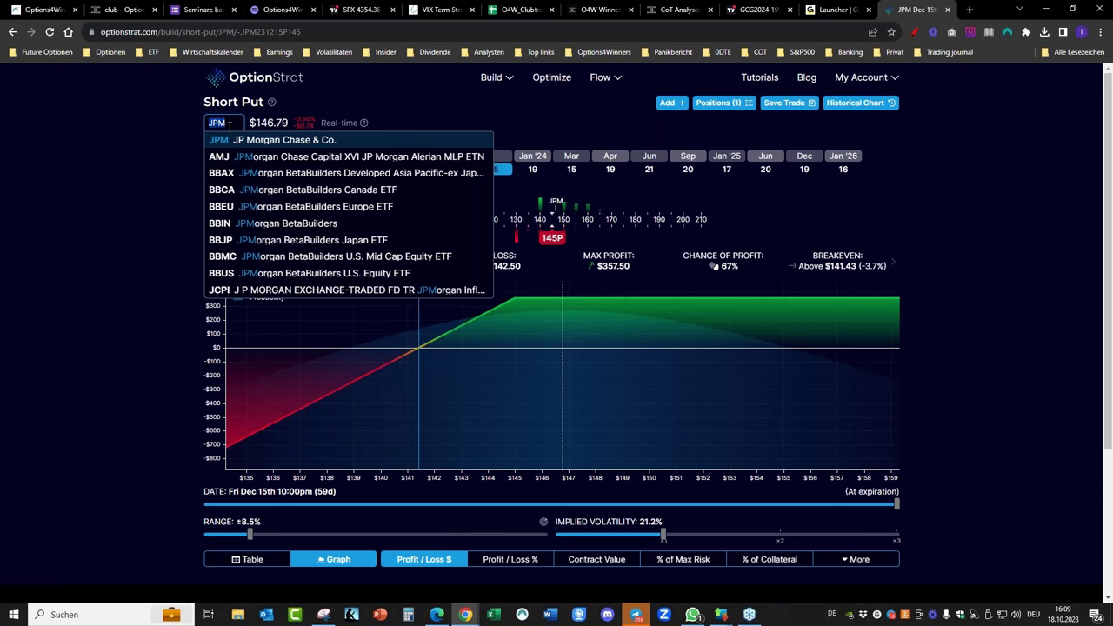
pyautogui.write('gc')
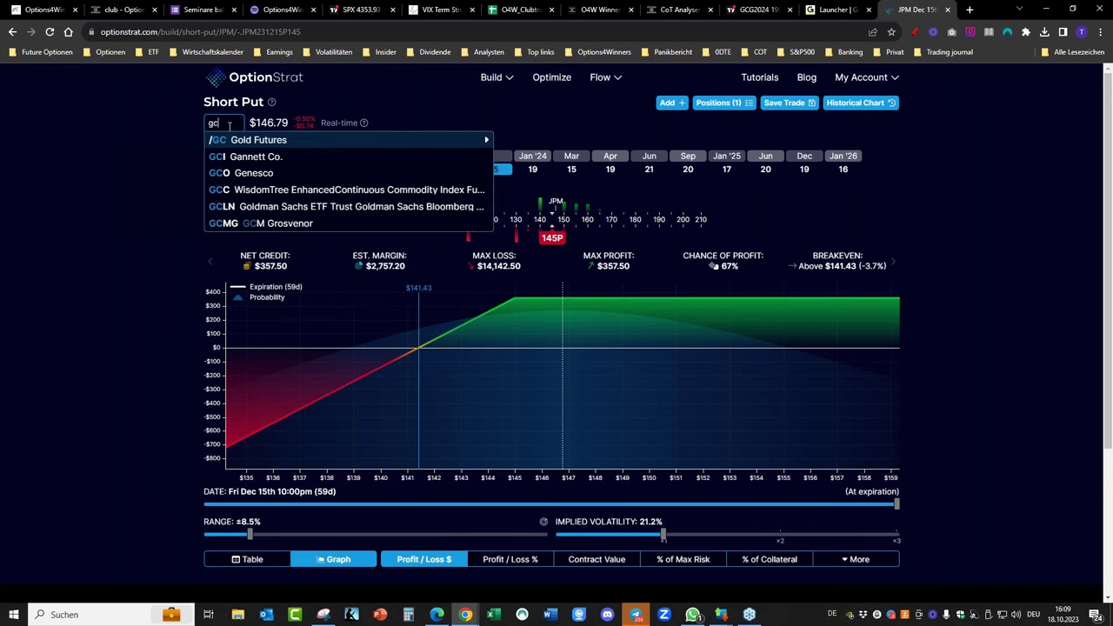
pyautogui.click(224, 144)
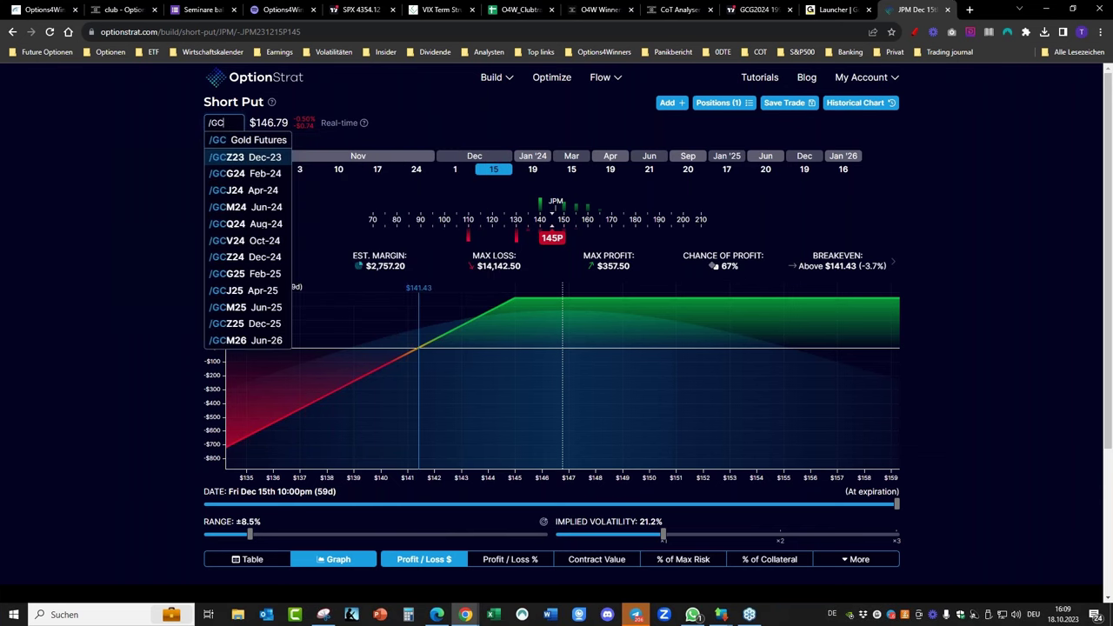
pyautogui.click(230, 175)
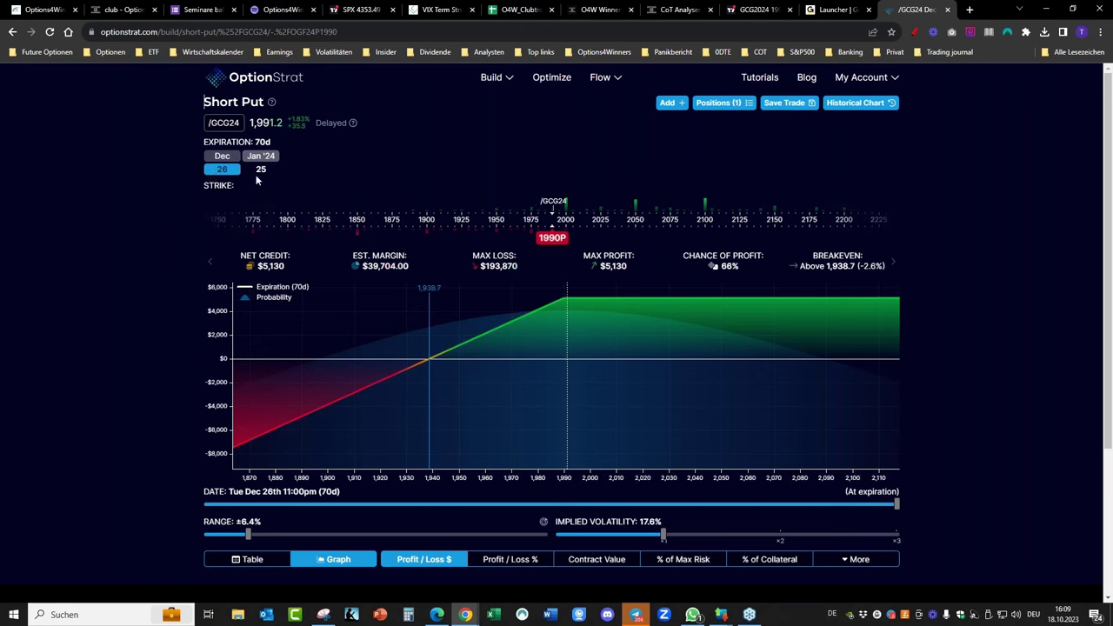
# Switch to OptionTrader to view the JAN'24 / FEB'24 option chain, and return to the OptionStrat page.
pyautogui.moveTo(721, 616)
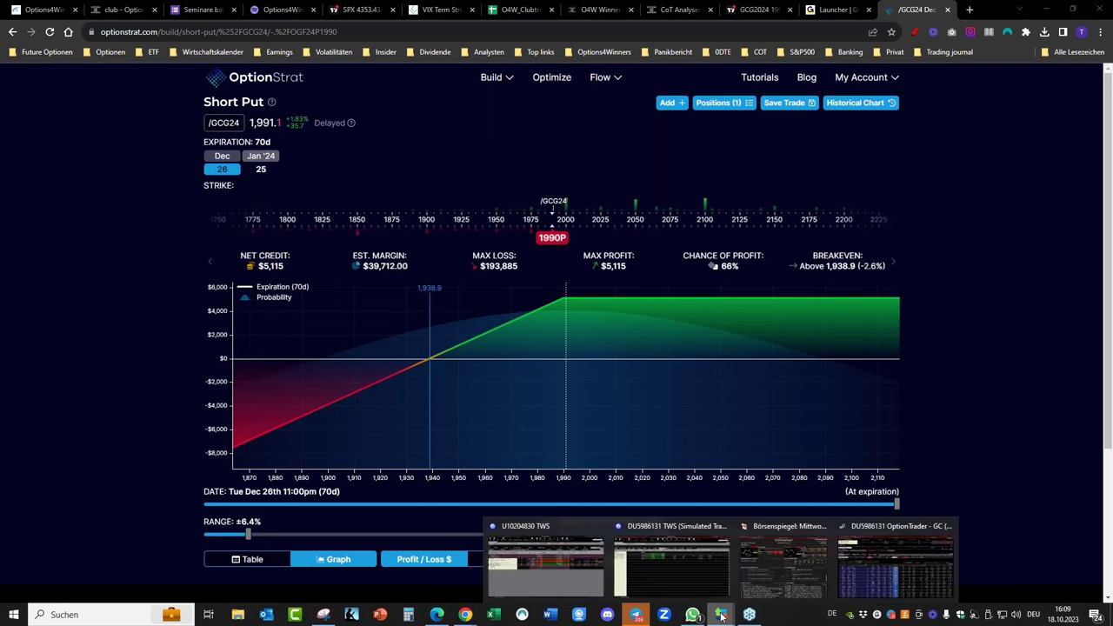
pyautogui.click(890, 585)
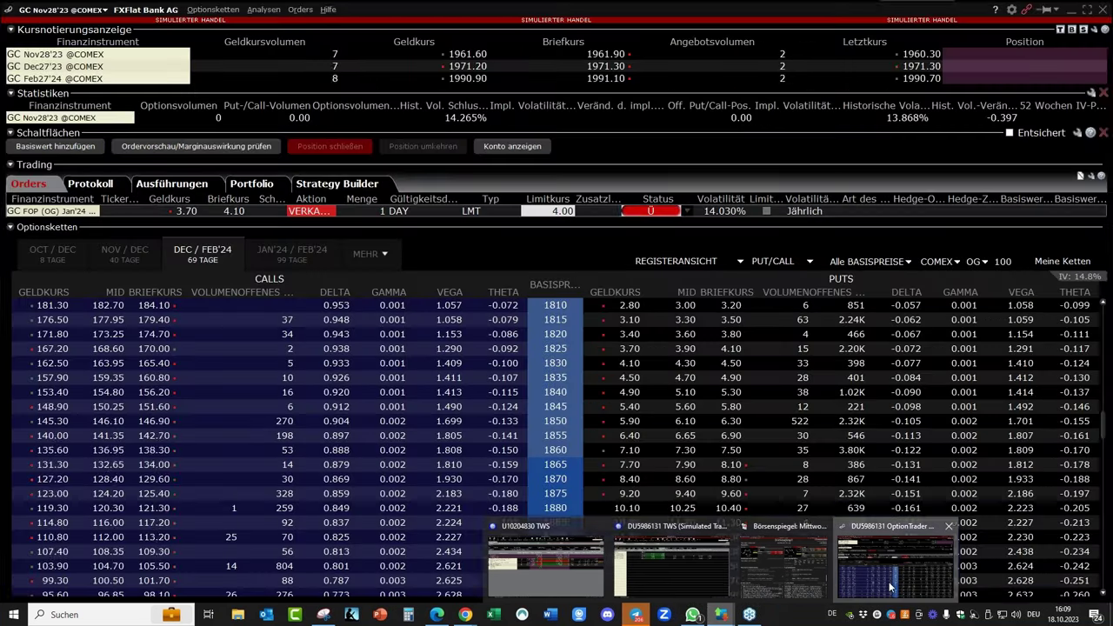
pyautogui.click(298, 261)
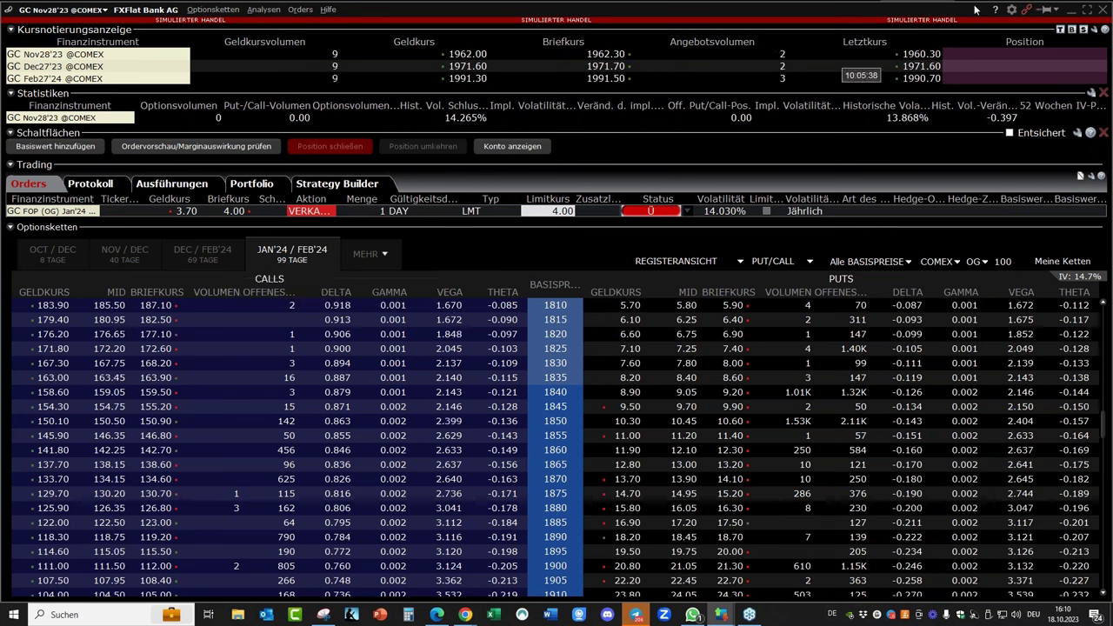
pyautogui.click(1072, 9)
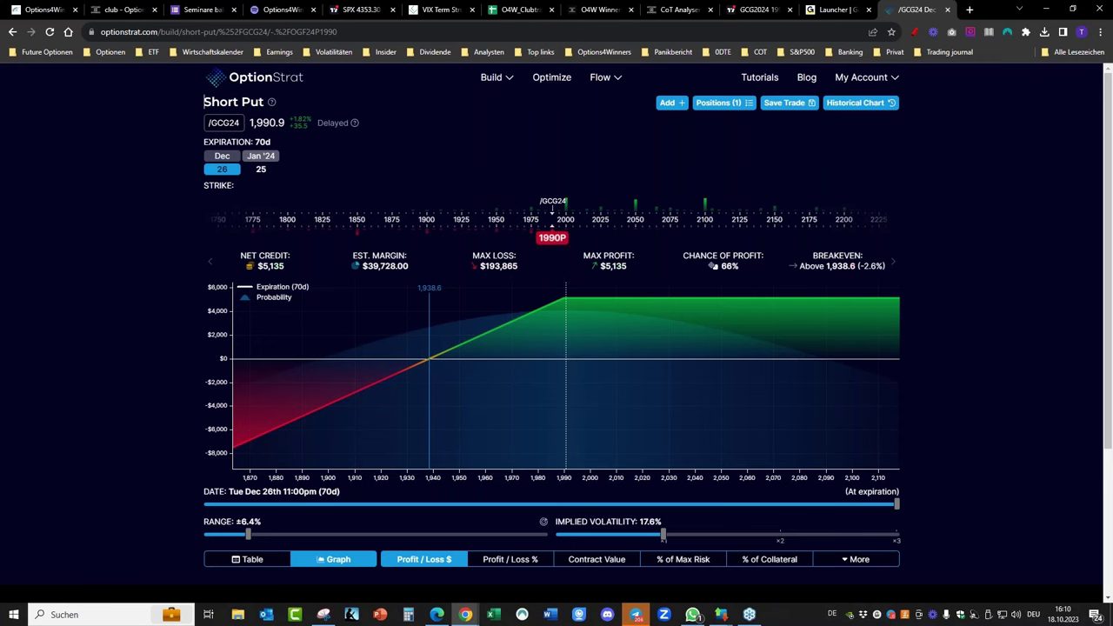
# Move the short put to the 1825 strike and widen the profit graph's range to ±28%.
pyautogui.moveTo(555, 241); pyautogui.dragTo(324, 247)
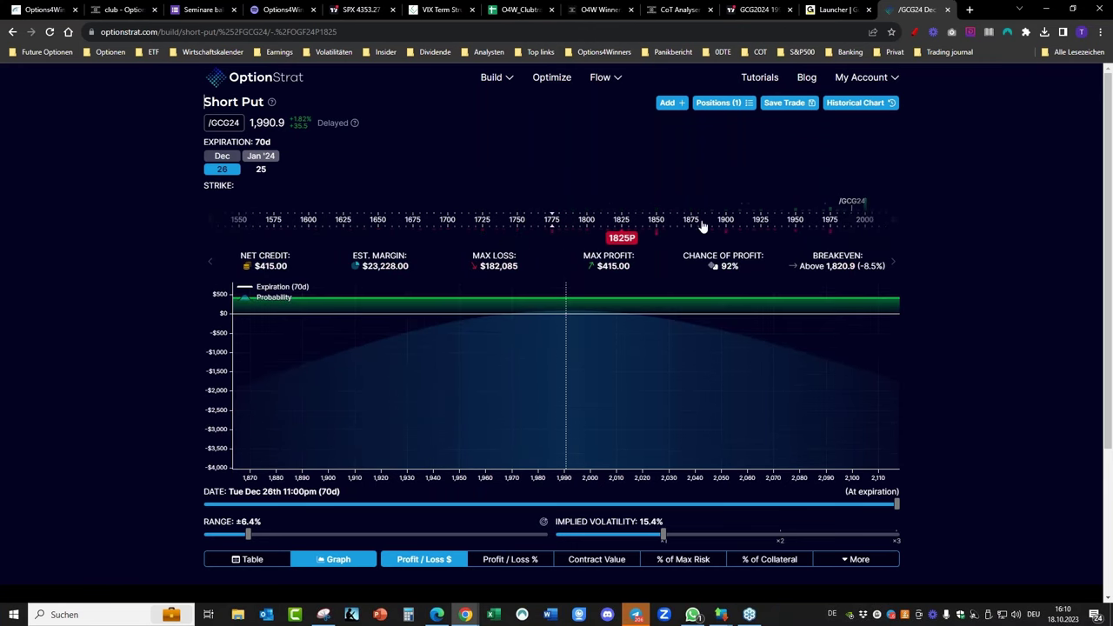
pyautogui.moveTo(244, 532); pyautogui.dragTo(417, 534)
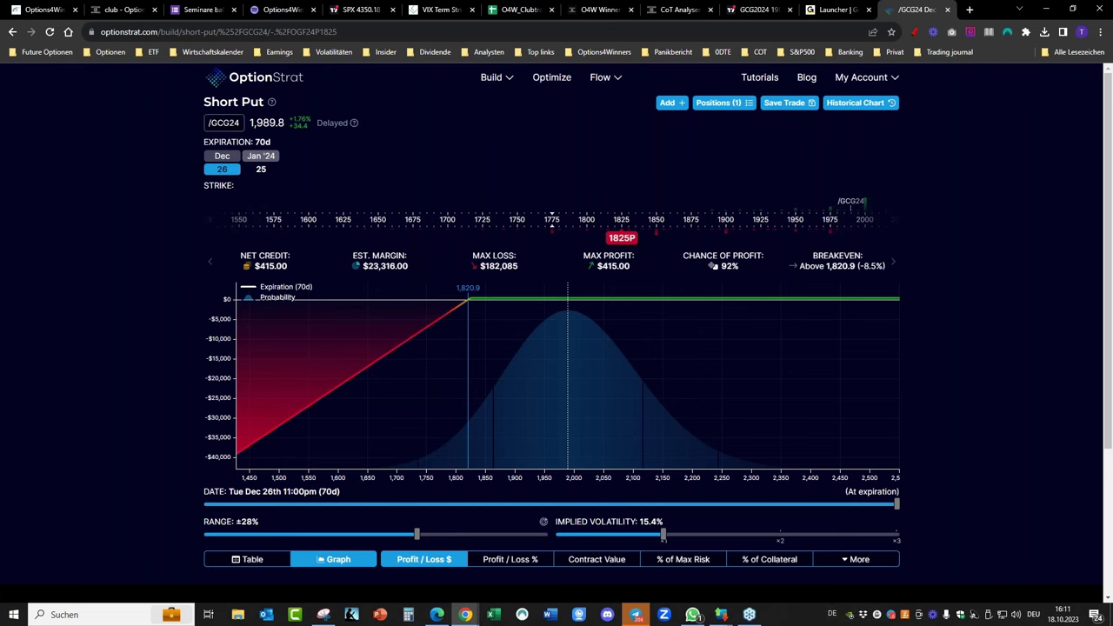
# Add a bought put at the 1800 strike to turn the short put into a bull put spread.
pyautogui.click(671, 110)
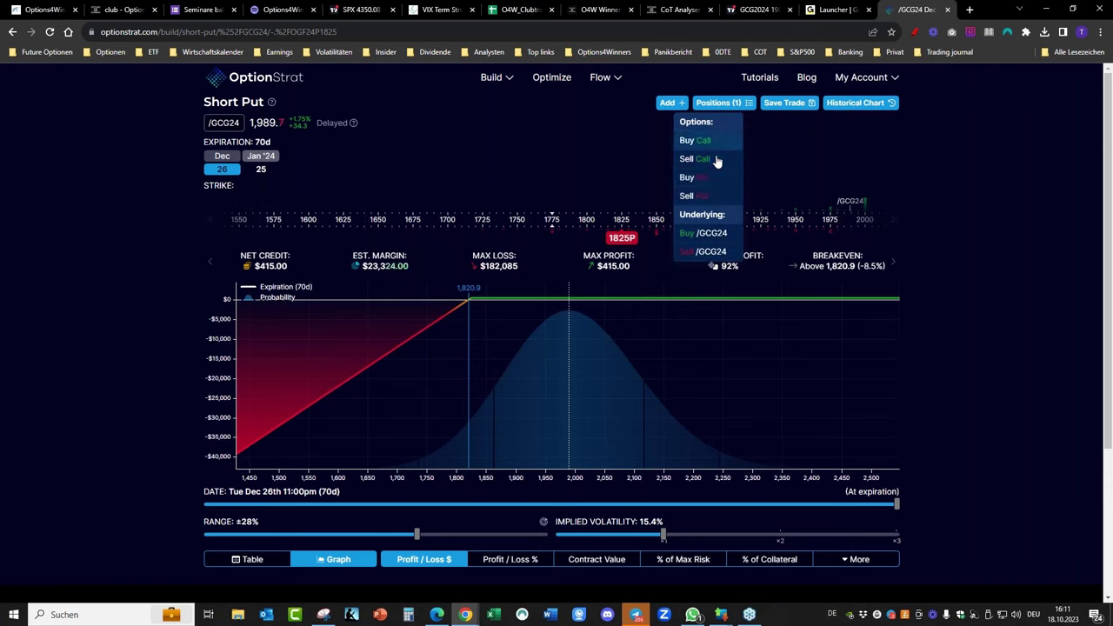
pyautogui.click(687, 177)
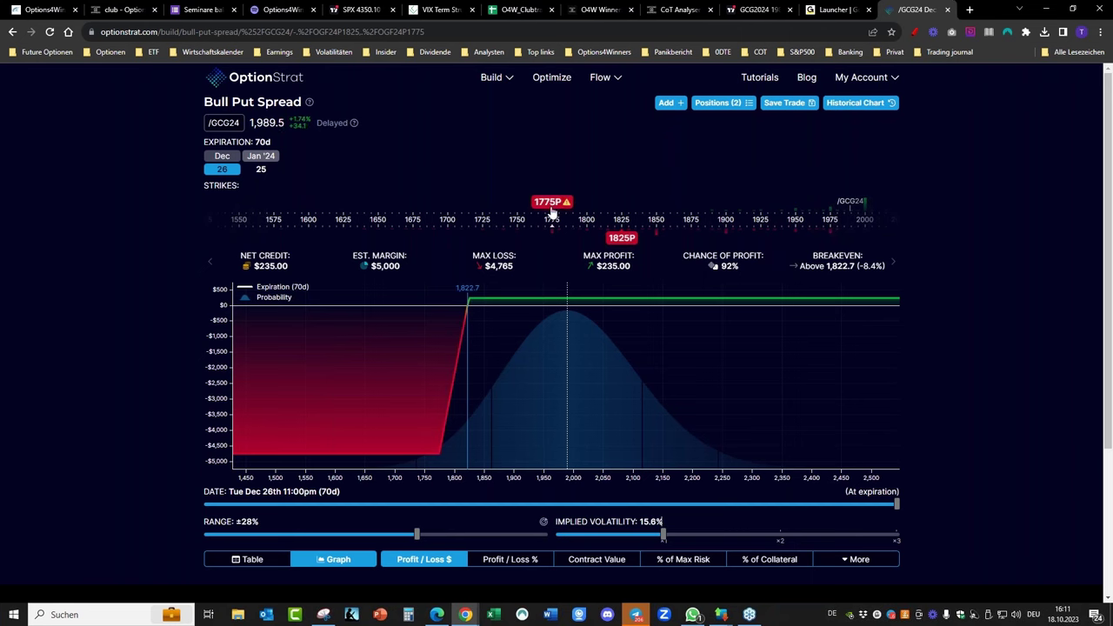
pyautogui.moveTo(553, 206); pyautogui.dragTo(589, 205)
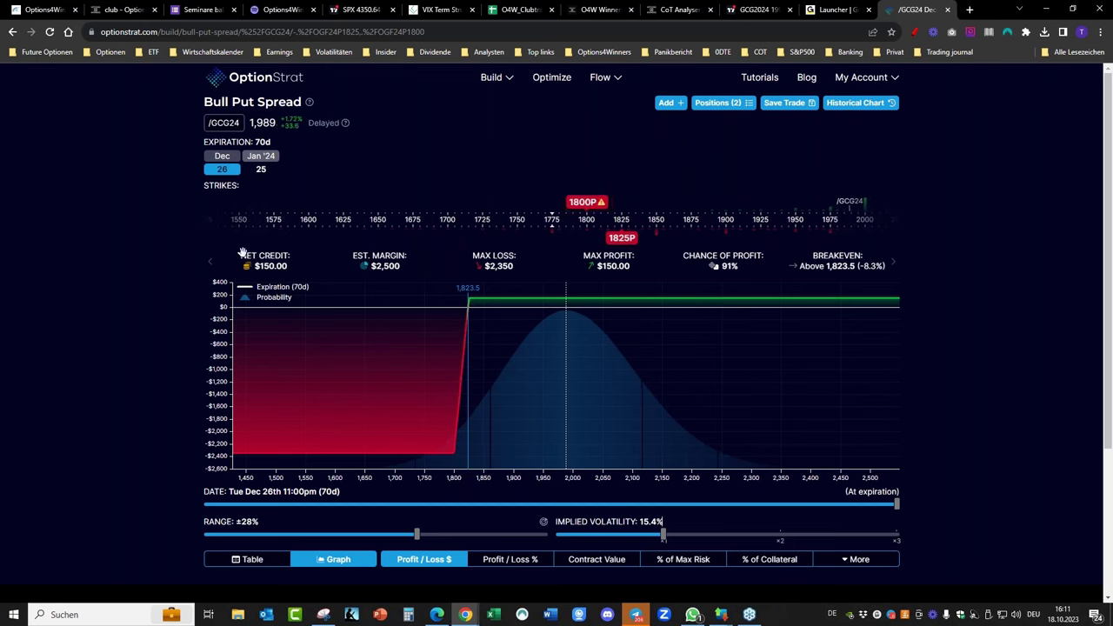
pyautogui.click(587, 205)
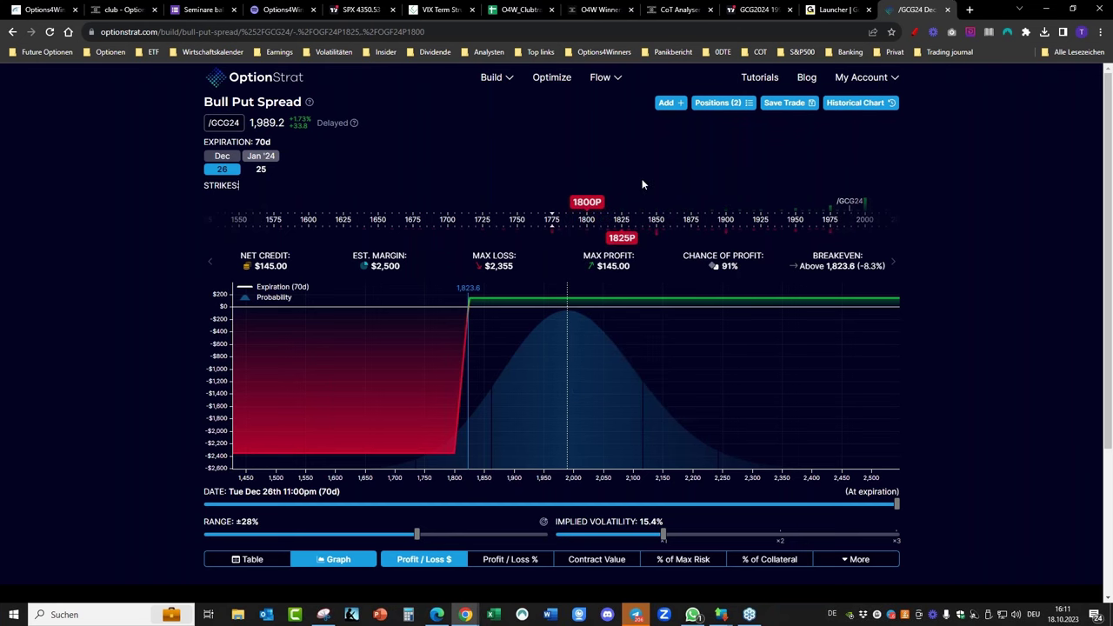
pyautogui.moveTo(622, 246)
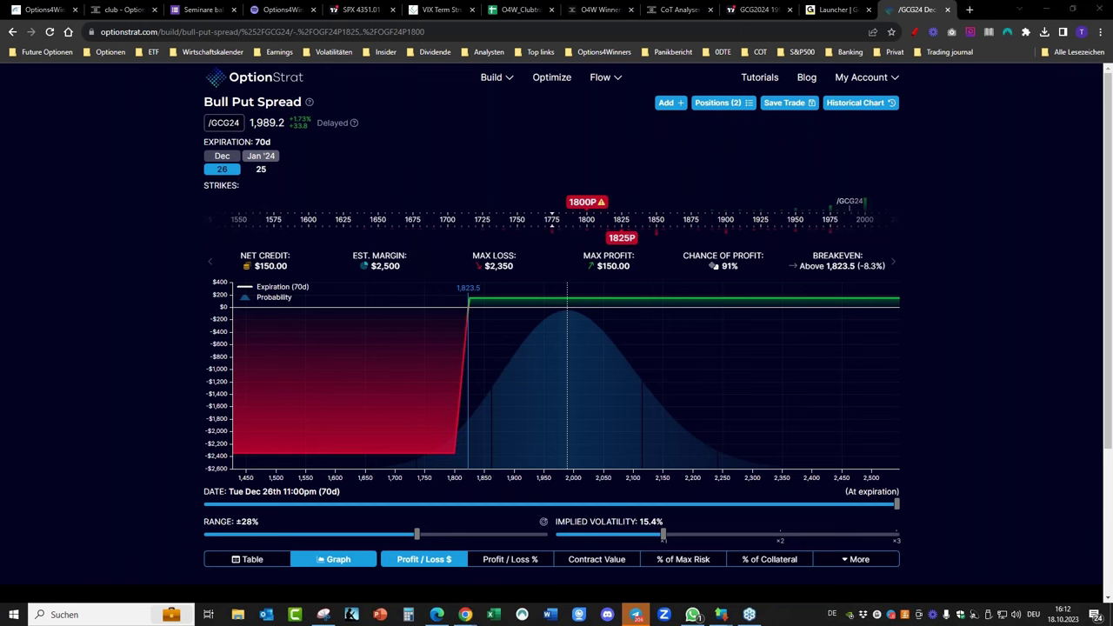
pyautogui.moveTo(597, 213); pyautogui.dragTo(589, 209)
pyautogui.click(588, 208)
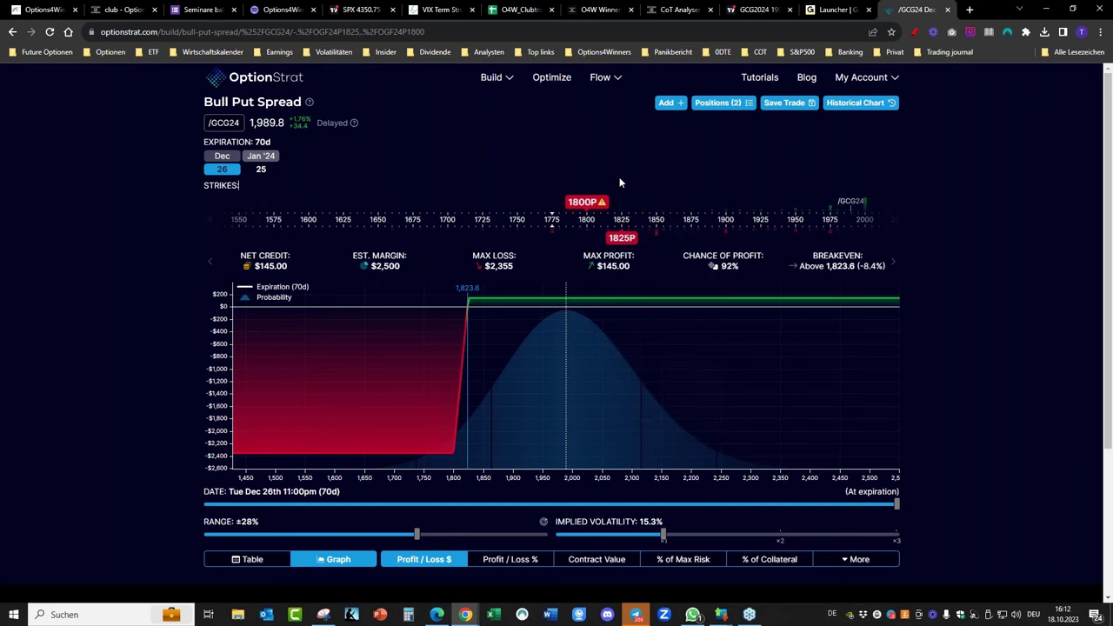
# Switch to OptionTrader, discard the untransmitted 1825 put order and open the Strategy Builder.
pyautogui.moveTo(721, 614)
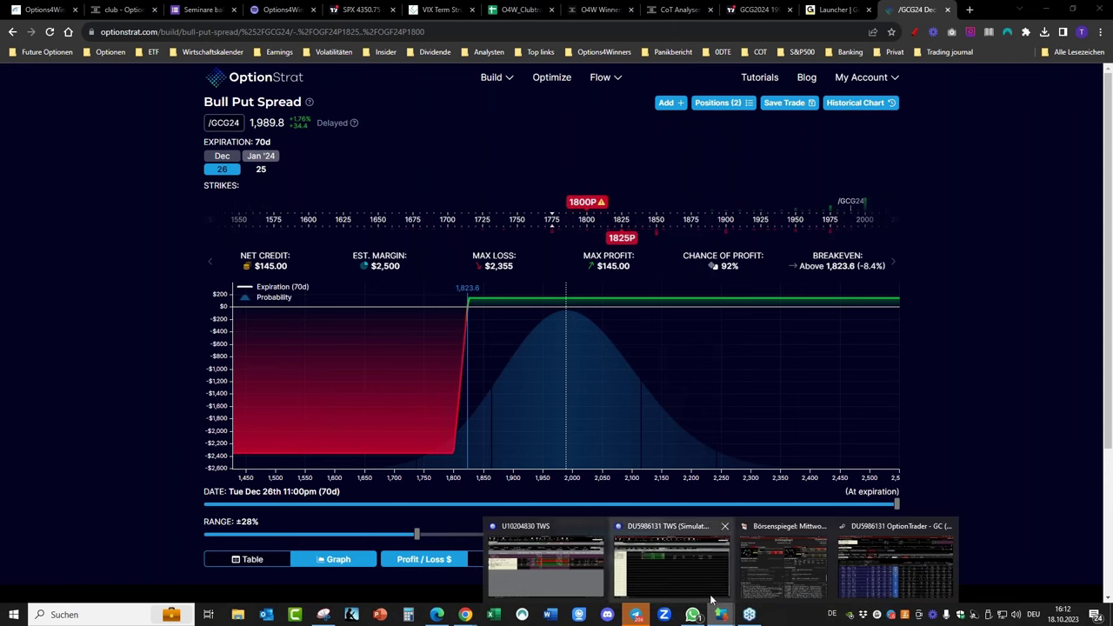
pyautogui.click(928, 592)
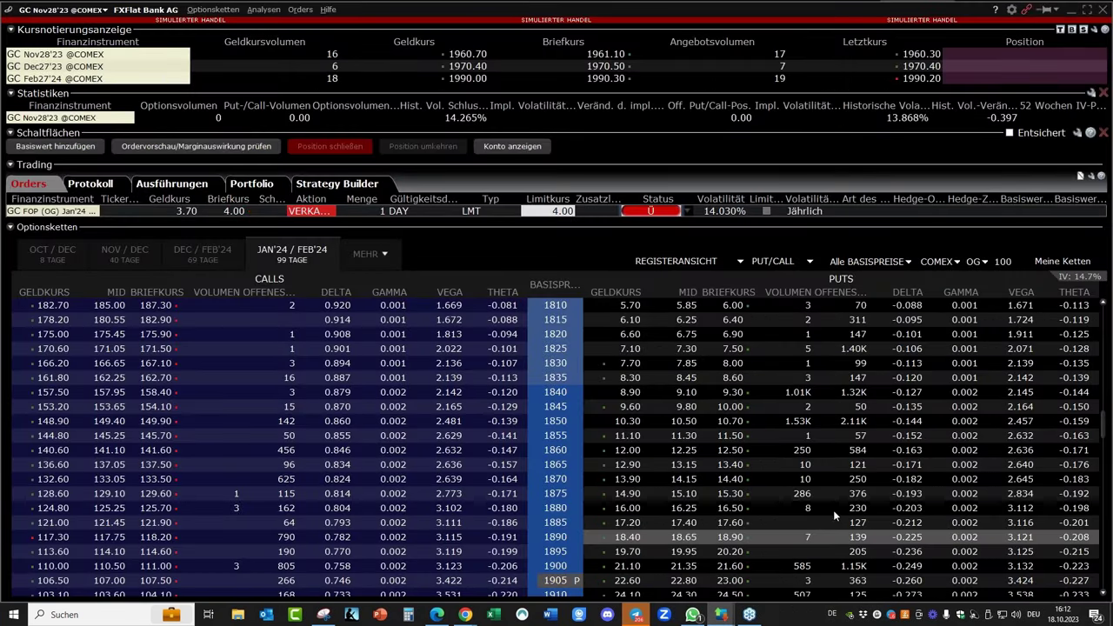
pyautogui.rightClick(475, 212)
pyautogui.click(501, 233)
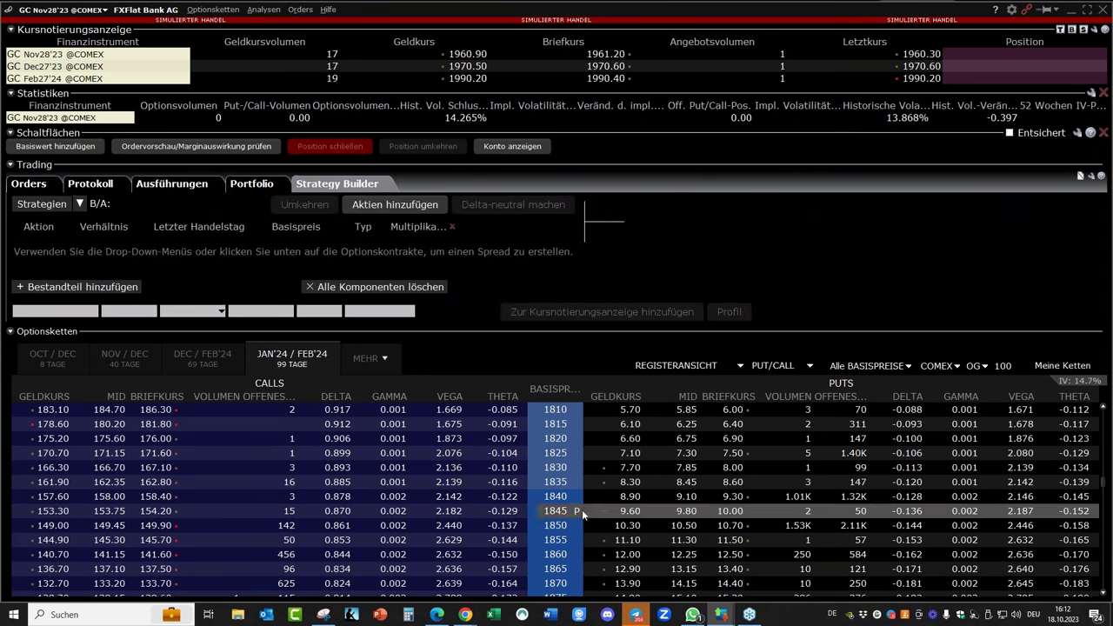
# From the DEC / FEB'24 chain, build a spread selling 1 put at 1825 and buying 1 at 1800, discarding the mistaken FEB '24 leg.
pyautogui.click(621, 453)
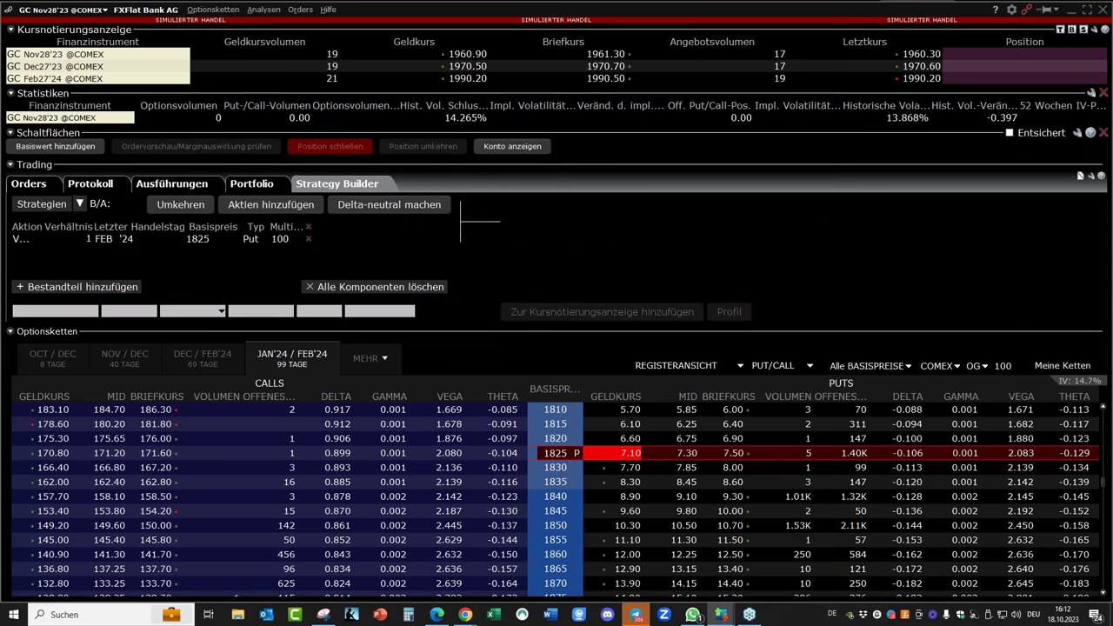
pyautogui.click(188, 360)
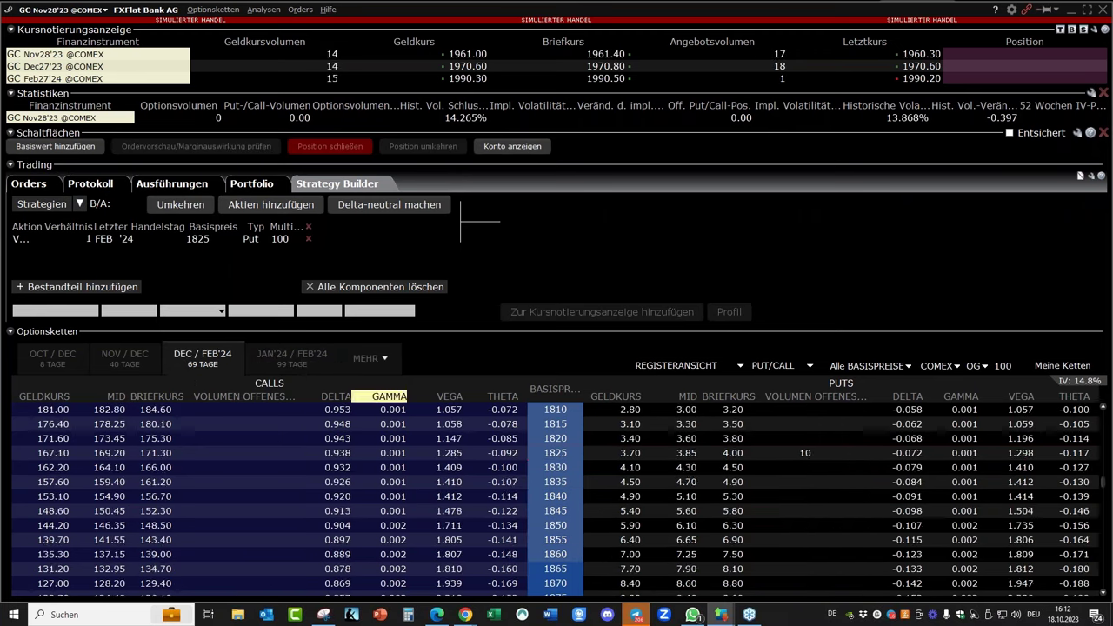
pyautogui.click(308, 239)
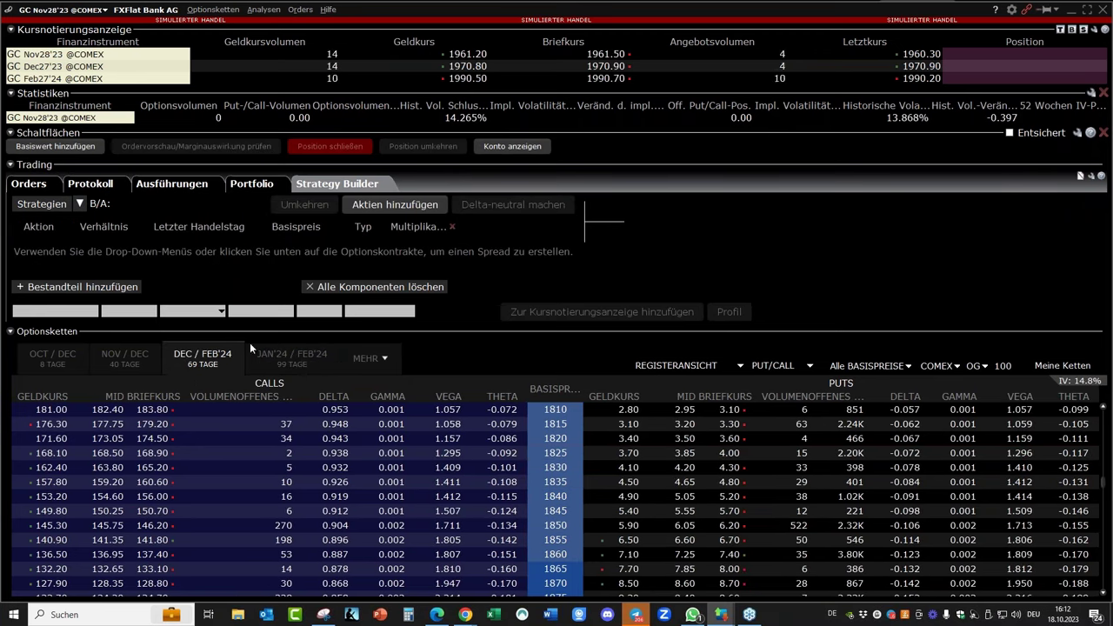
pyautogui.click(624, 453)
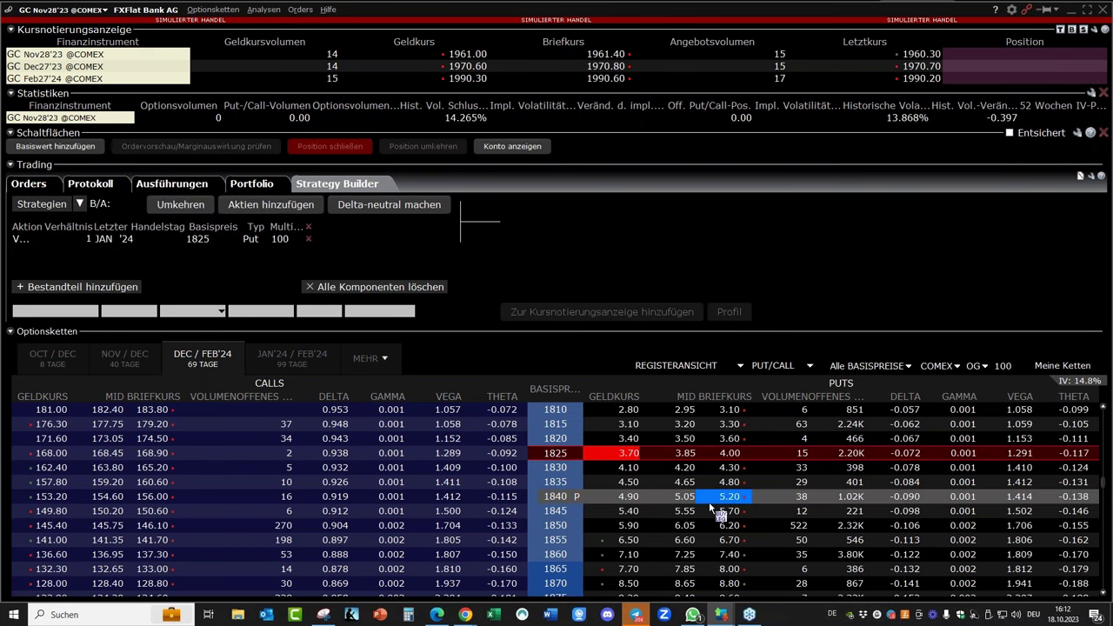
pyautogui.scroll(1, 707, 502)
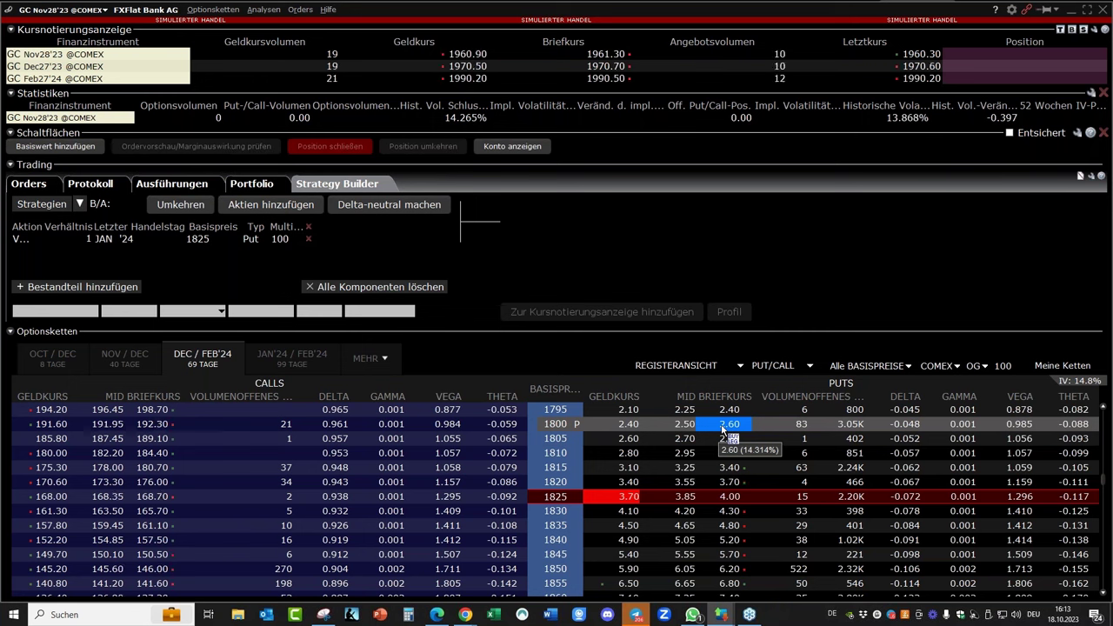
pyautogui.click(721, 424)
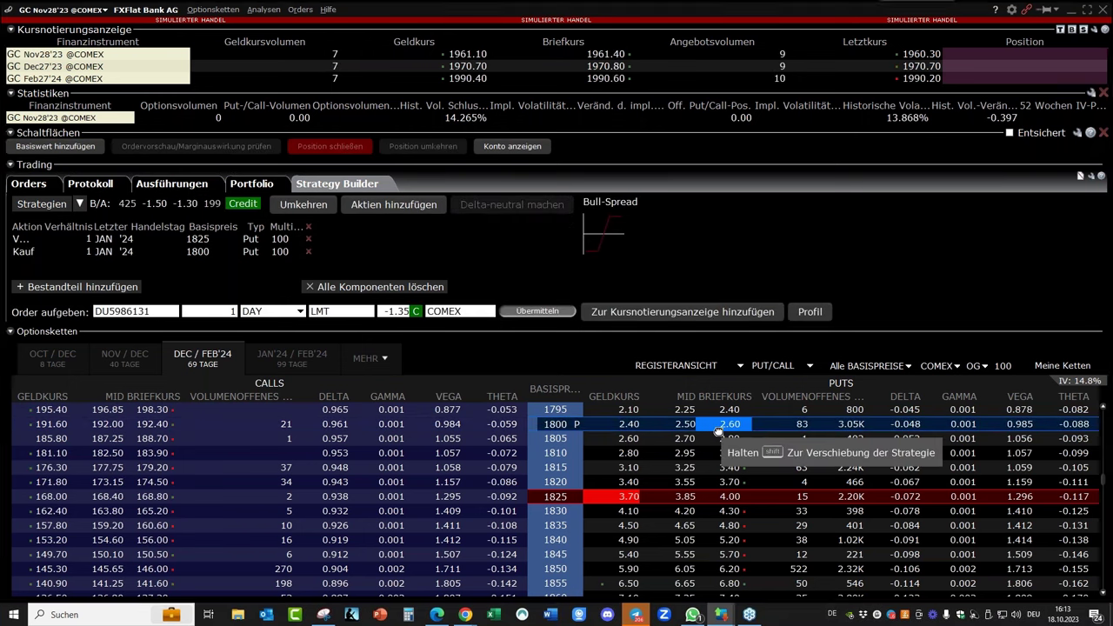
# Set the spread's limit price to -1.40, review the margin impact in the order confirmation, and transmit the DAY order.
pyautogui.click(521, 312)
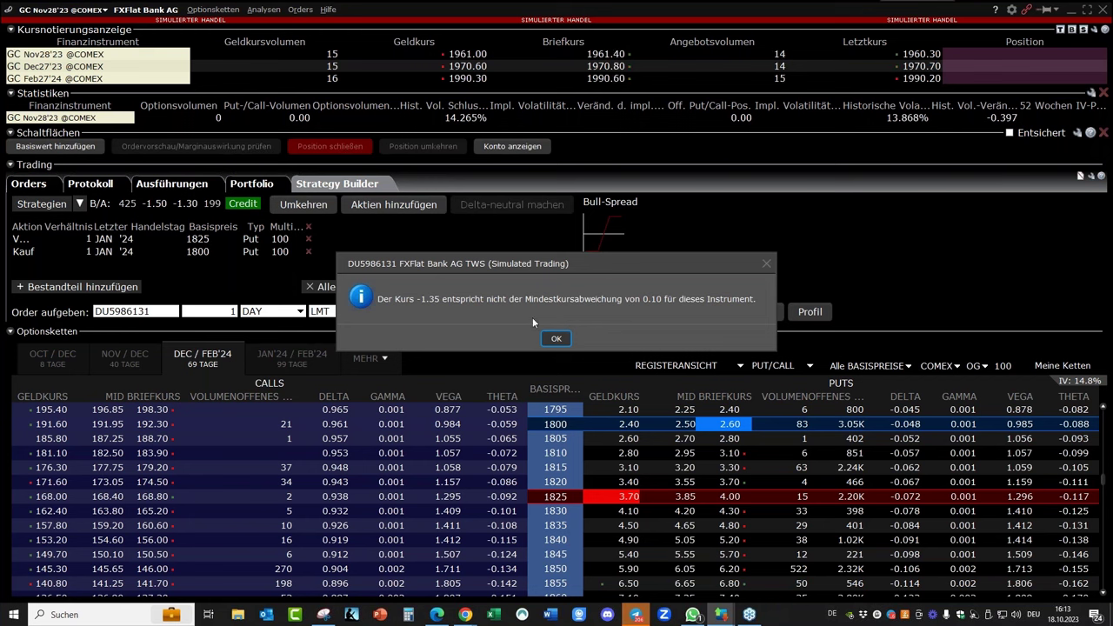
pyautogui.click(561, 339)
pyautogui.click(396, 312)
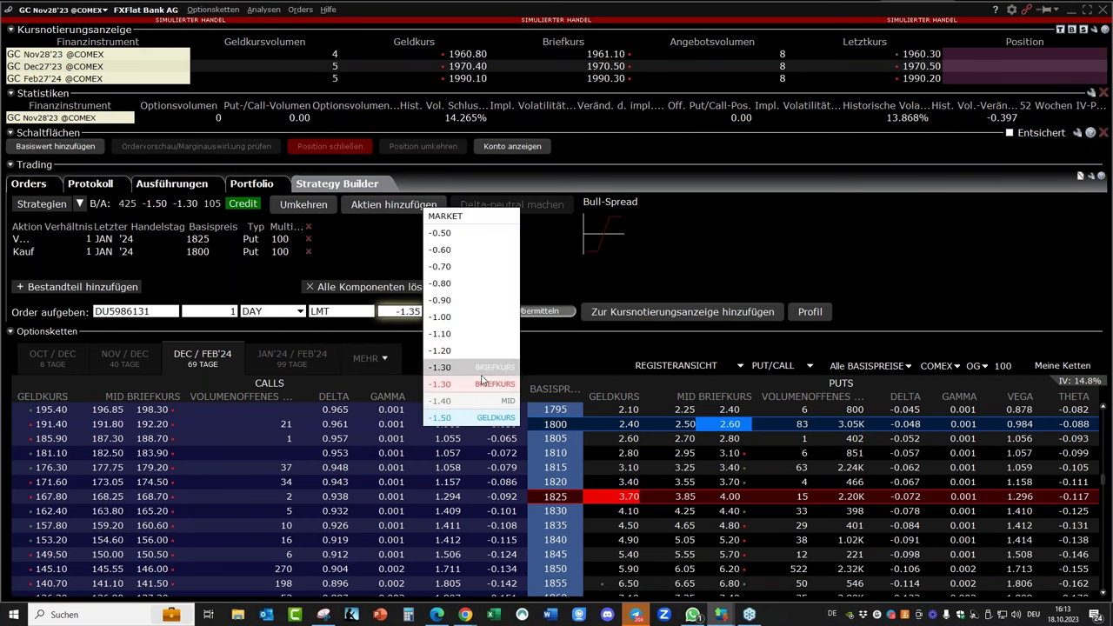
pyautogui.click(483, 396)
pyautogui.click(531, 310)
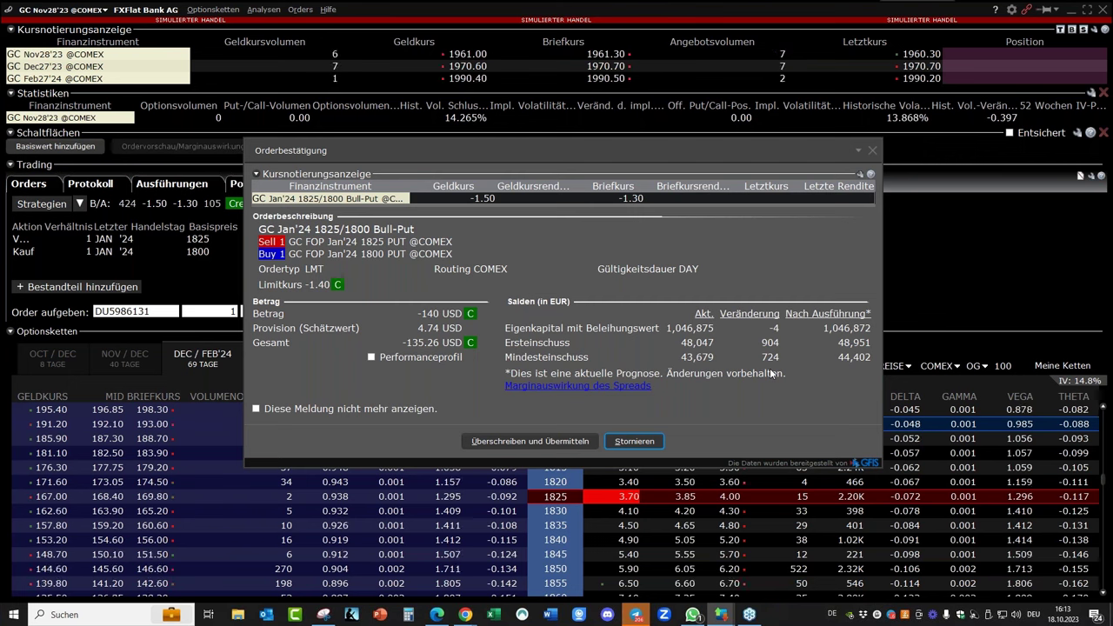
pyautogui.click(550, 446)
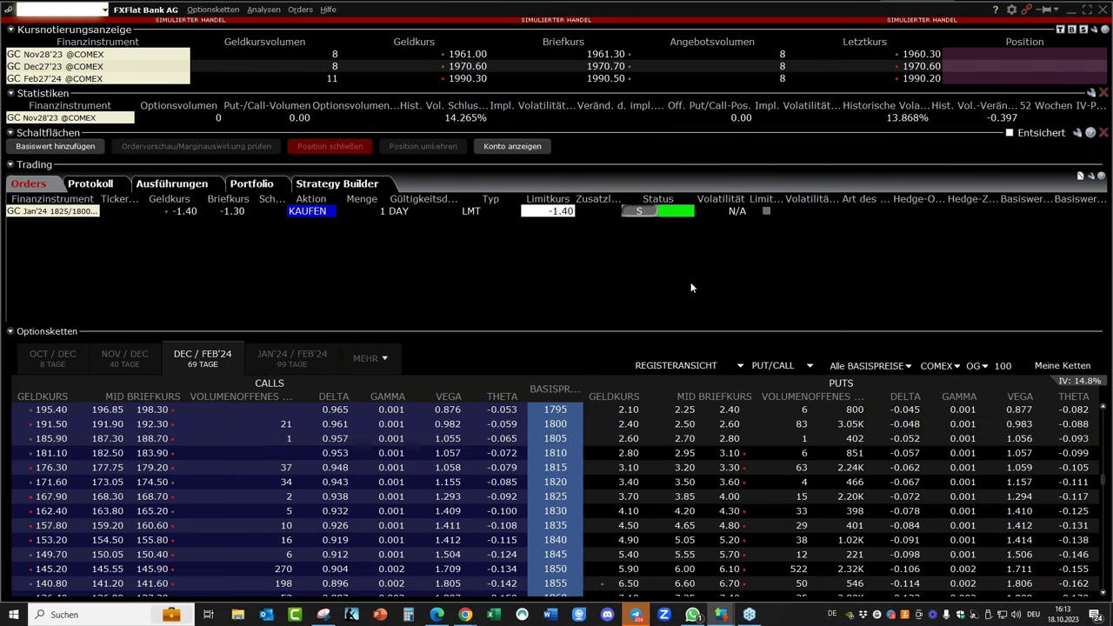
# Change the GC 1825/1800 put spread order's limit price to -1.30 and transmit the modified order.
pyautogui.click(561, 211)
pyautogui.click(612, 271)
pyautogui.click(630, 212)
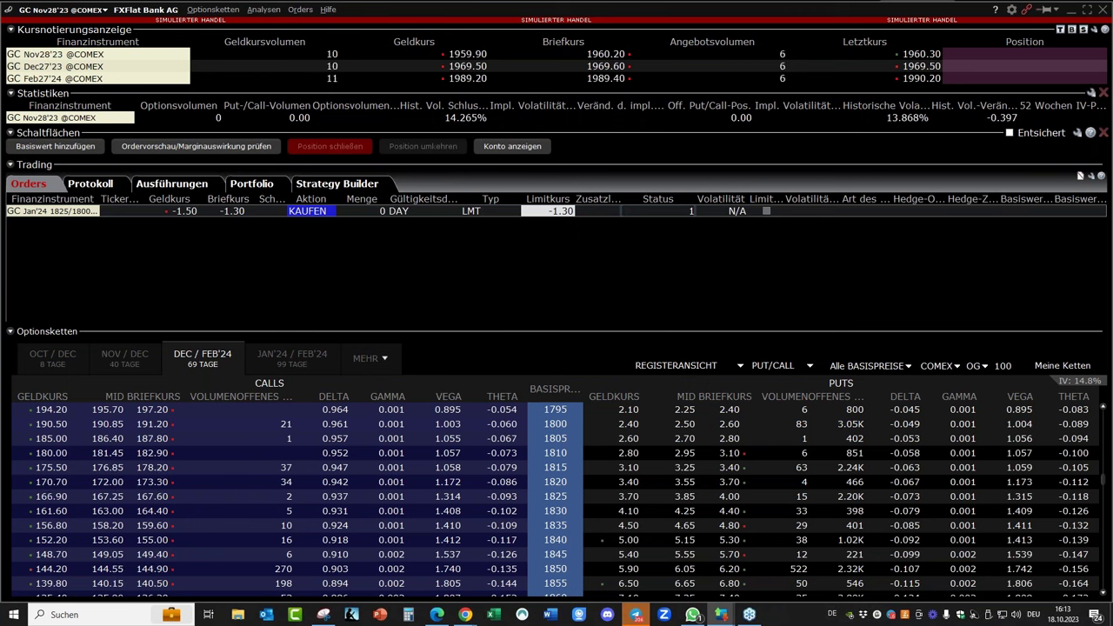
# Switch to OptionStrat and build a /GCG24 bull call spread with the bought call at 2045 and the sold call at 2050.
pyautogui.moveTo(465, 615)
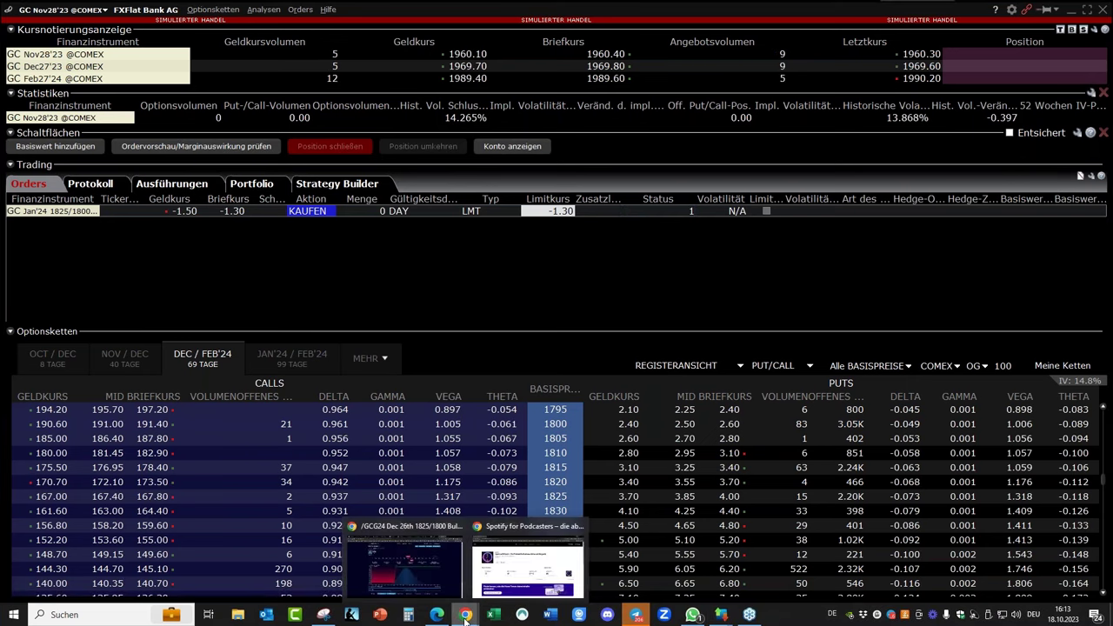
pyautogui.click(439, 584)
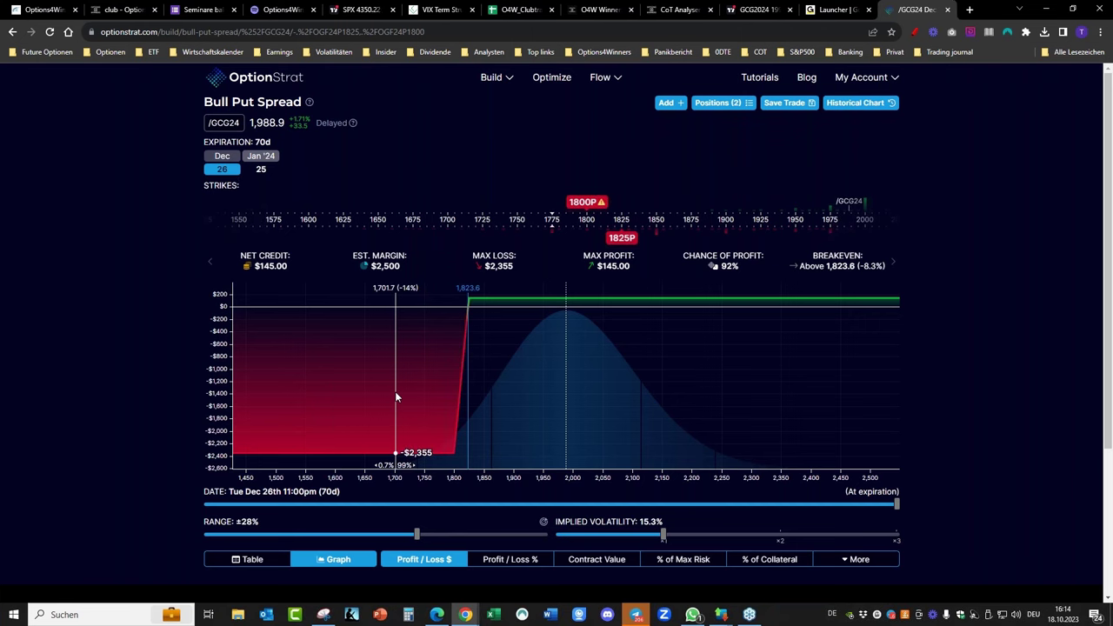
pyautogui.click(503, 78)
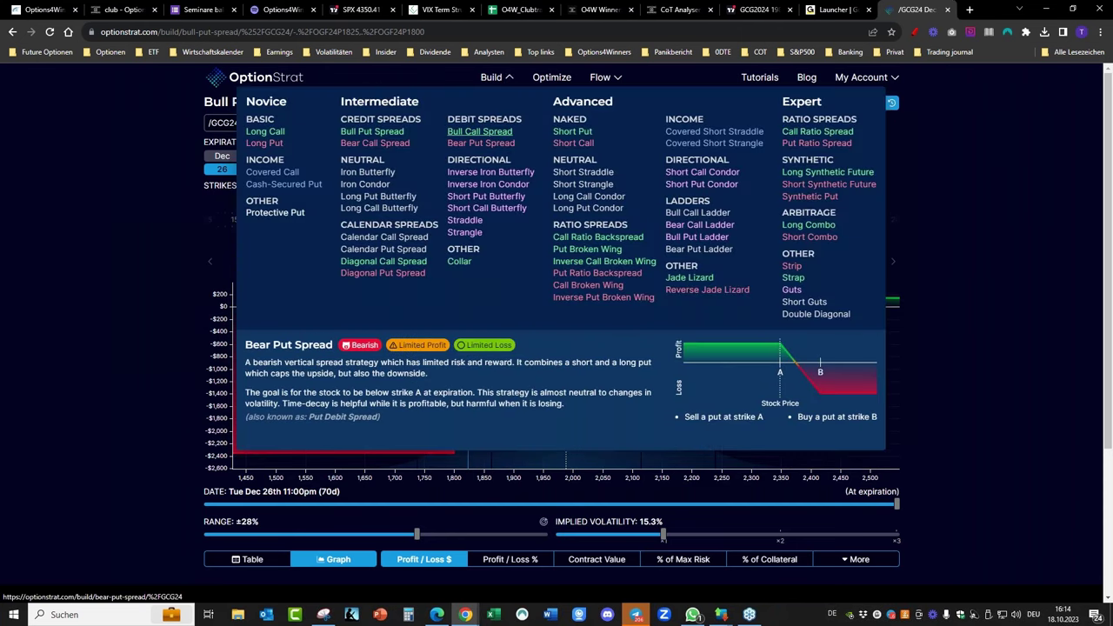
pyautogui.click(479, 131)
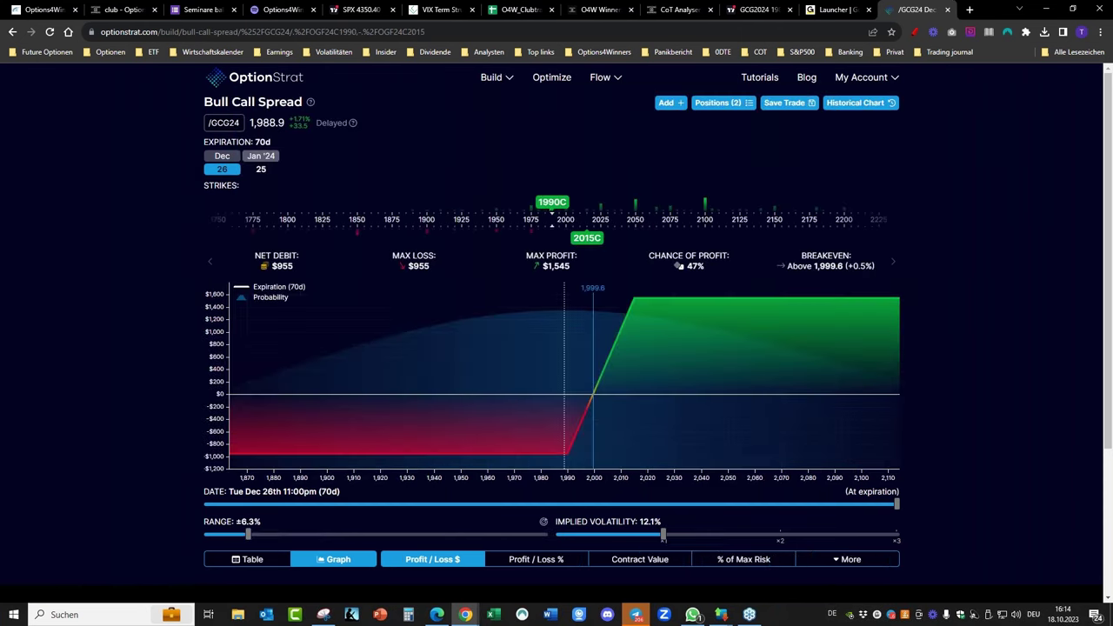
pyautogui.moveTo(588, 238); pyautogui.dragTo(636, 244)
pyautogui.moveTo(551, 202); pyautogui.dragTo(628, 222)
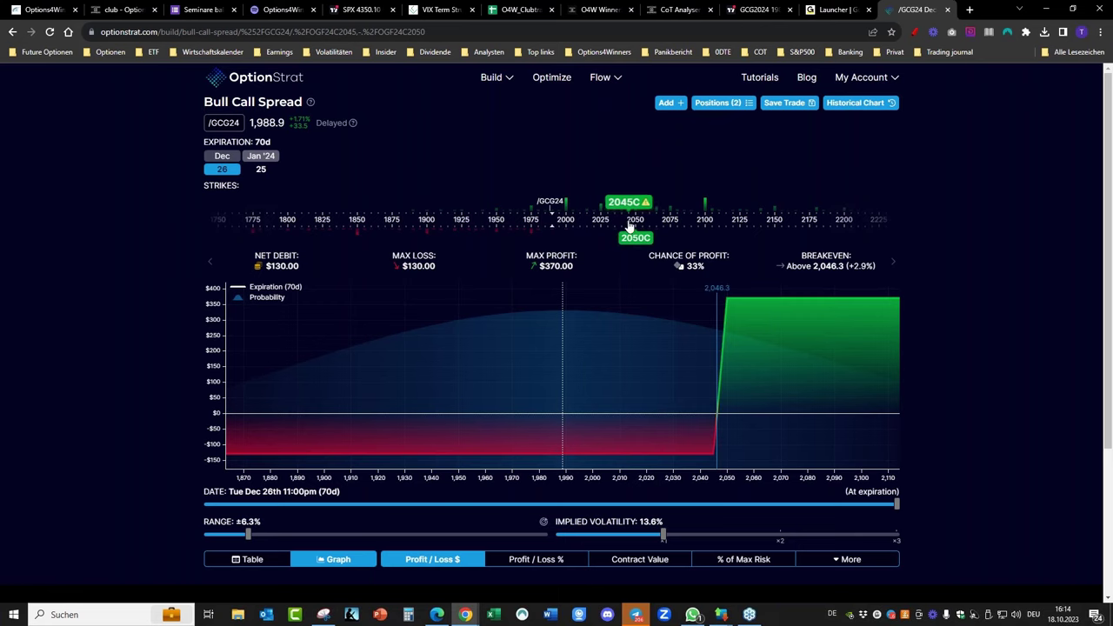
pyautogui.scroll(-1, 748, 240)
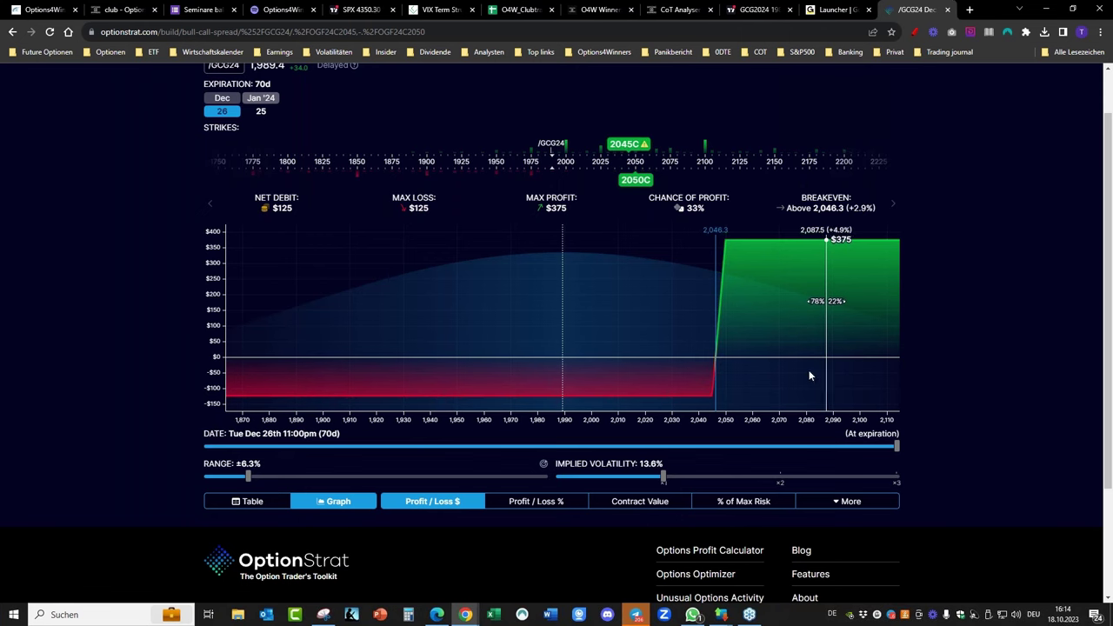
# Examine the details of both calls and the spread's profit/loss table in dollars and percent, then return to the graph.
pyautogui.click(636, 183)
pyautogui.click(634, 146)
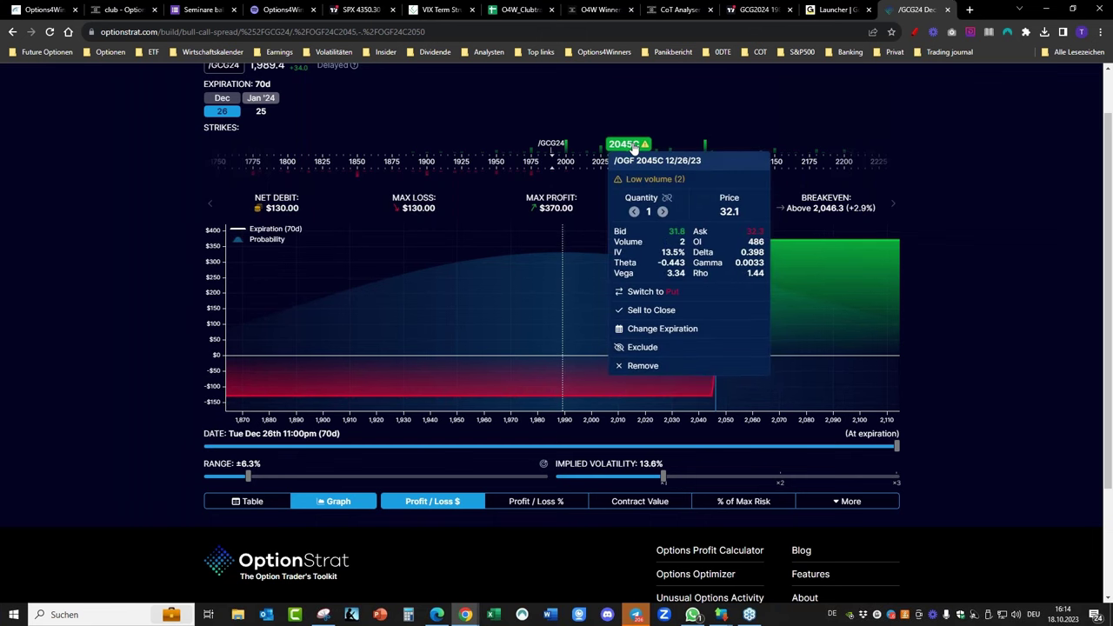
pyautogui.click(647, 181)
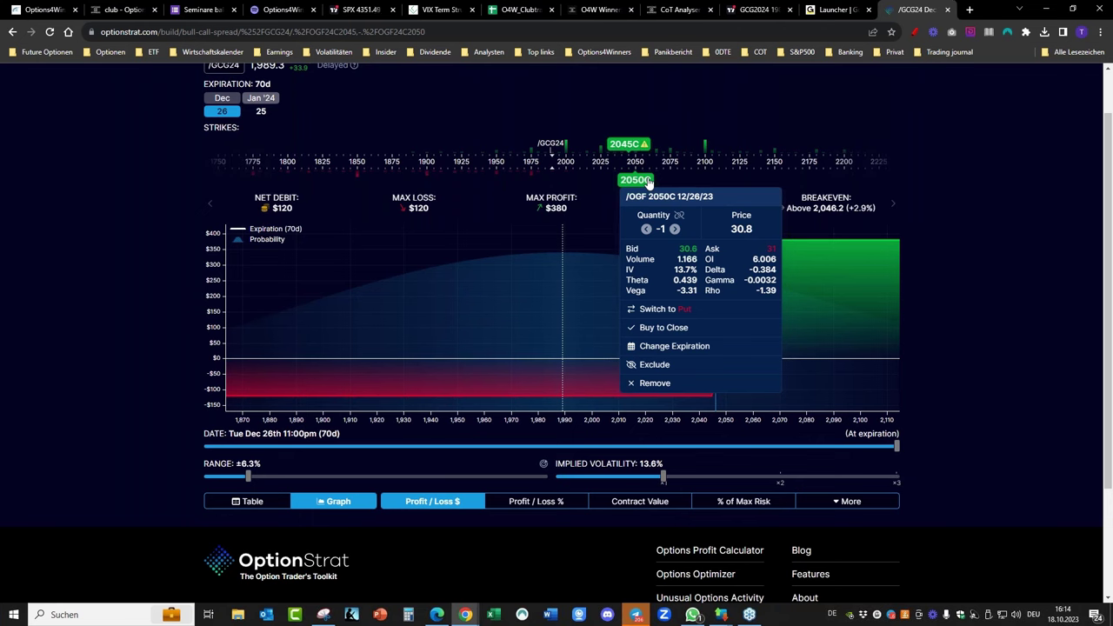
pyautogui.click(252, 501)
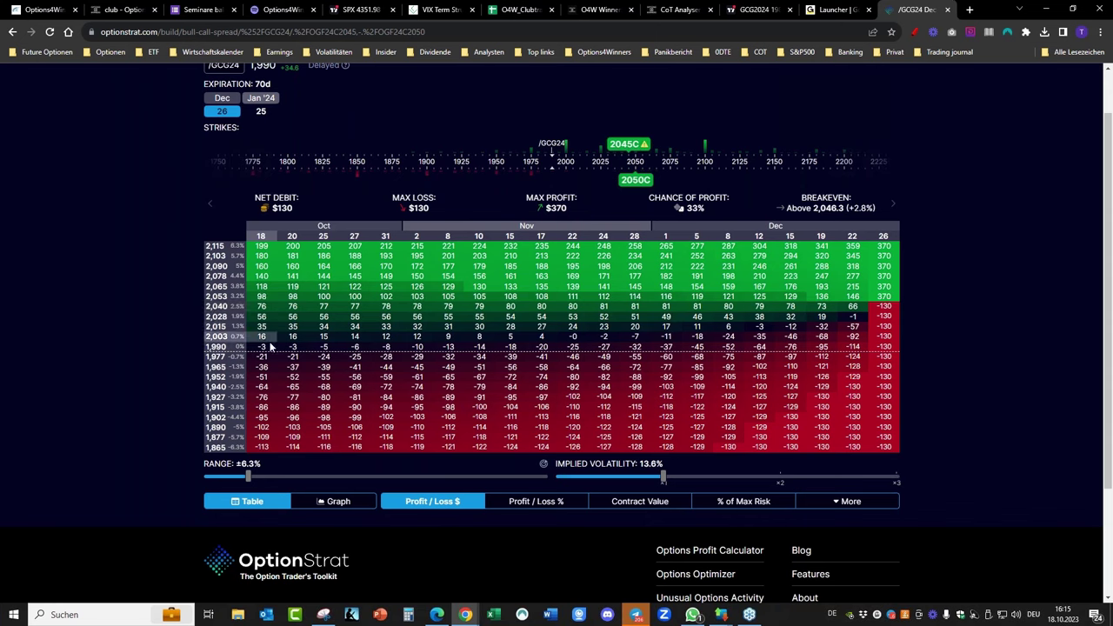
pyautogui.click(536, 502)
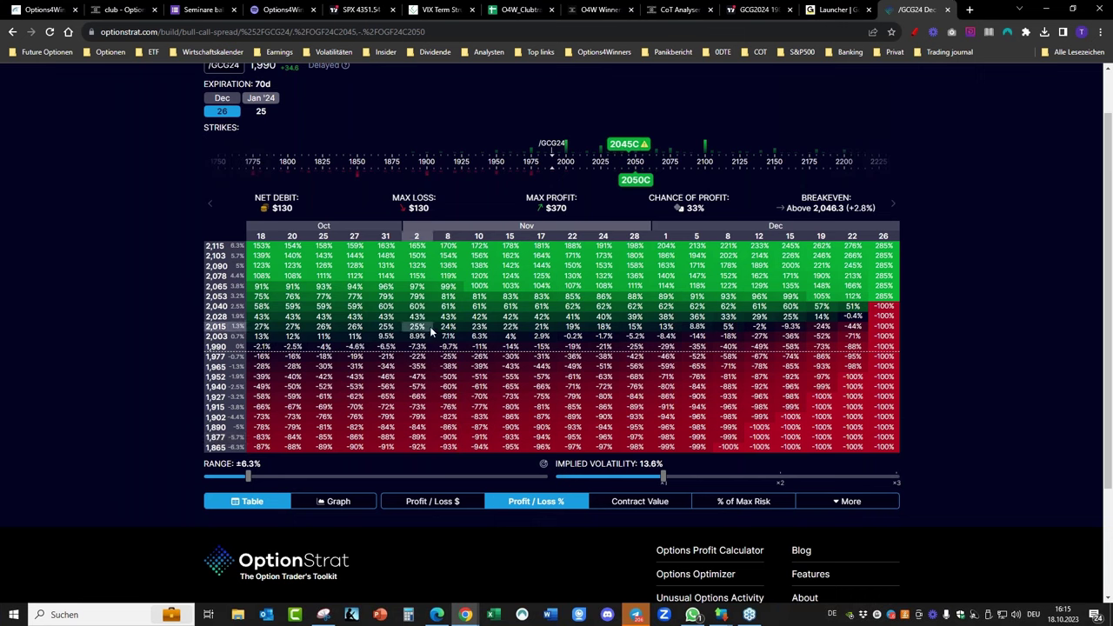
pyautogui.click(329, 501)
# Turn the trade into a call ratio spread with two short 2050 calls and a long 1960 call, graphed over a ±11% range.
pyautogui.click(642, 180)
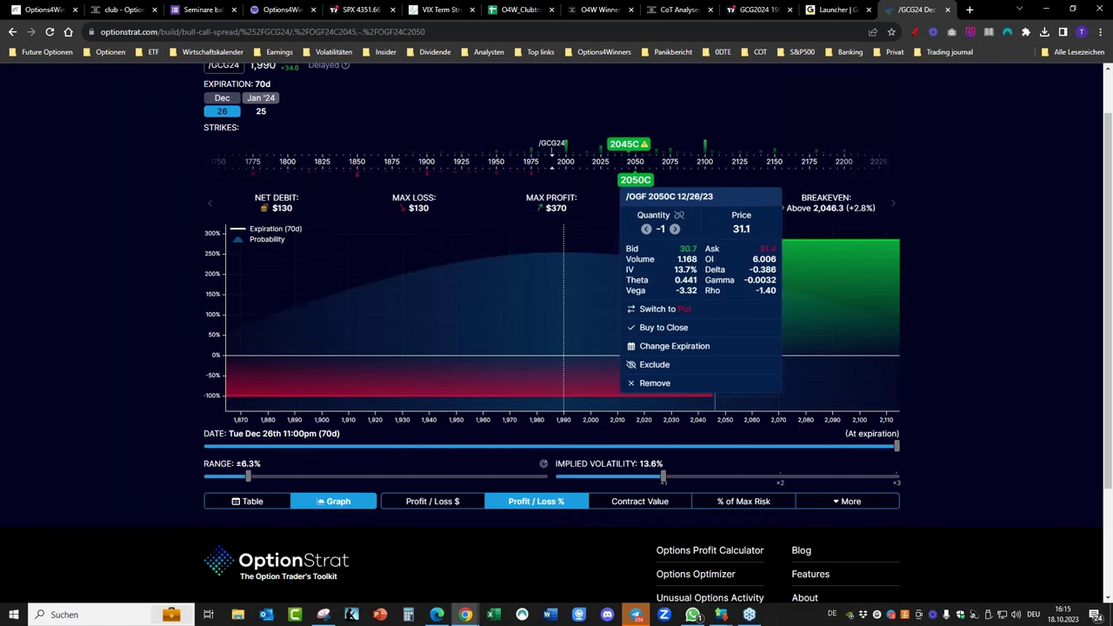
pyautogui.click(646, 230)
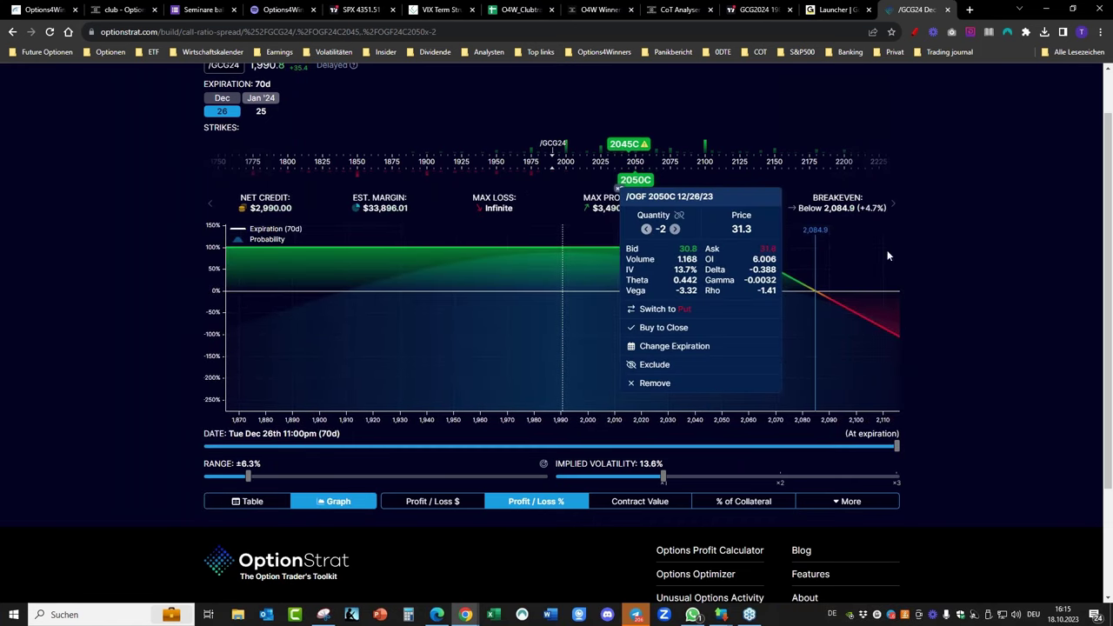
pyautogui.click(945, 256)
pyautogui.scroll(1, 946, 261)
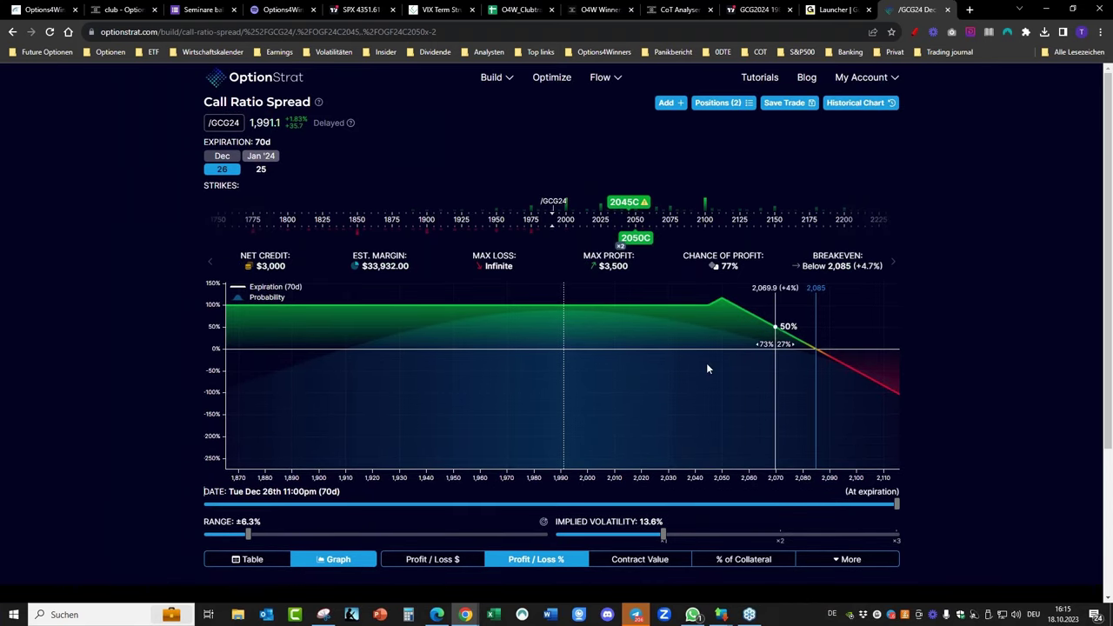
pyautogui.moveTo(625, 206); pyautogui.dragTo(512, 219)
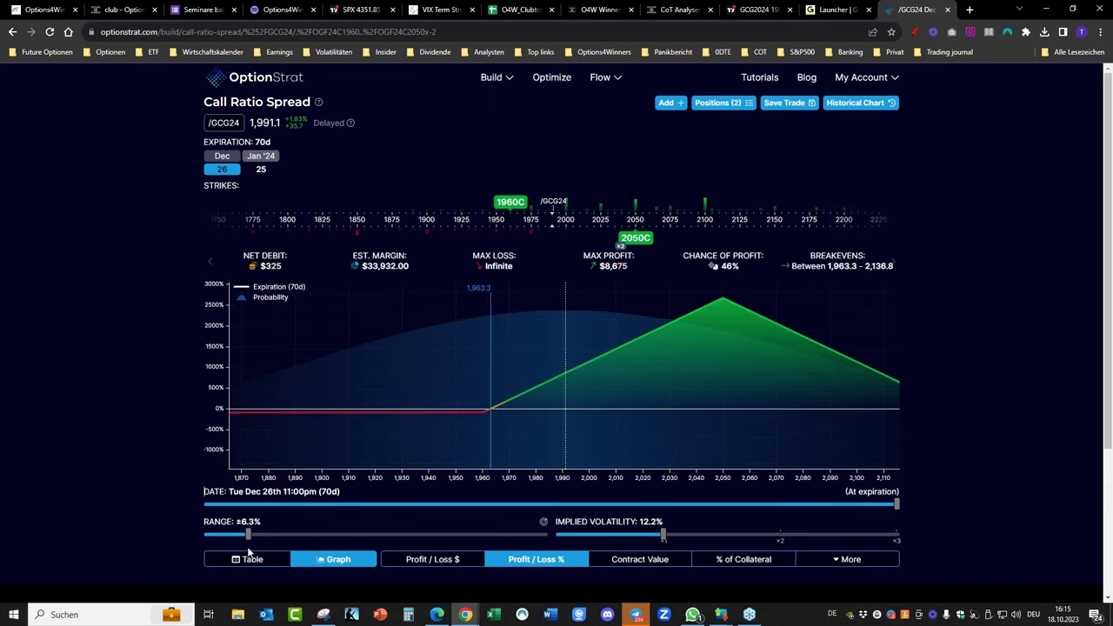
pyautogui.moveTo(248, 534); pyautogui.dragTo(283, 533)
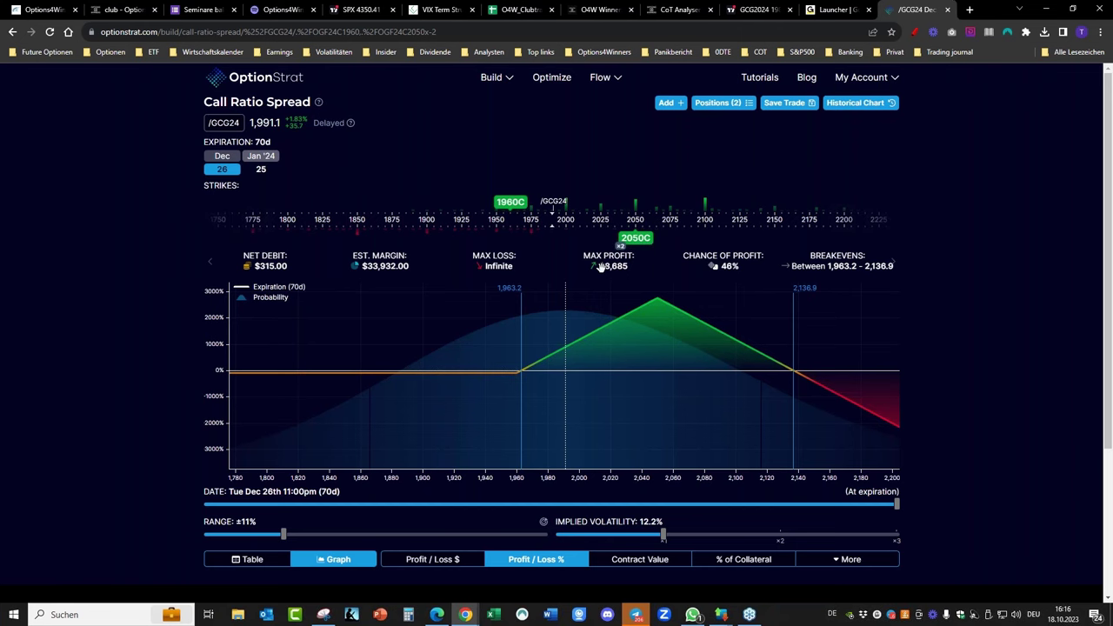
# Move the ratio spread's short calls to 2015 and its long call to 1925, and display the position's Greeks.
pyautogui.moveTo(635, 241); pyautogui.dragTo(567, 241)
pyautogui.moveTo(511, 202); pyautogui.dragTo(426, 208)
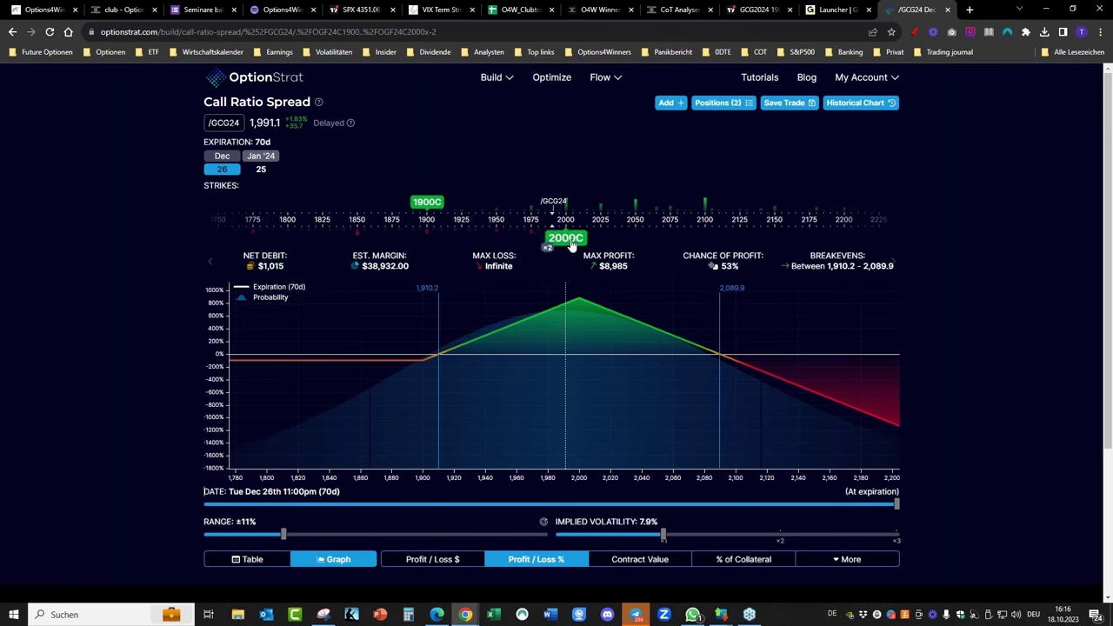
pyautogui.moveTo(585, 245); pyautogui.dragTo(590, 246)
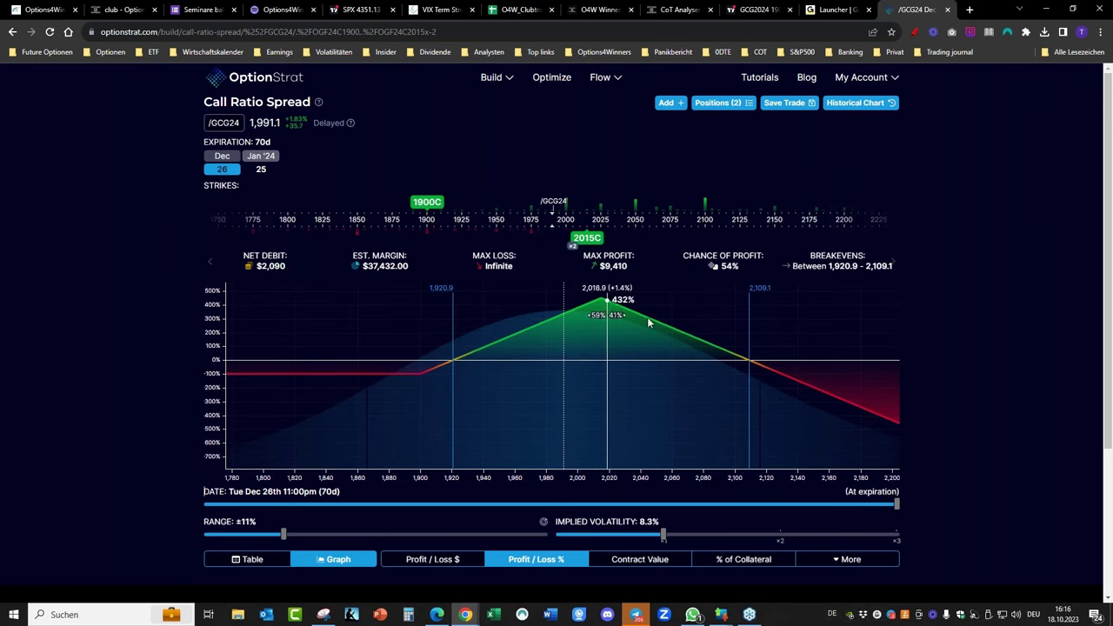
pyautogui.moveTo(427, 209); pyautogui.dragTo(462, 211)
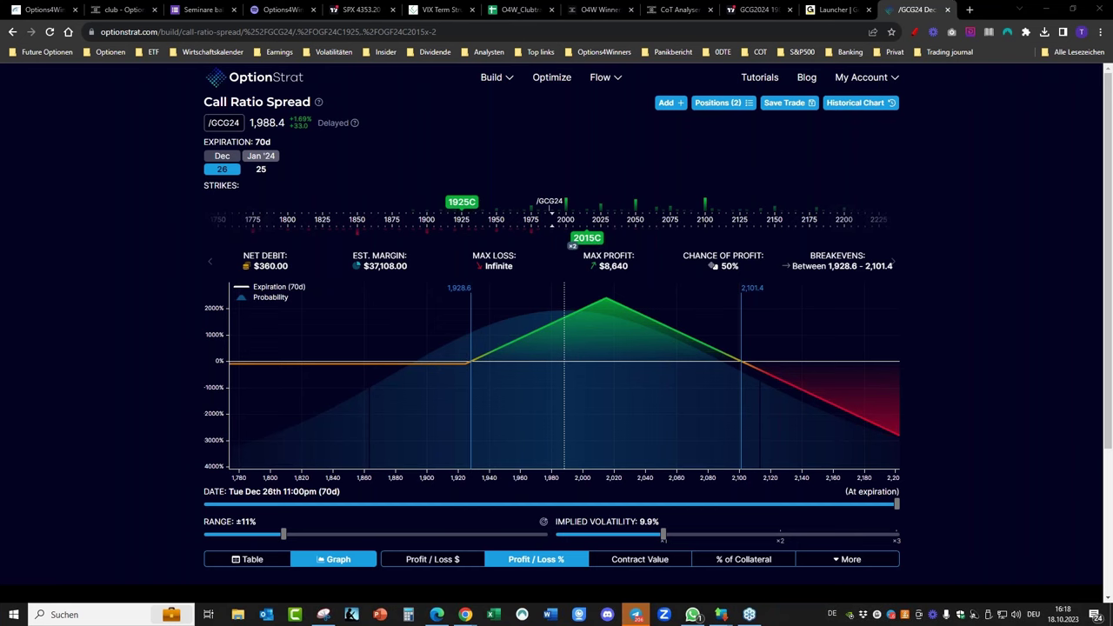
pyautogui.click(893, 265)
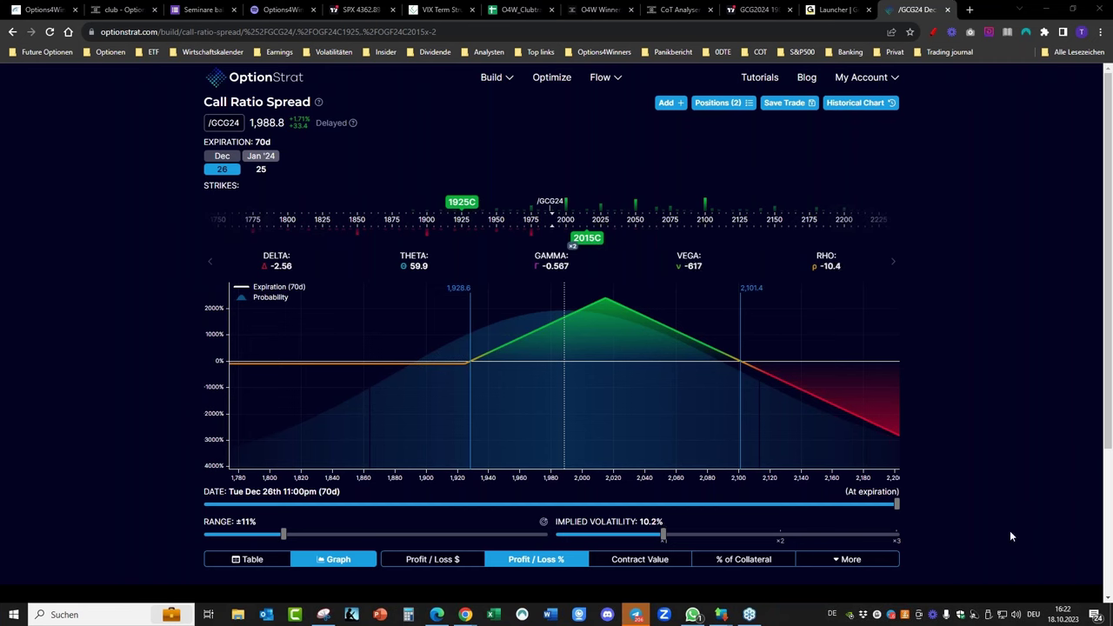
# Review the club structure charts and the exclusive tools section on the Options4Winners club page.
pyautogui.click(121, 9)
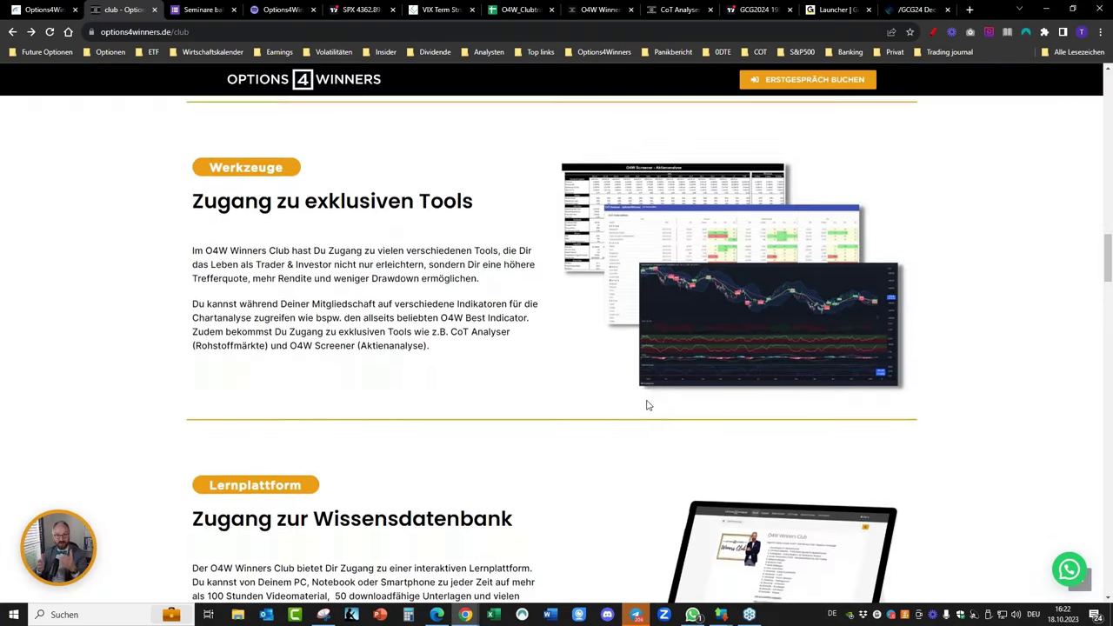
pyautogui.scroll(-15, 643, 405)
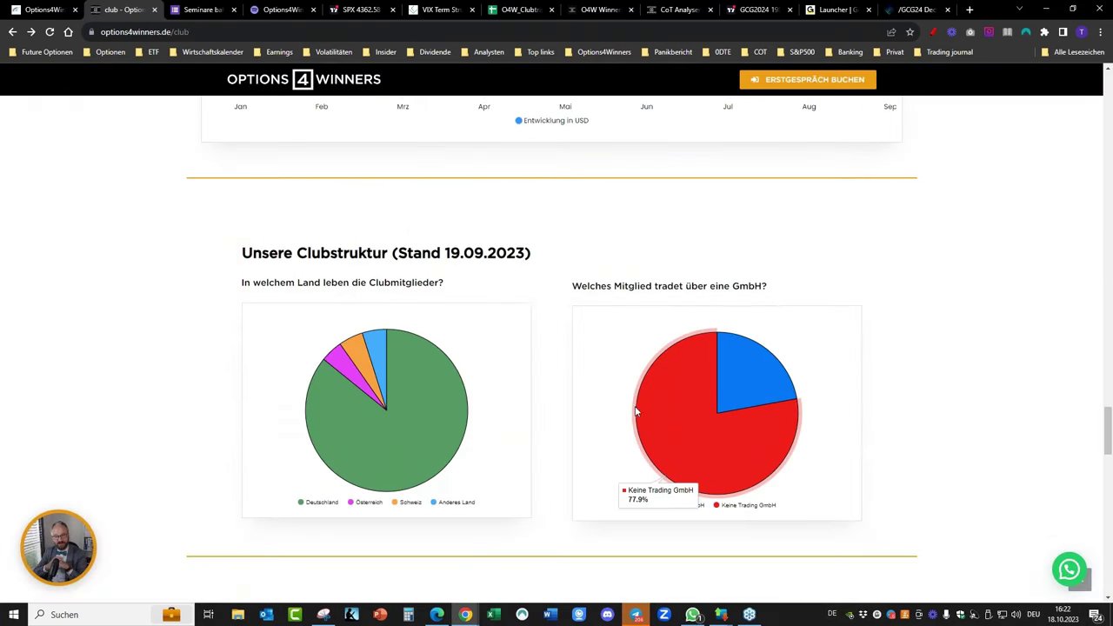
pyautogui.moveTo(335, 370)
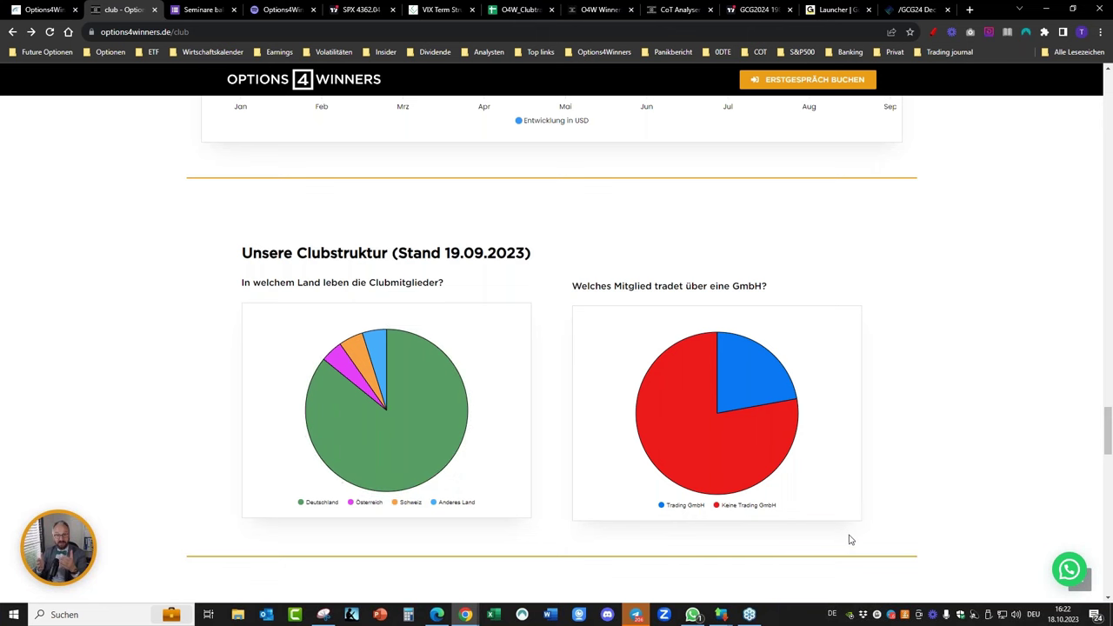
pyautogui.scroll(4, 847, 539)
pyautogui.scroll(15, 721, 424)
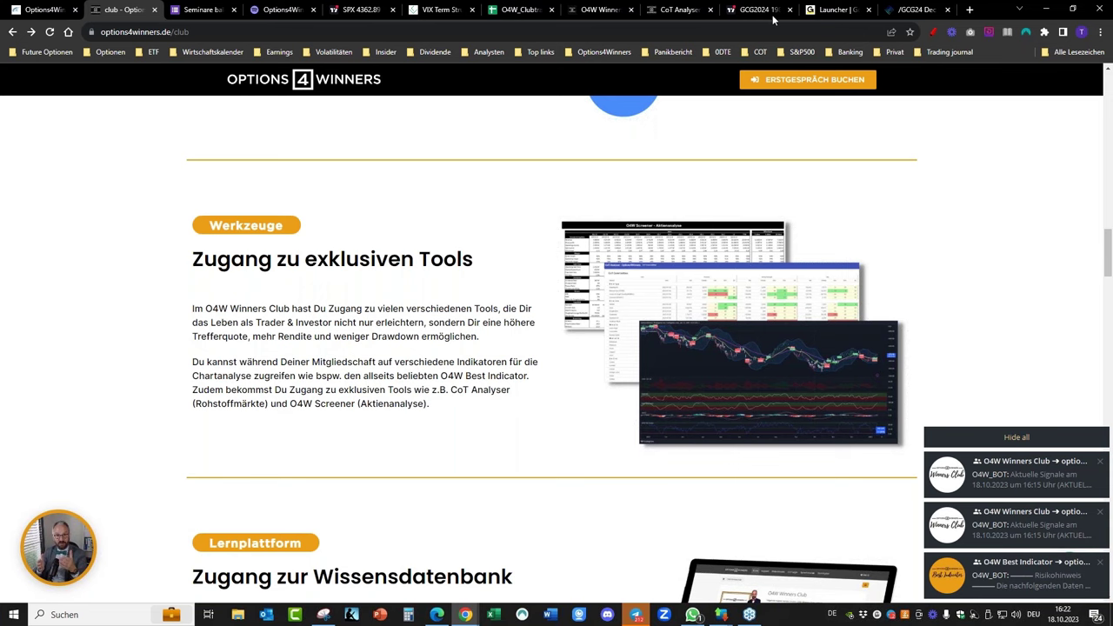
# Examine the CoT Commodities table in the CoT Analyser, dismissing the desktop notifications, and return to the club page.
pyautogui.click(680, 10)
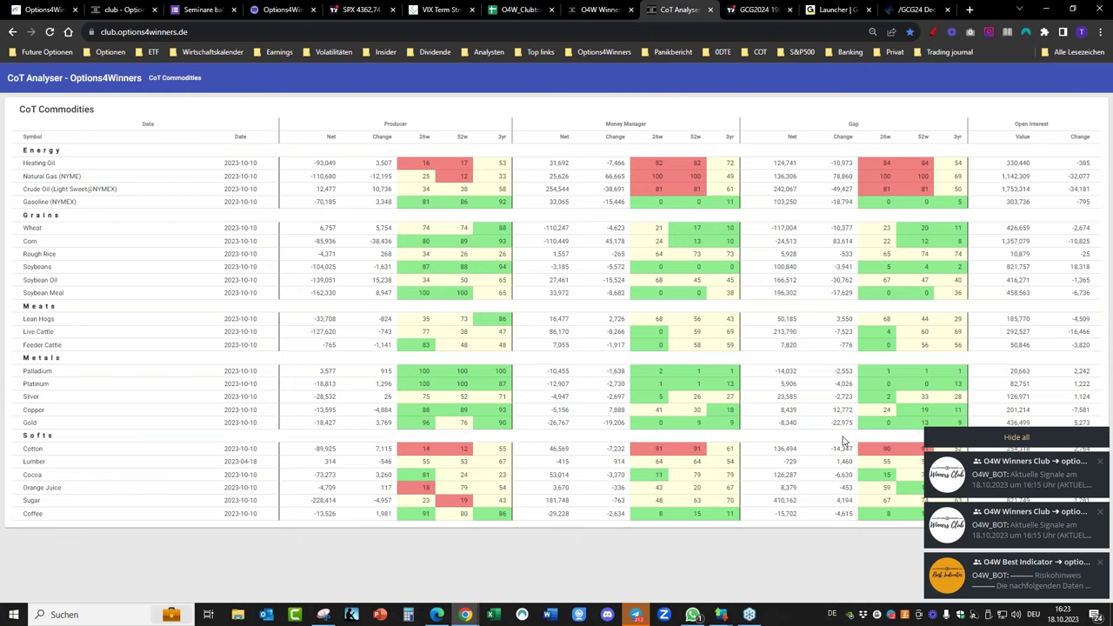
pyautogui.click(1018, 437)
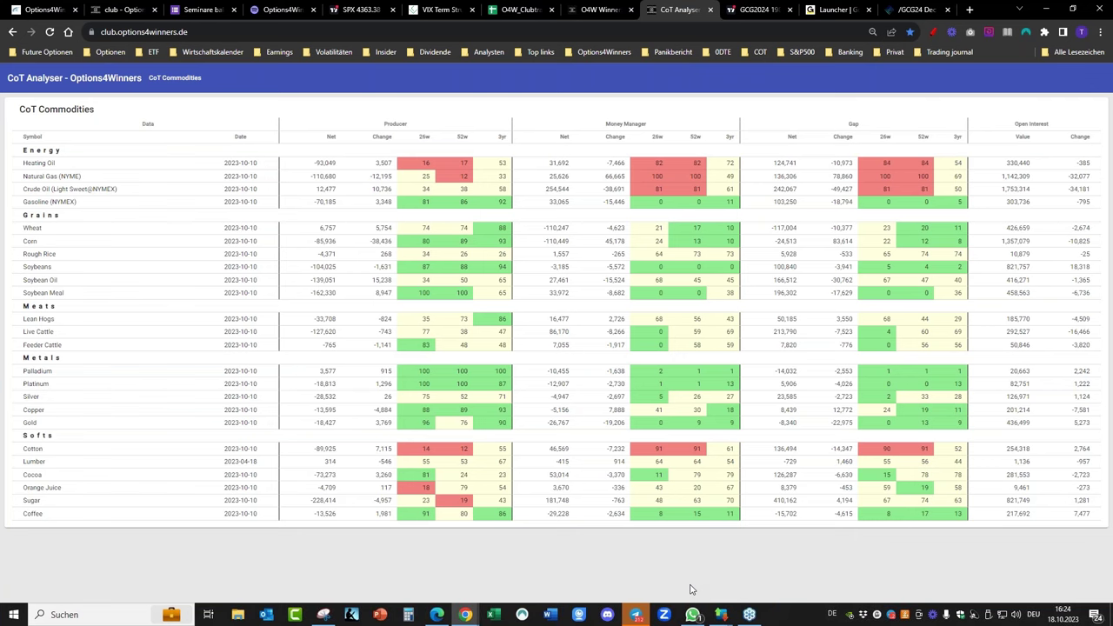
pyautogui.click(122, 9)
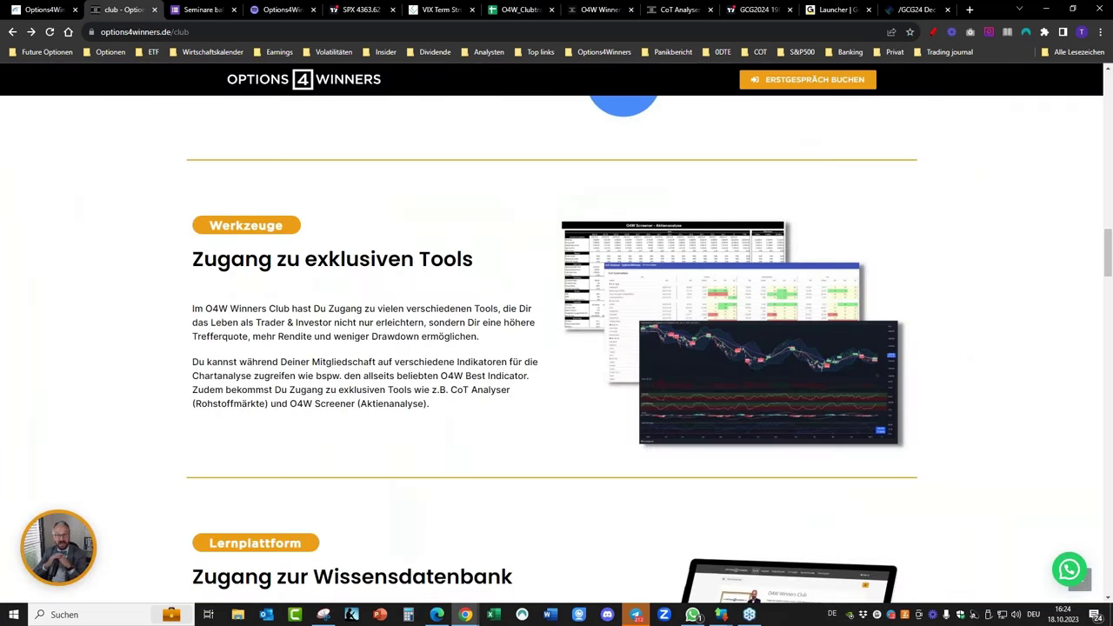
# Load the SPDR Gold Trust (GLD, NYSE Arca) chart in TradingView and compress its time and price scales.
pyautogui.click(358, 9)
pyautogui.click(55, 75)
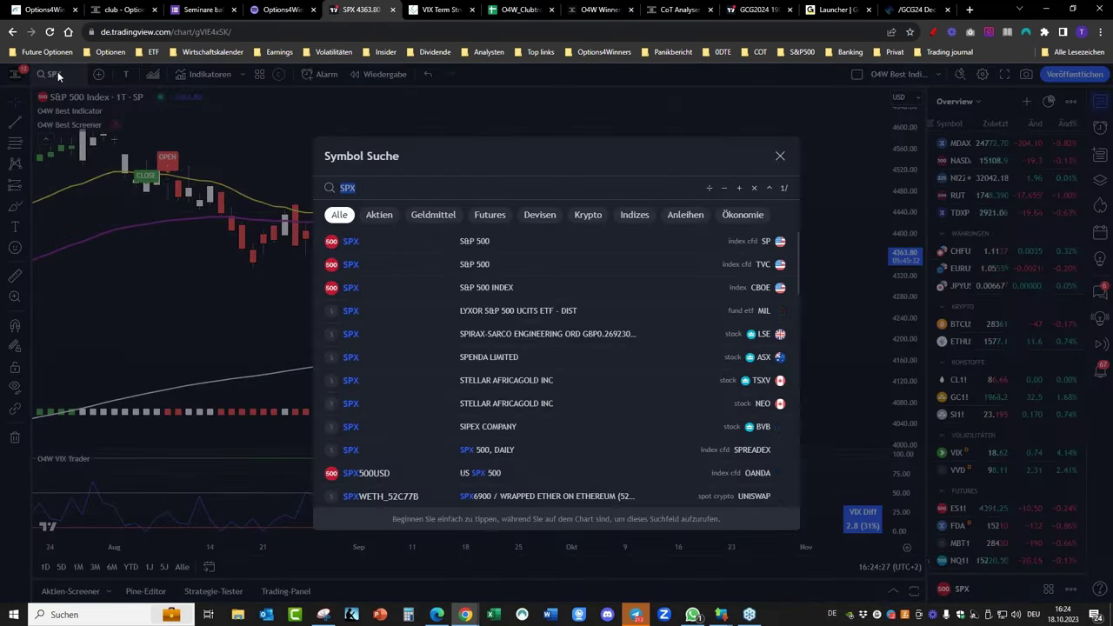
pyautogui.write('GLD')
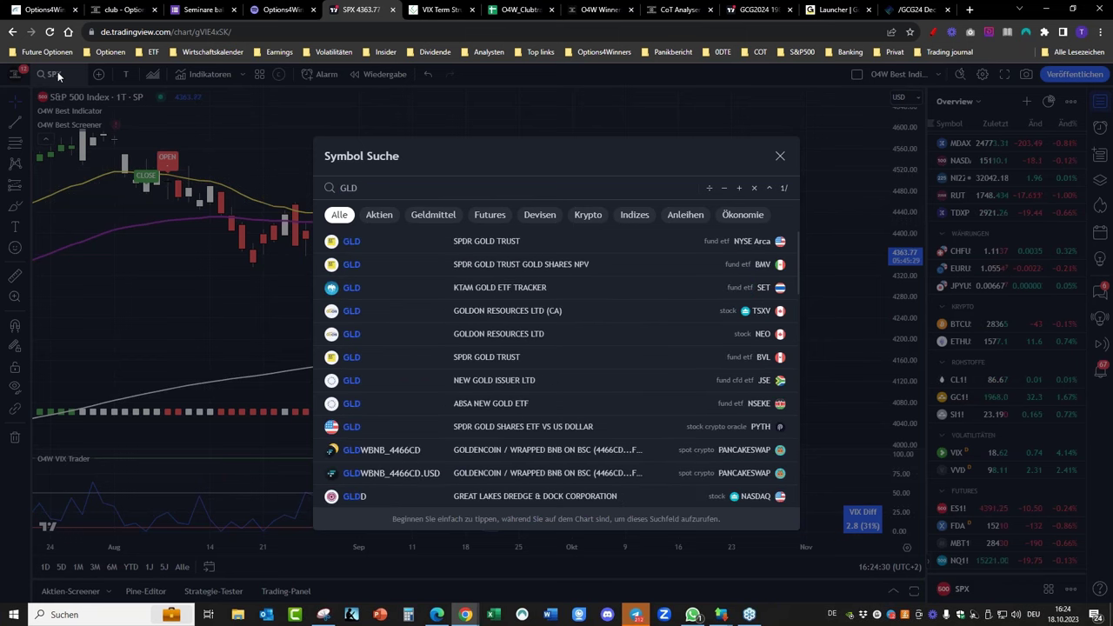
pyautogui.click(478, 245)
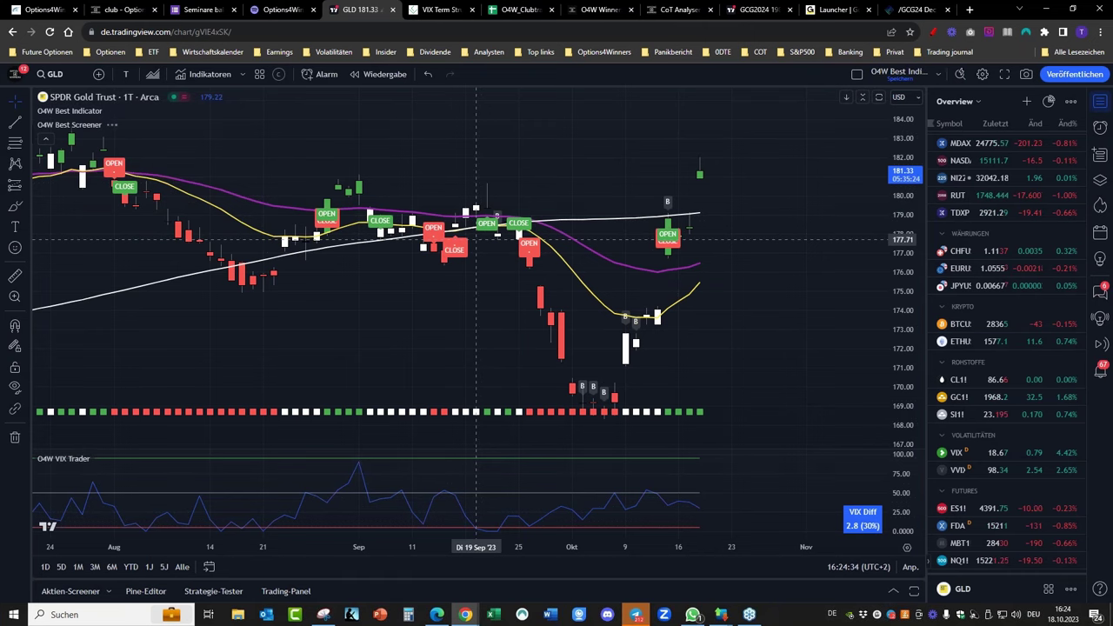
pyautogui.scroll(-3, 696, 226)
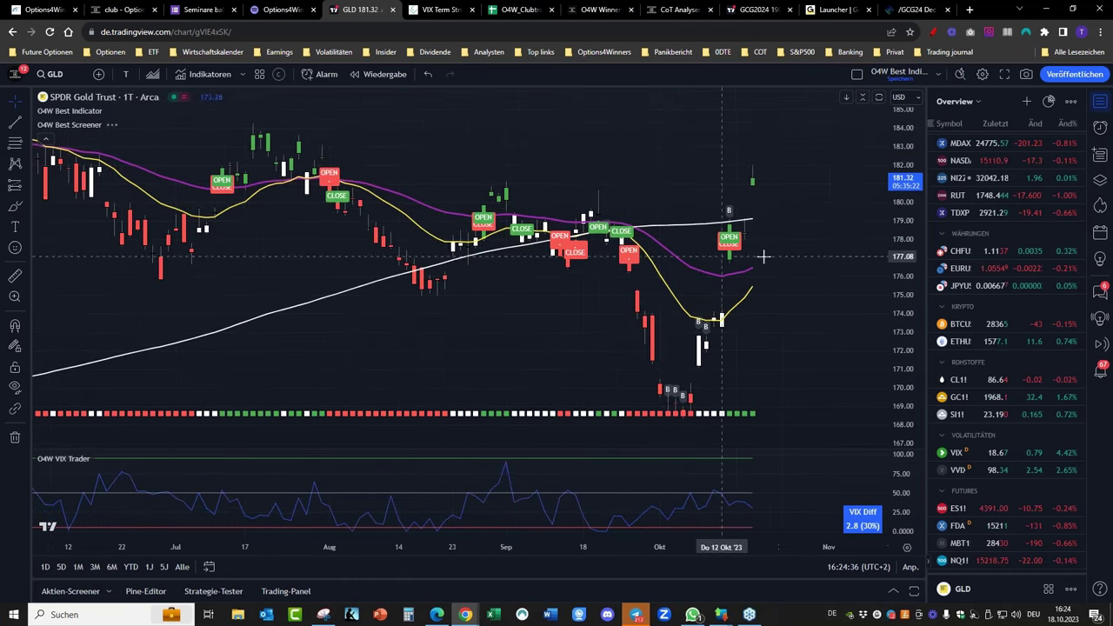
pyautogui.moveTo(913, 289); pyautogui.dragTo(913, 306)
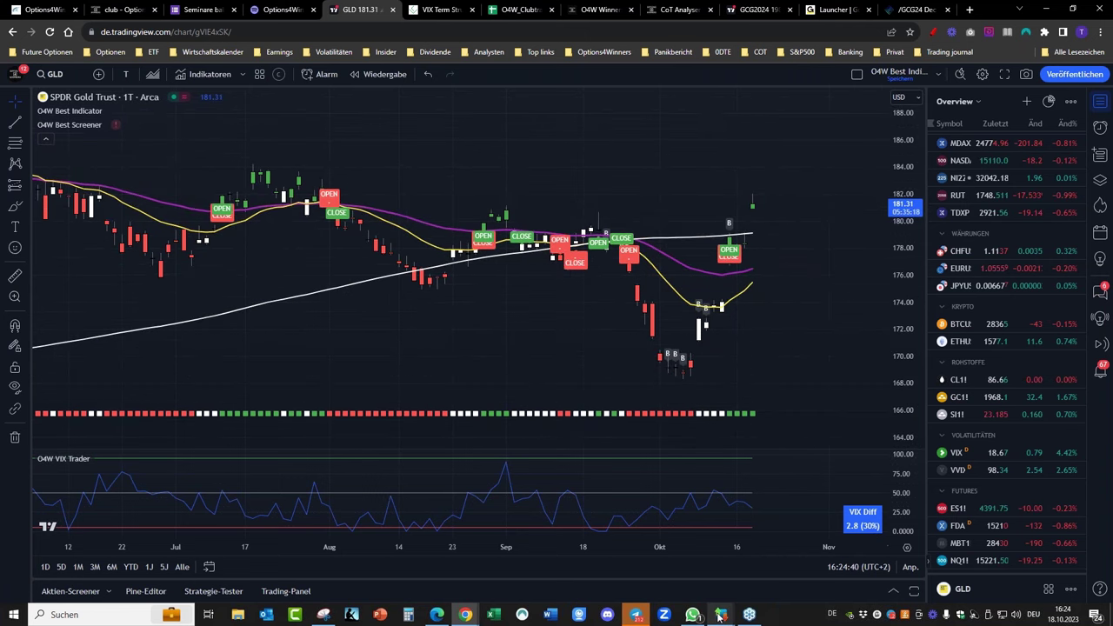
# Switch to OptionTrader, load the GLD stock (SMART) and show its DEC 29 '23 option chain.
pyautogui.moveTo(721, 614)
pyautogui.click(870, 569)
pyautogui.click(53, 9)
pyautogui.write('GLD')
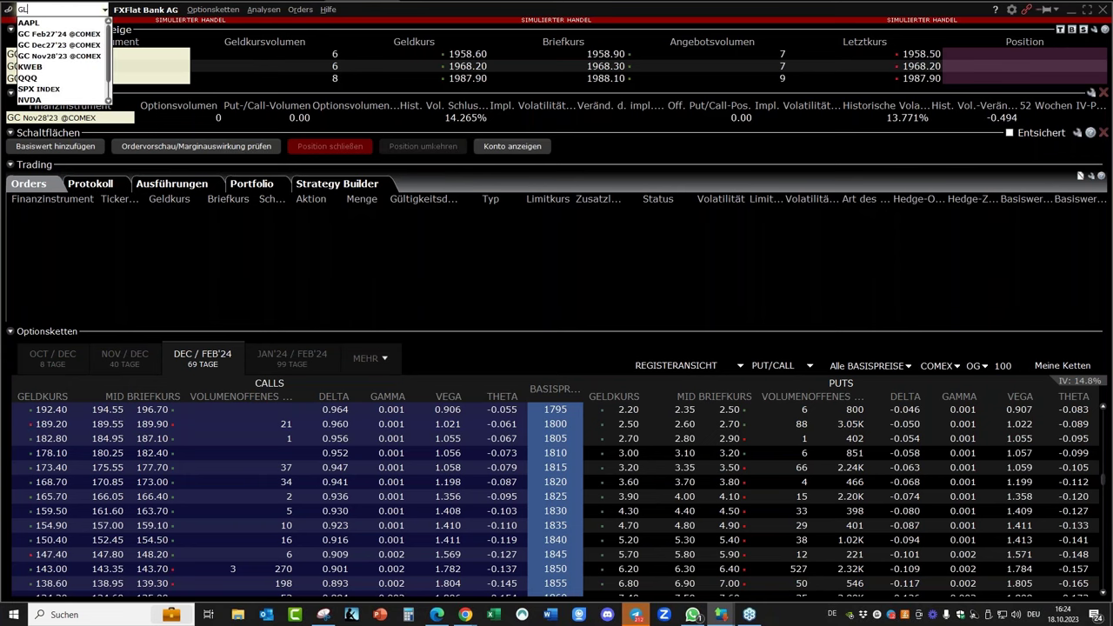
pyautogui.press('Return')
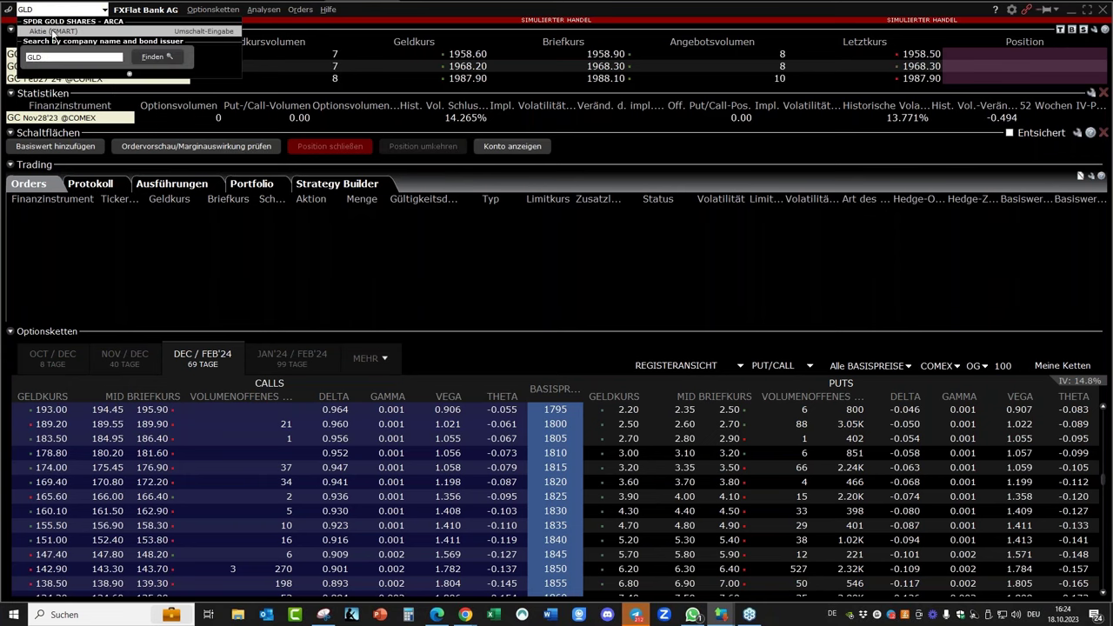
pyautogui.click(52, 30)
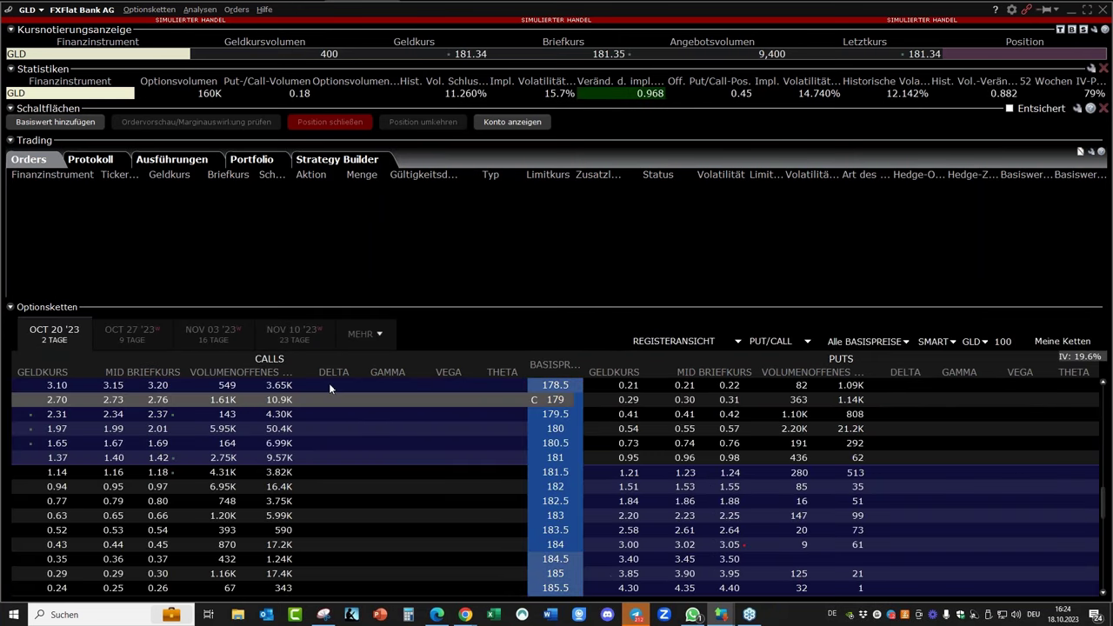
pyautogui.click(364, 334)
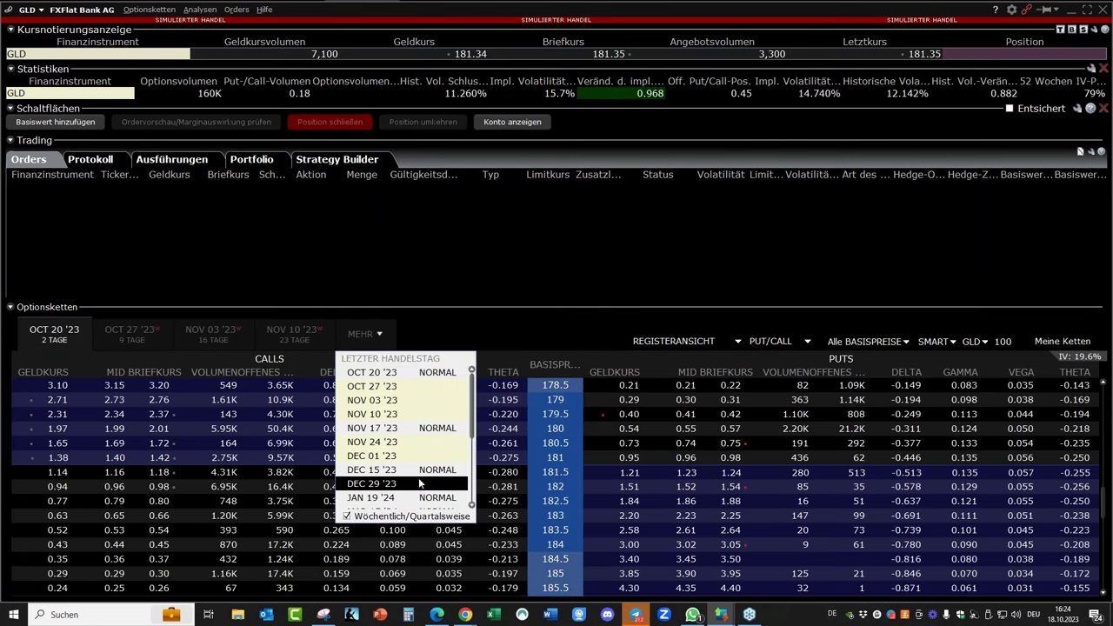
pyautogui.click(421, 485)
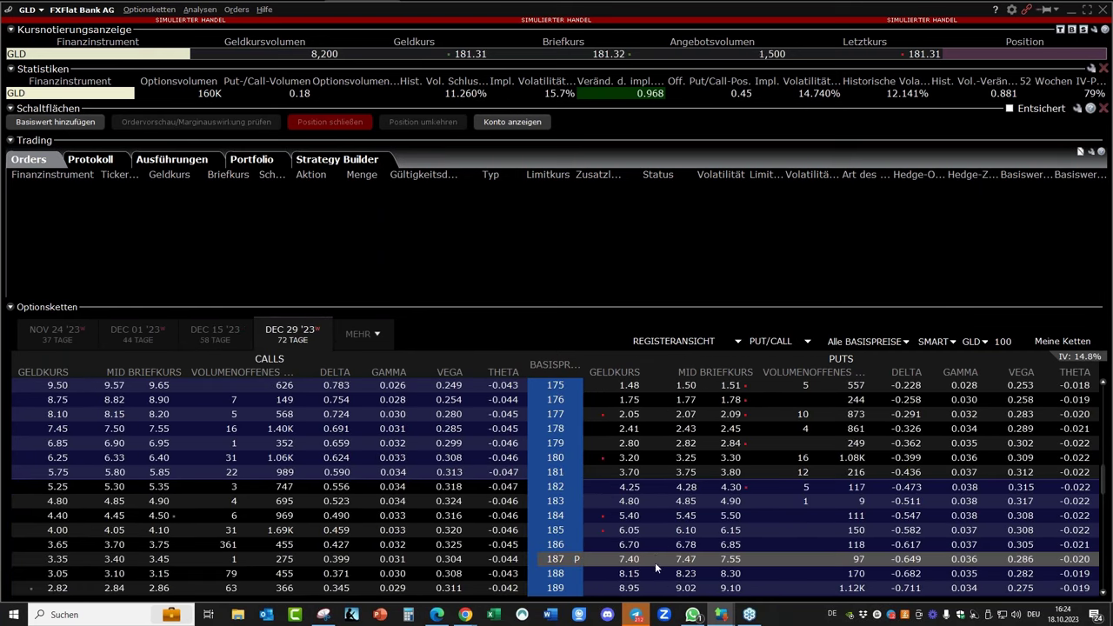
# Check the GLD chart in TradingView, then return to OptionTrader and examine the lower put strikes around 169 to 183.
pyautogui.moveTo(466, 614)
pyautogui.click(423, 578)
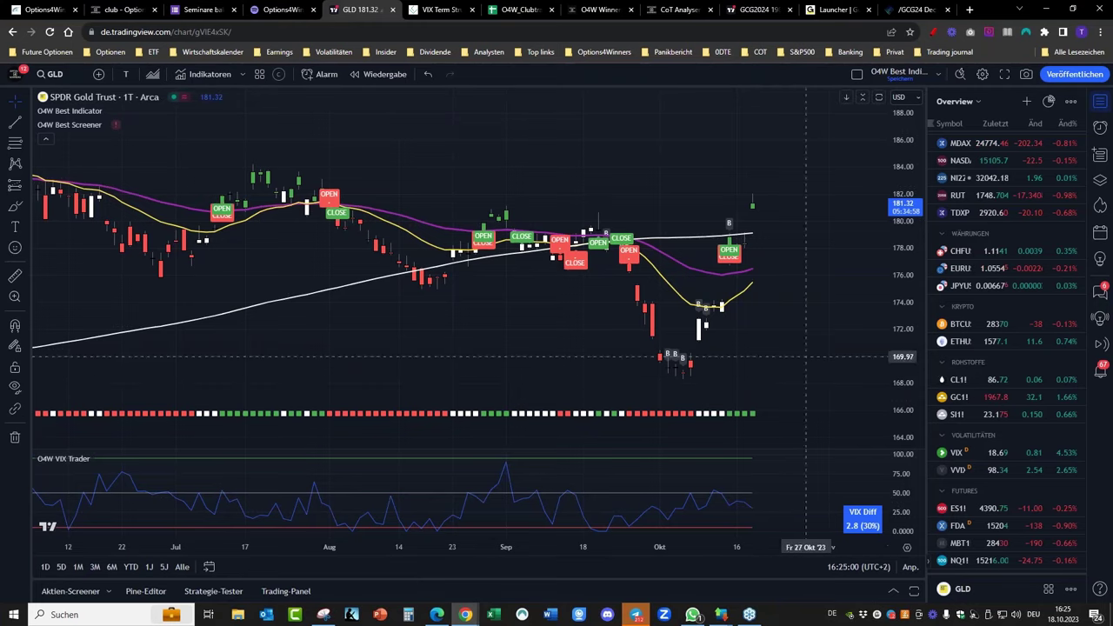
pyautogui.click(1048, 10)
pyautogui.scroll(3, 669, 483)
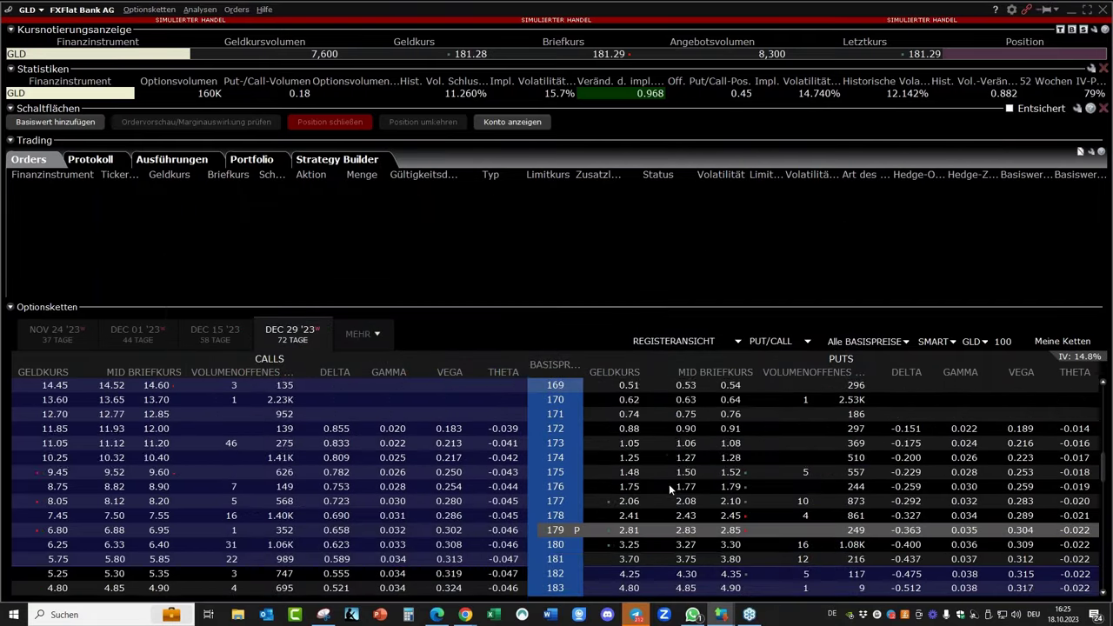